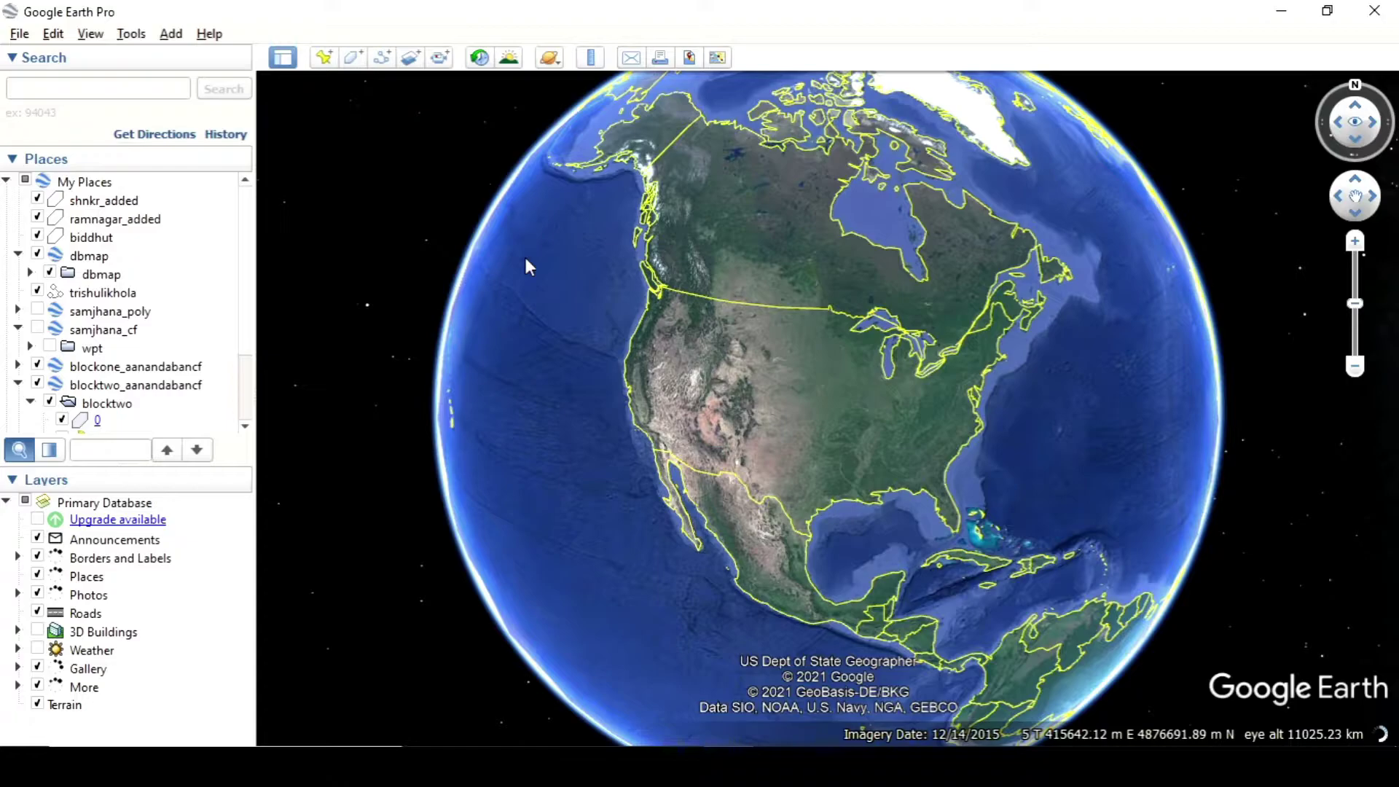
Search for Phewa Lake, Pokhara, Nepal and fly to it.
{"action": "left_click", "coordinate": [117, 87]}
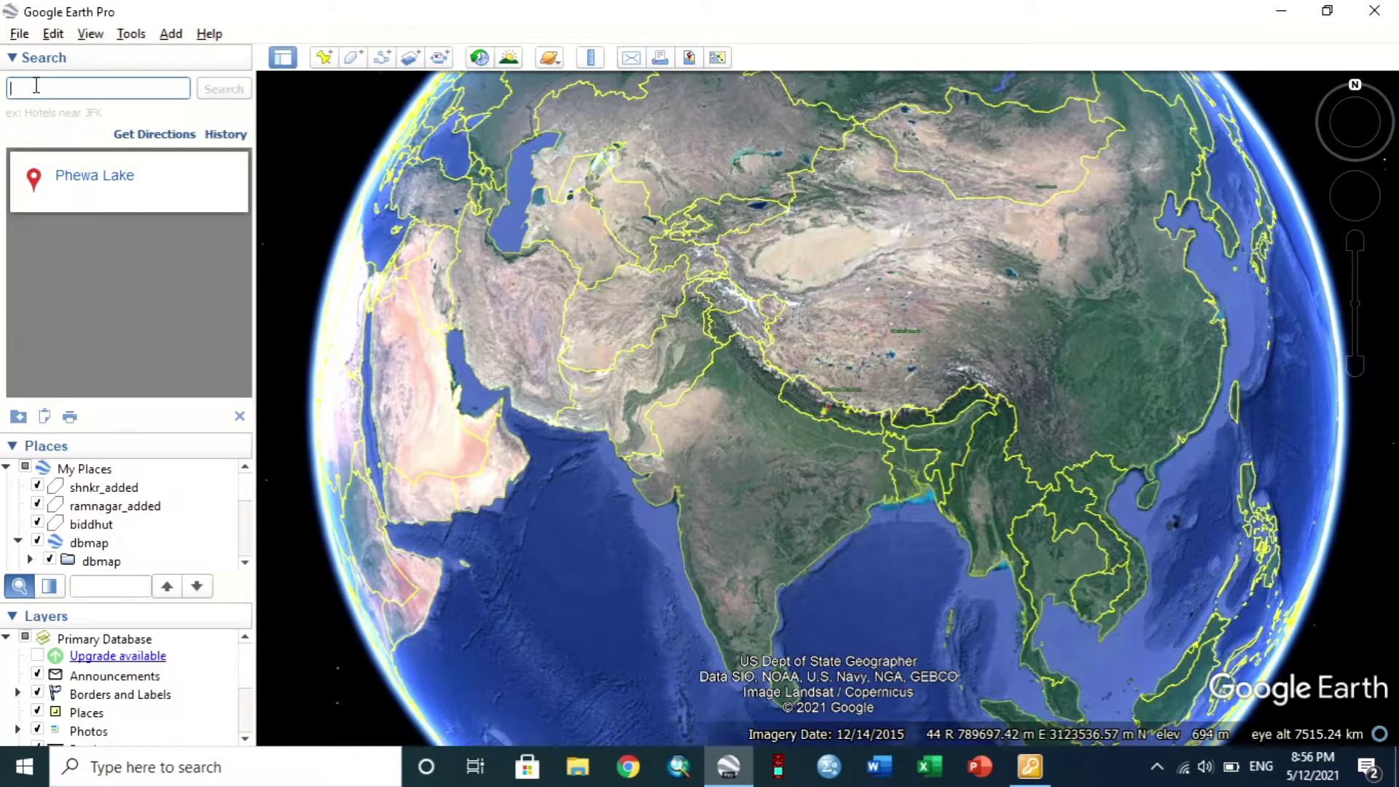
{"action": "type", "text": "ph"}
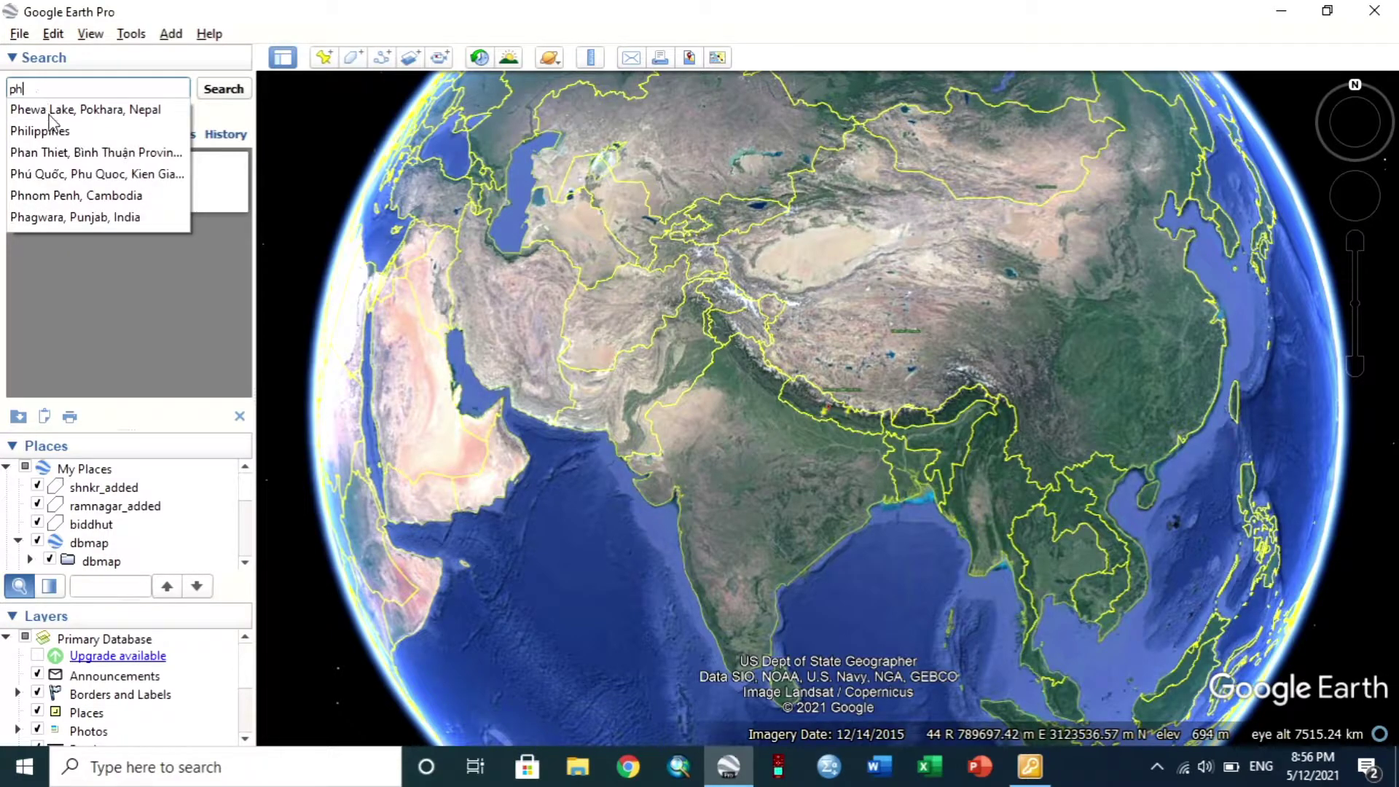
{"action": "left_click", "coordinate": [60, 113]}
{"action": "left_click", "coordinate": [222, 88]}
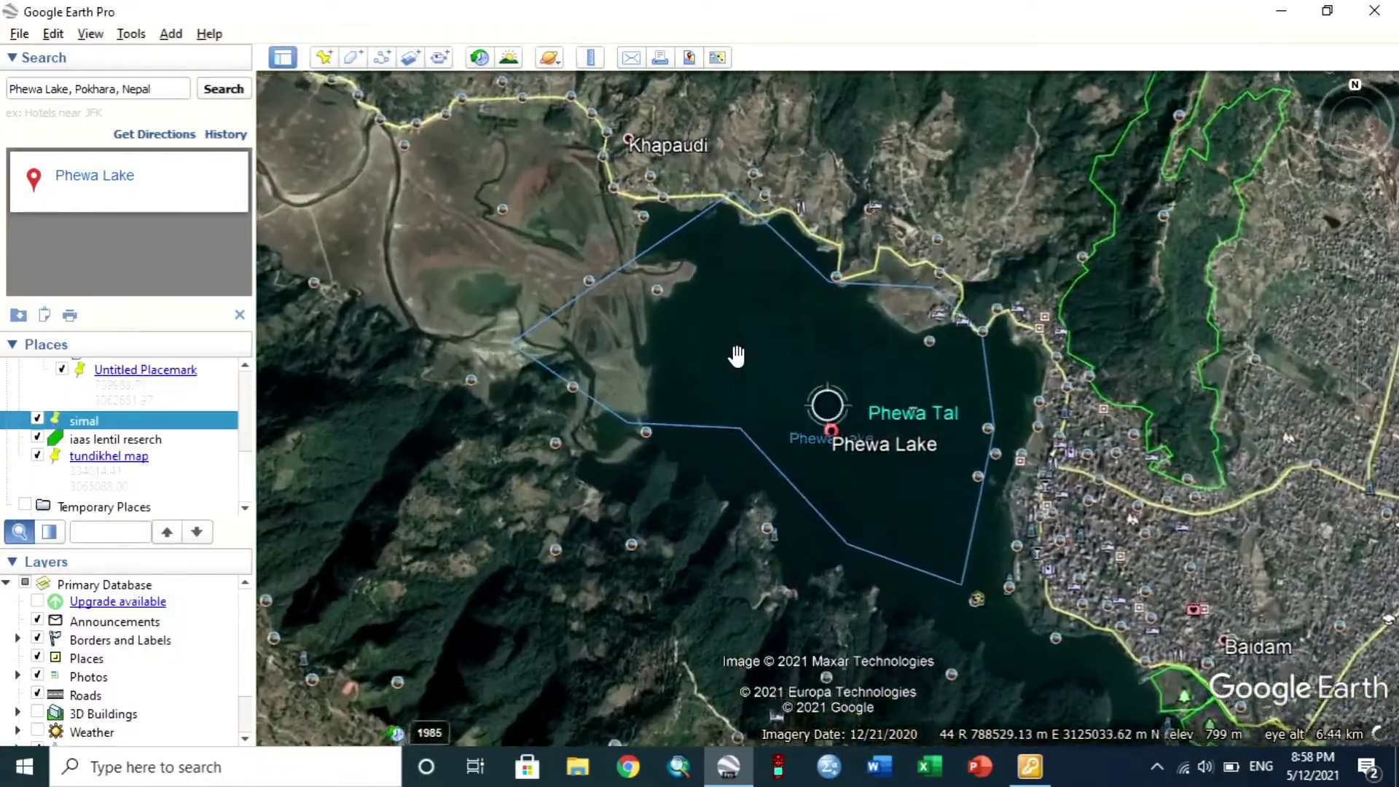
Start a new polygon over Phewa Lake with a red outline of width 2.1.
{"action": "scroll", "coordinate": [736, 355], "scroll_direction": "up", "scroll_amount": 4}
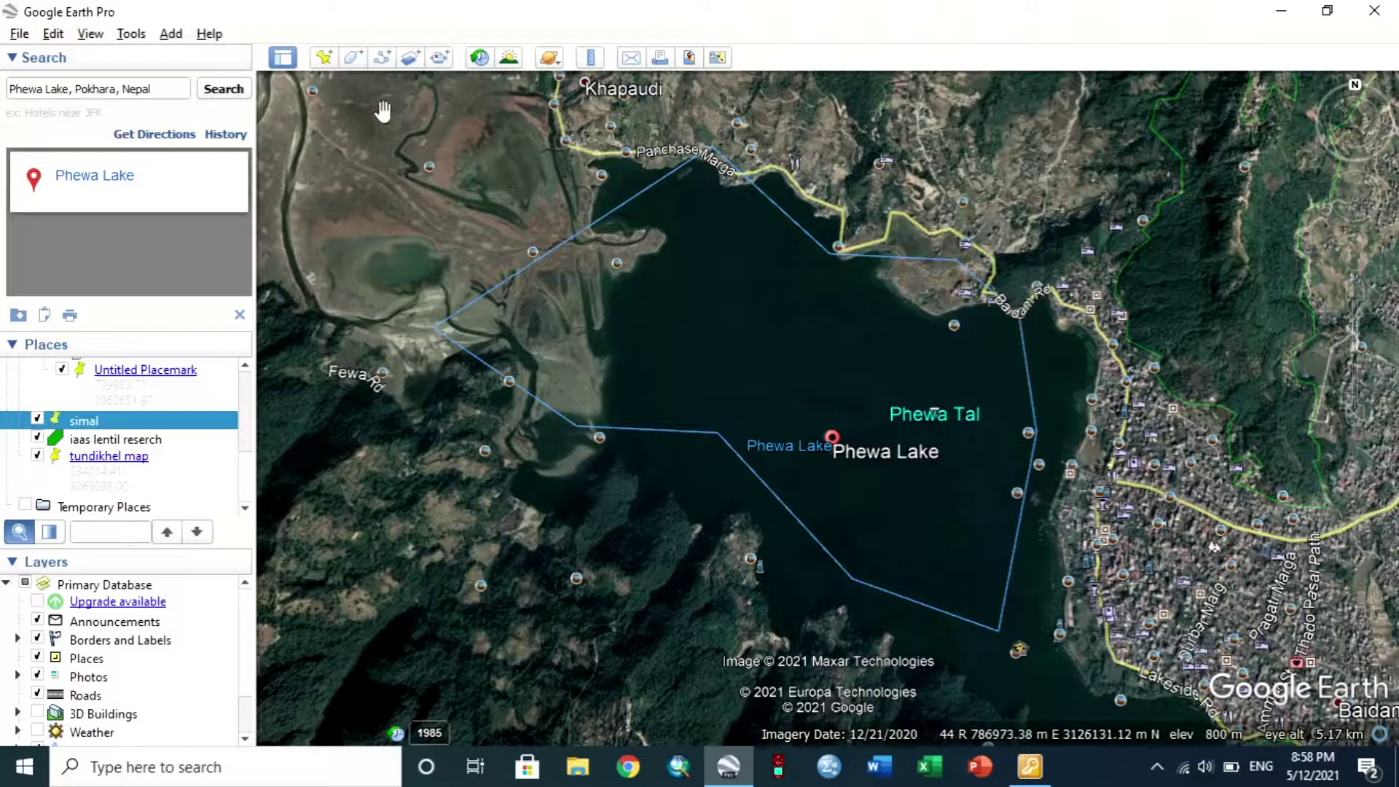
{"action": "left_click", "coordinate": [353, 60]}
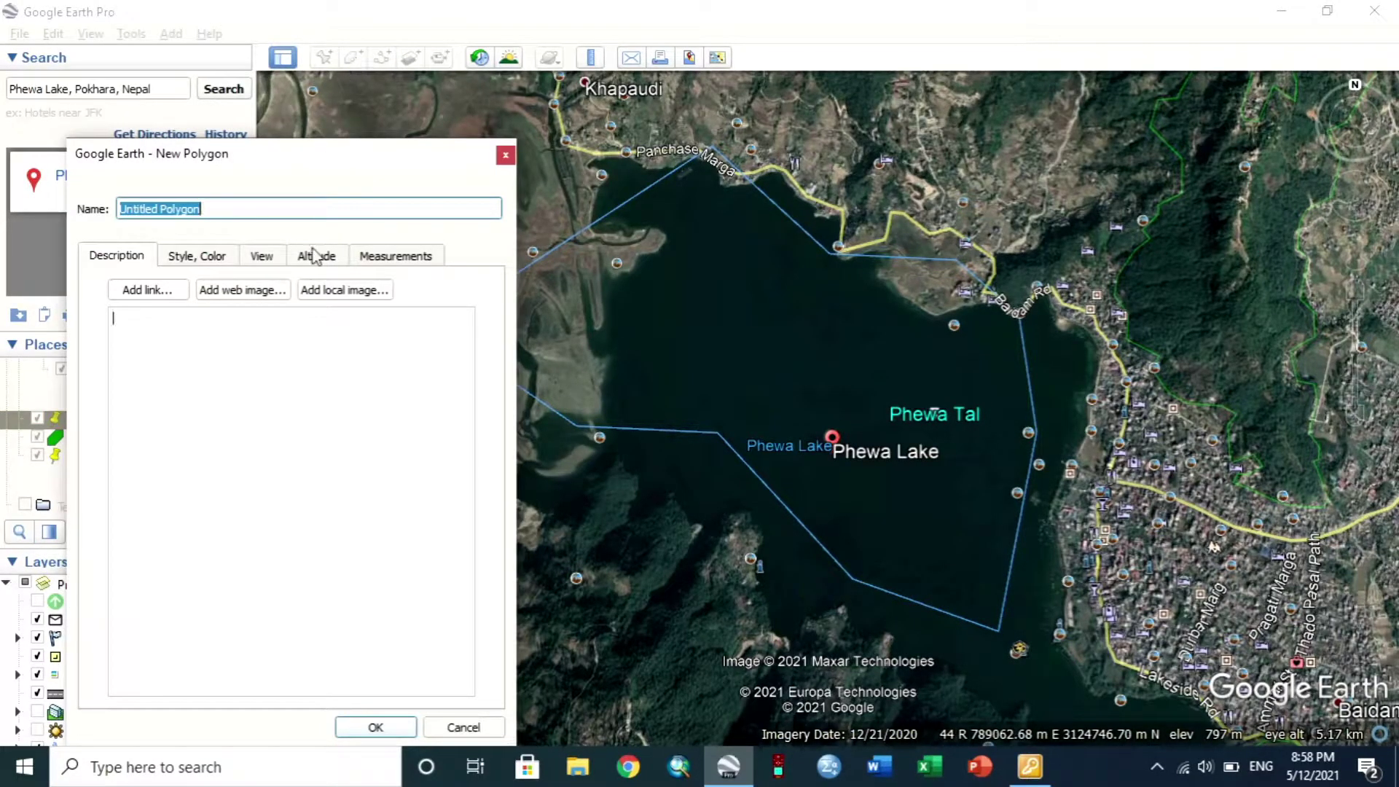
{"action": "left_click", "coordinate": [203, 260]}
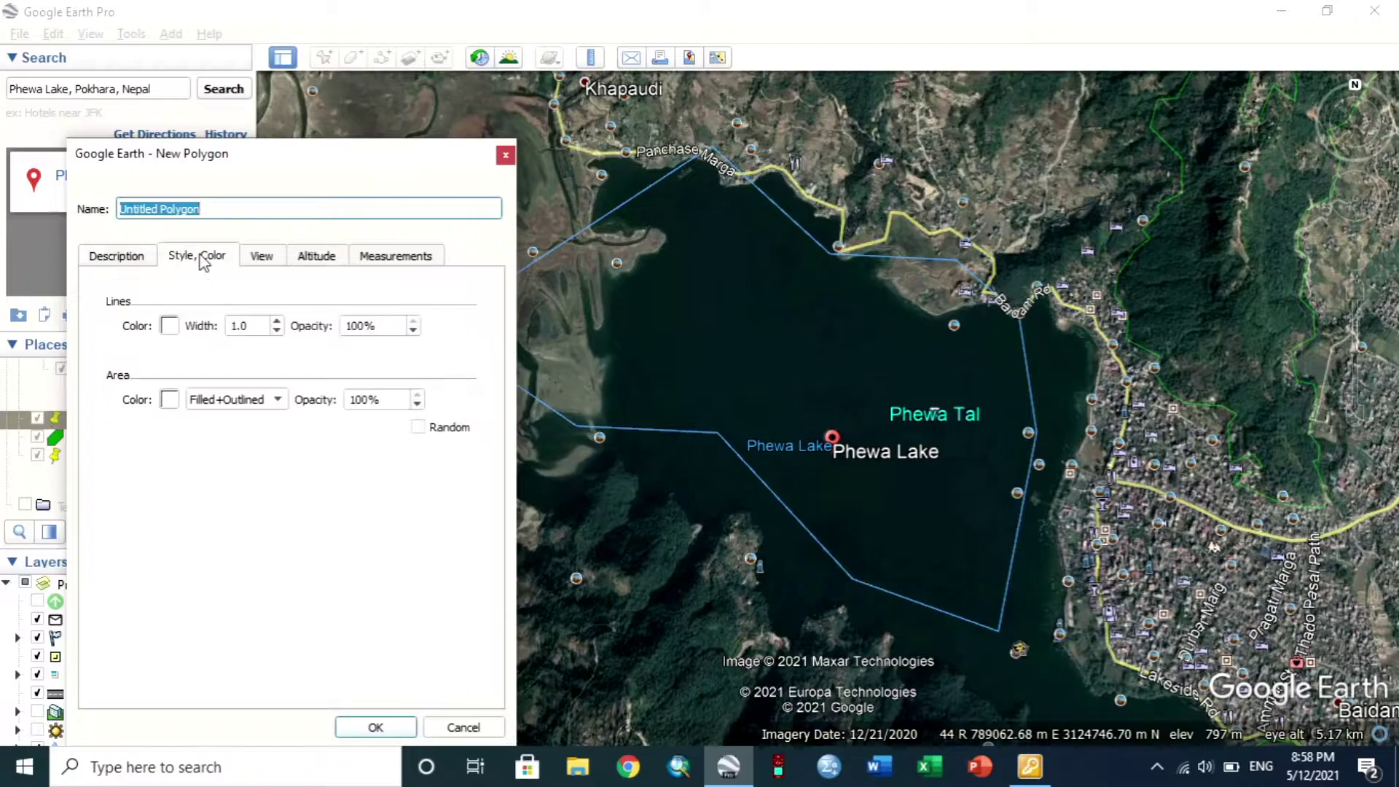
{"action": "left_click", "coordinate": [170, 326]}
{"action": "left_click", "coordinate": [78, 355]}
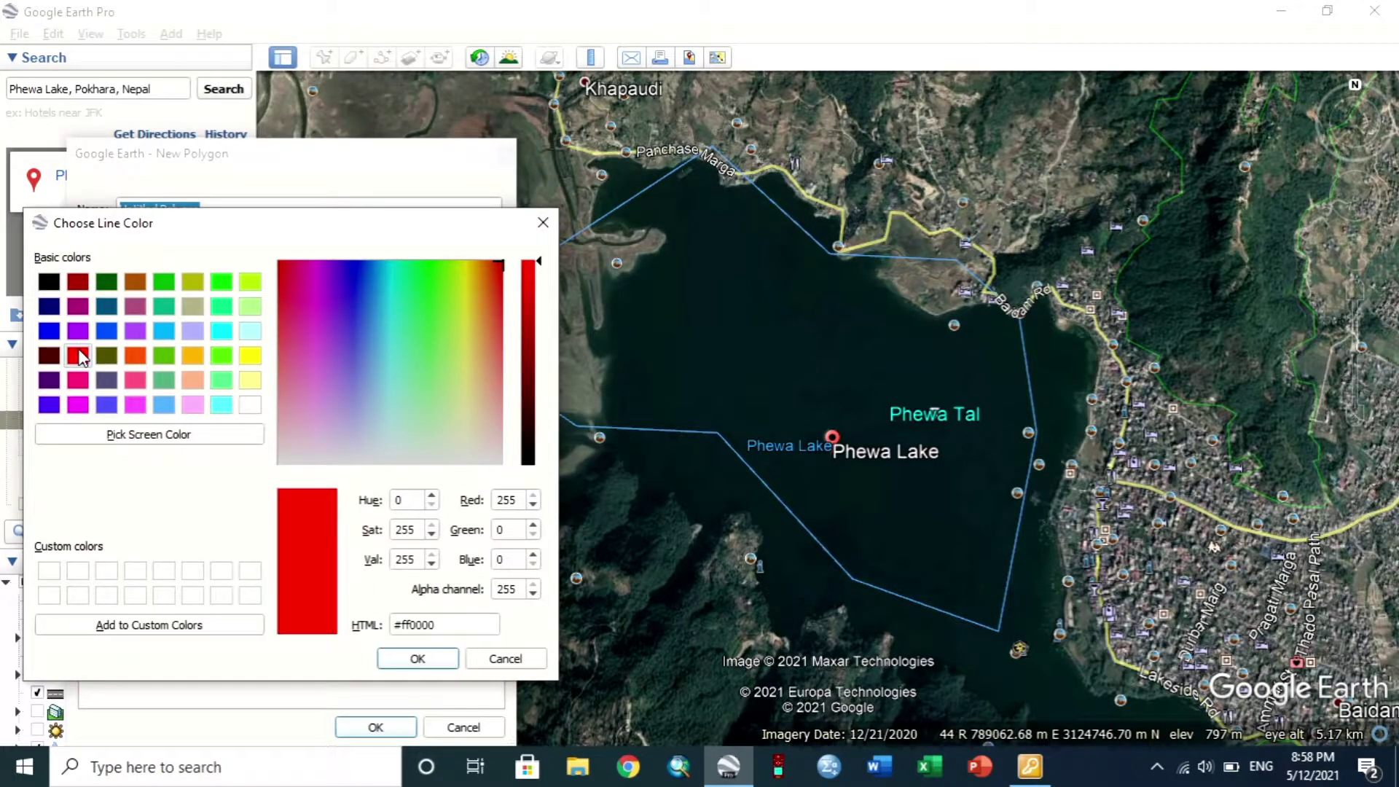
{"action": "left_click", "coordinate": [417, 660]}
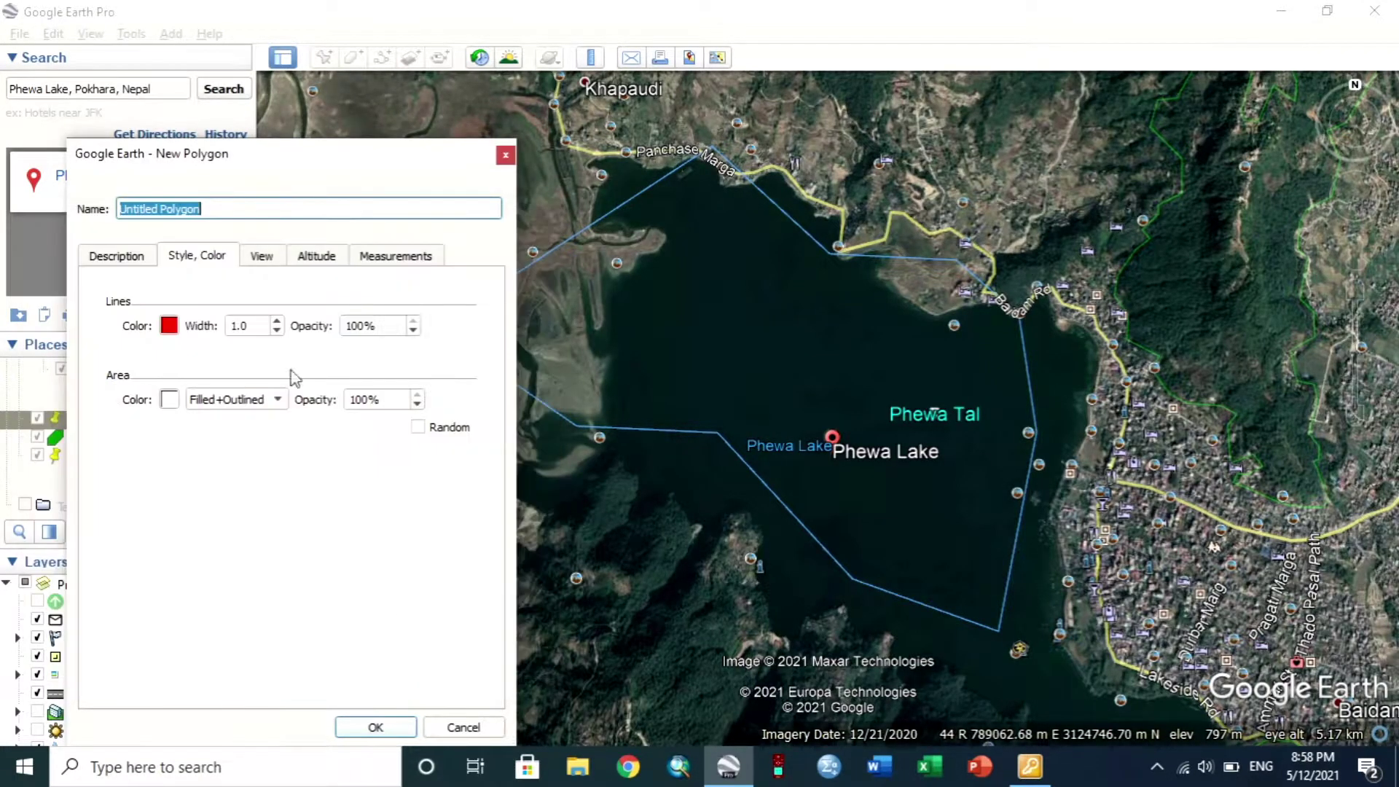
{"action": "left_click", "coordinate": [277, 322]}
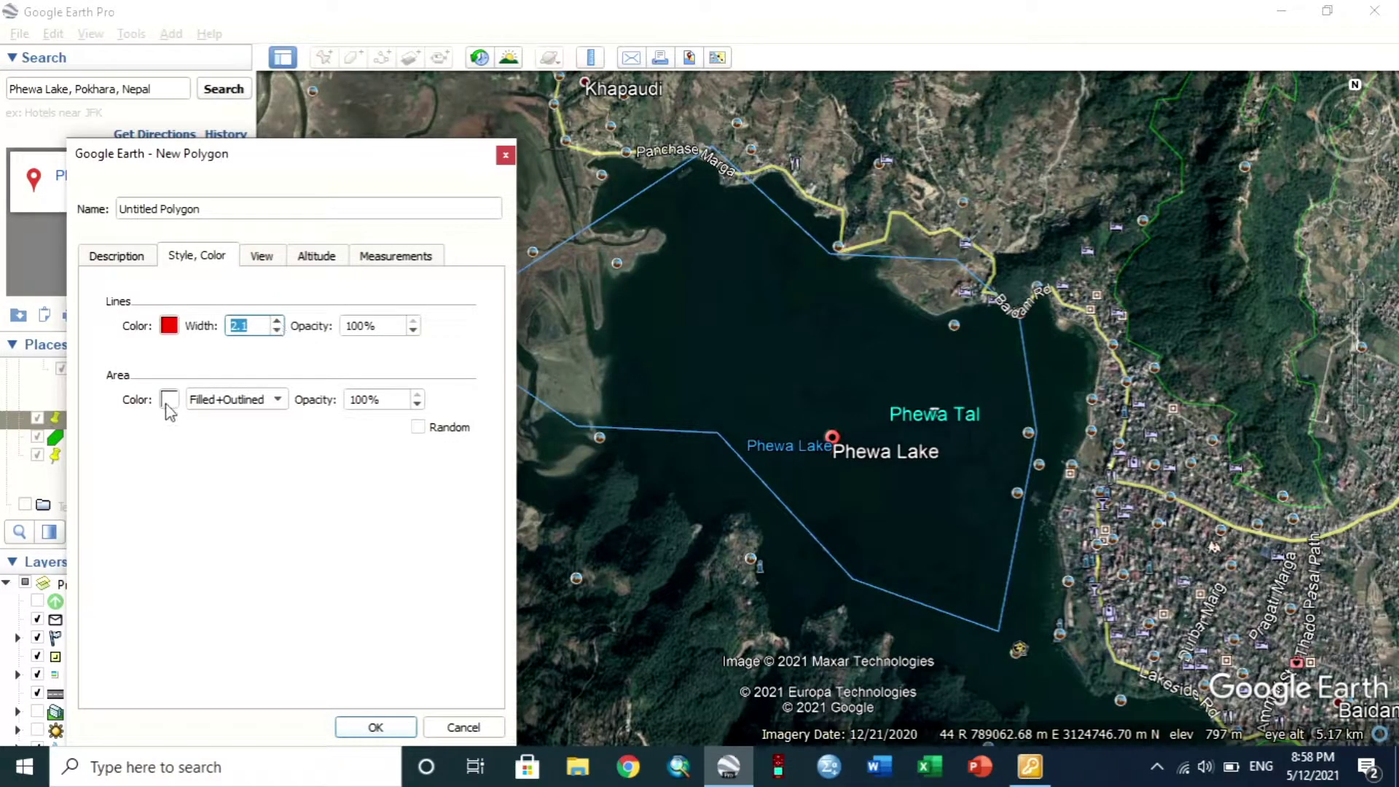
Set the polygon's area fill to blue-violet with 15% opacity.
{"action": "left_click", "coordinate": [169, 399]}
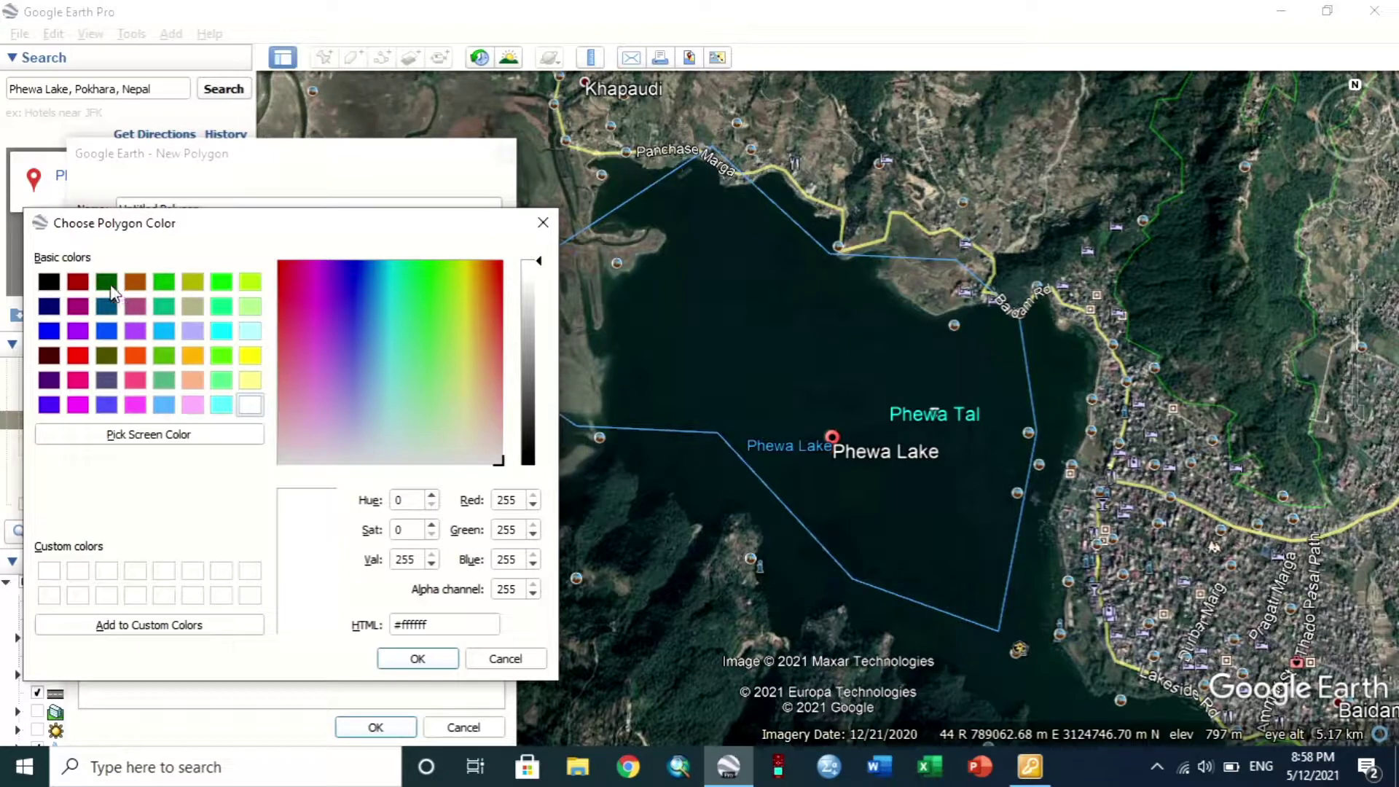
{"action": "left_click", "coordinate": [49, 330]}
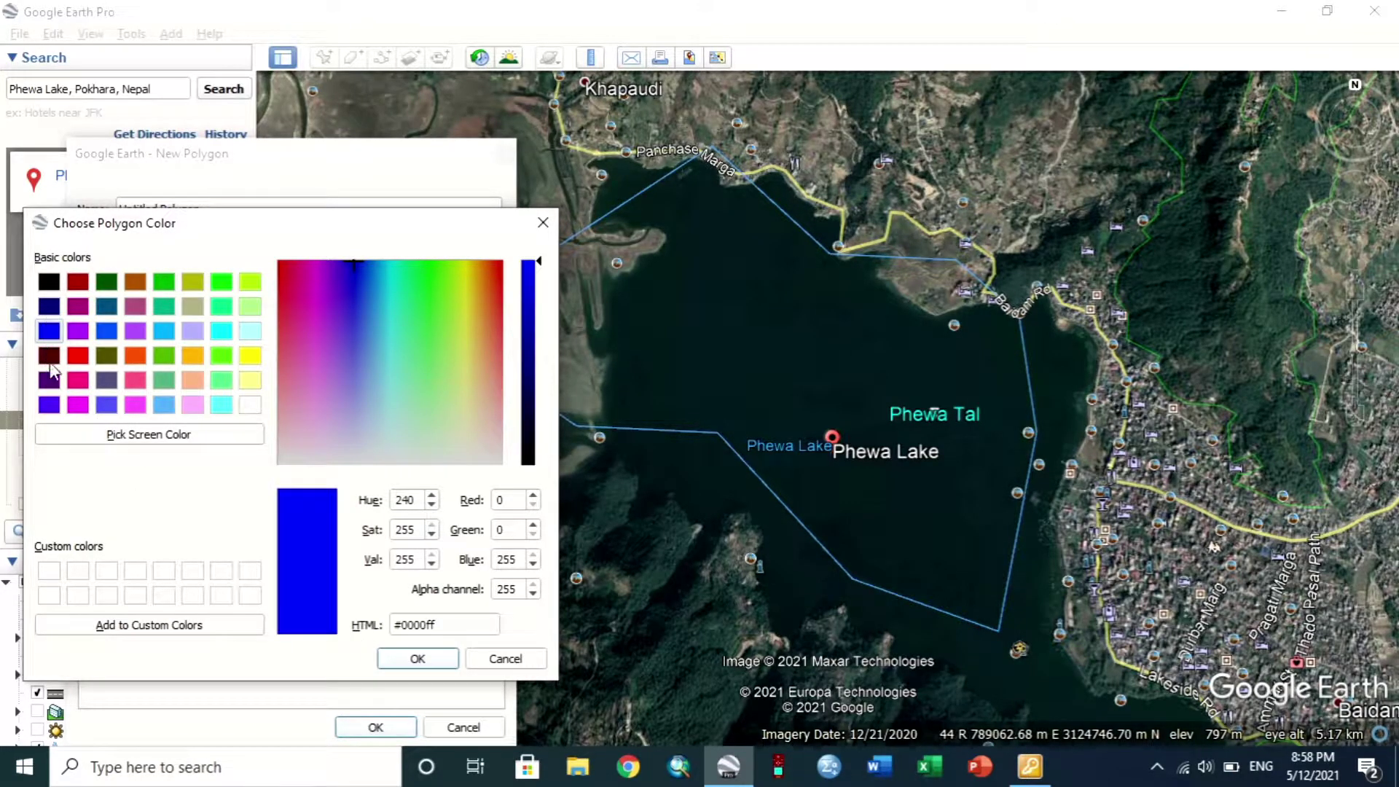
{"action": "left_click", "coordinate": [50, 405]}
{"action": "left_click", "coordinate": [411, 658]}
{"action": "left_click_drag", "start_coordinate": [381, 406], "coordinate": [326, 400]}
{"action": "type", "text": "15"}
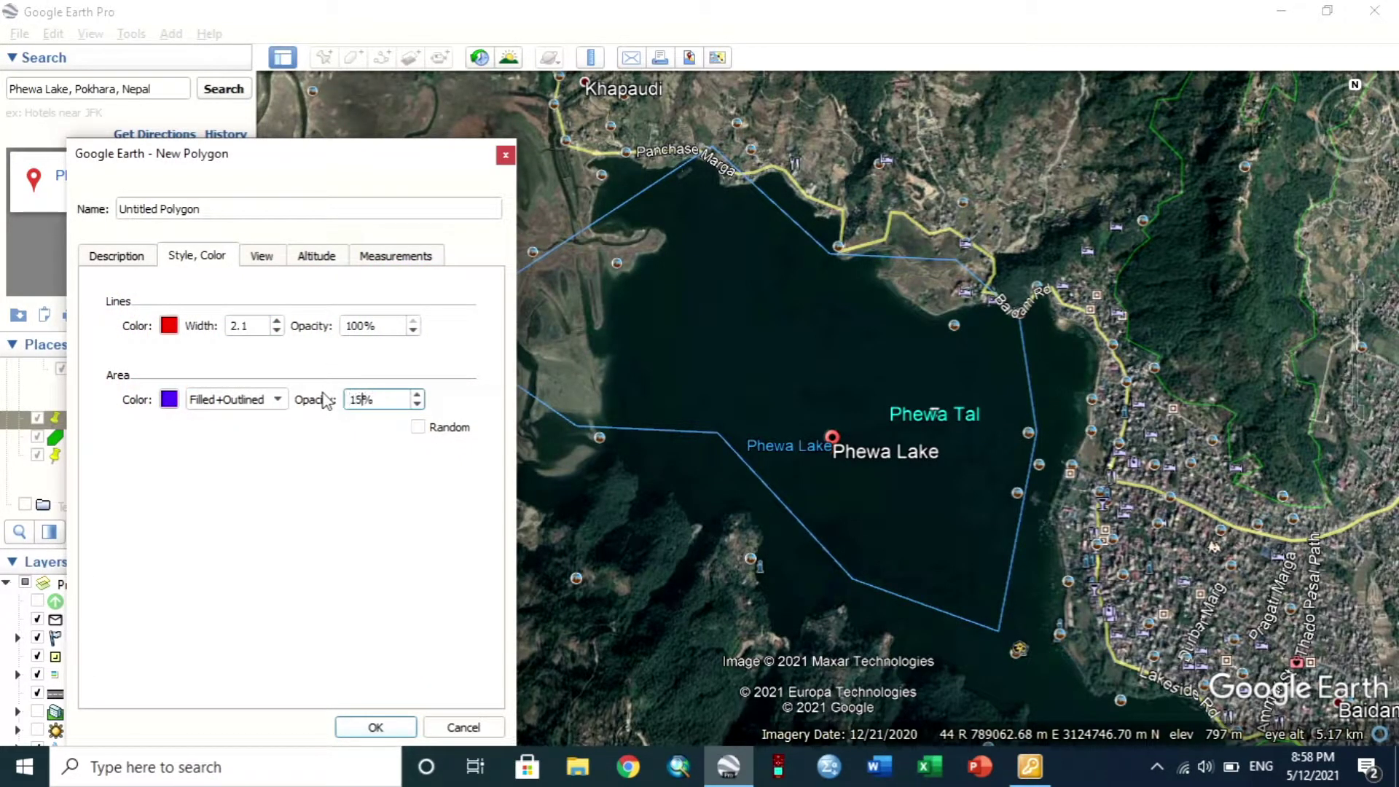
Set the polygon's measurement units to meters for the perimeter and square meters for the area.
{"action": "left_click", "coordinate": [379, 256]}
{"action": "left_click", "coordinate": [385, 291]}
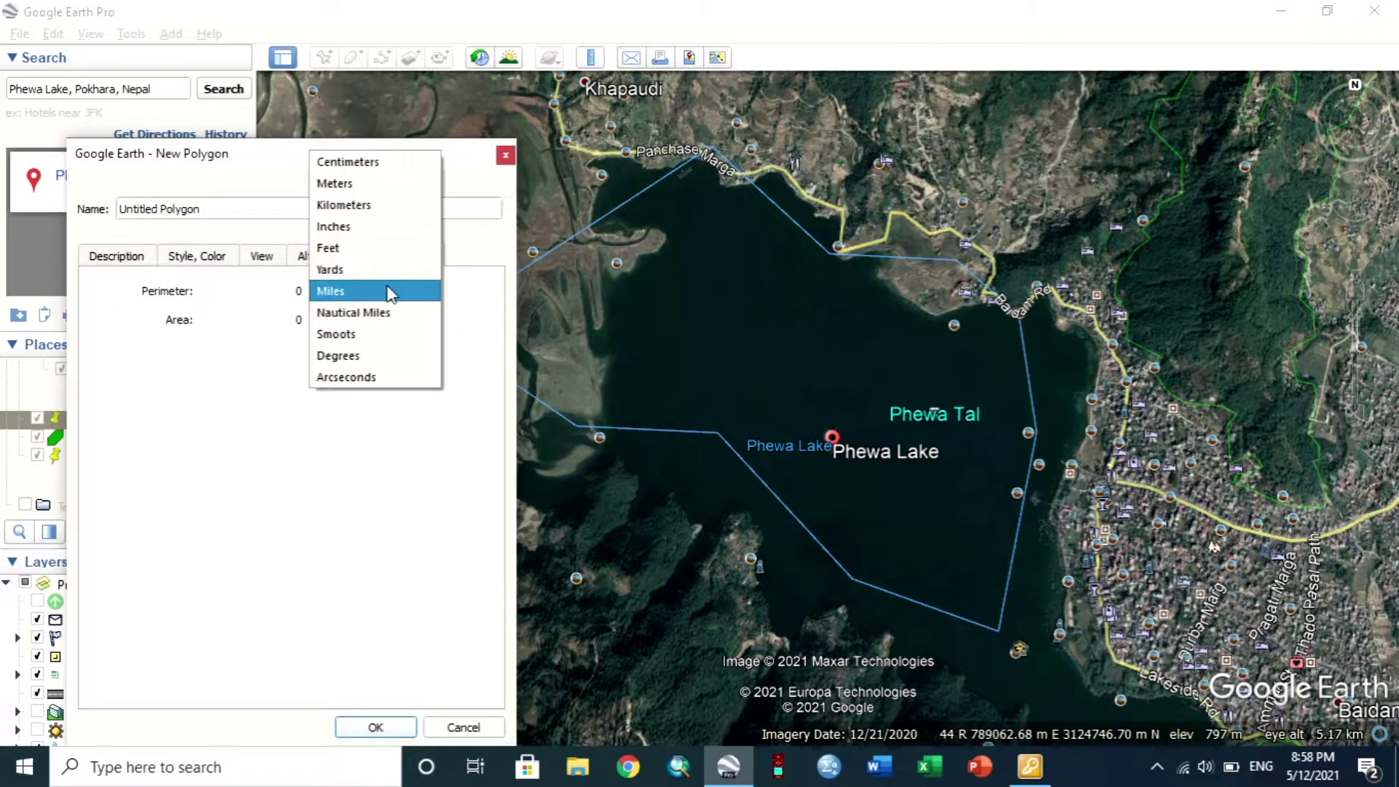
{"action": "left_click", "coordinate": [343, 184]}
{"action": "left_click", "coordinate": [354, 322]}
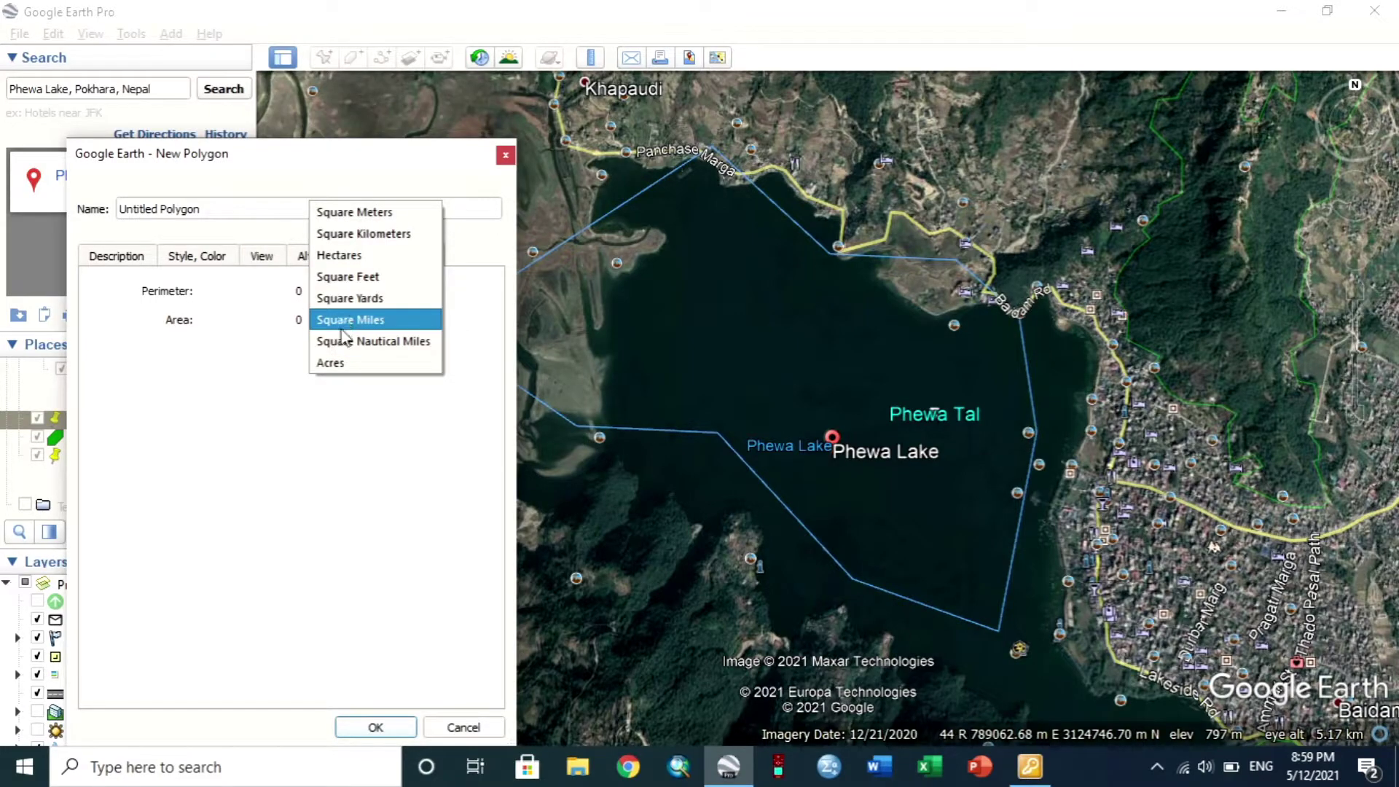
{"action": "left_click", "coordinate": [353, 213]}
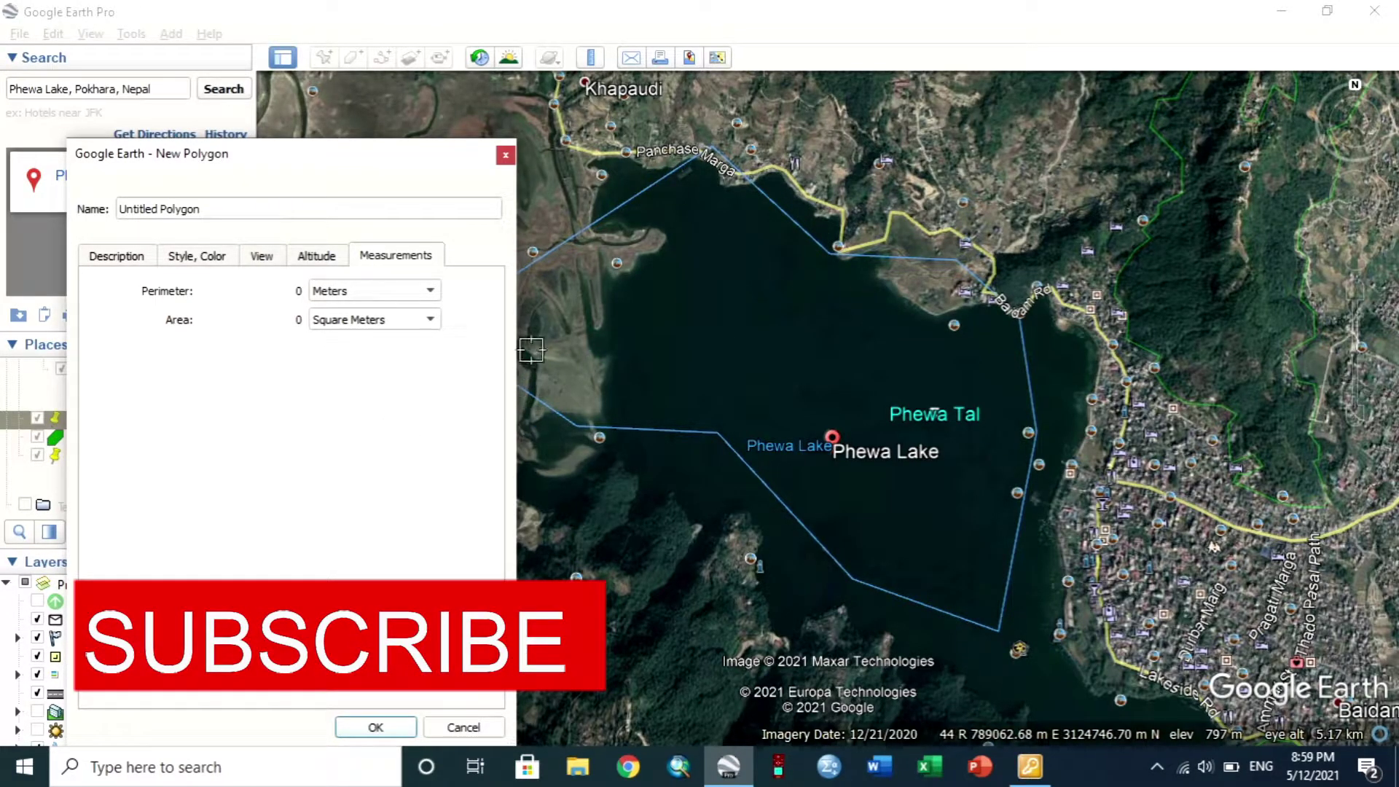
Trace the polygon's boundary from the lake's northern shore around the northwestern corner and down the western shore.
{"action": "left_click", "coordinate": [663, 168]}
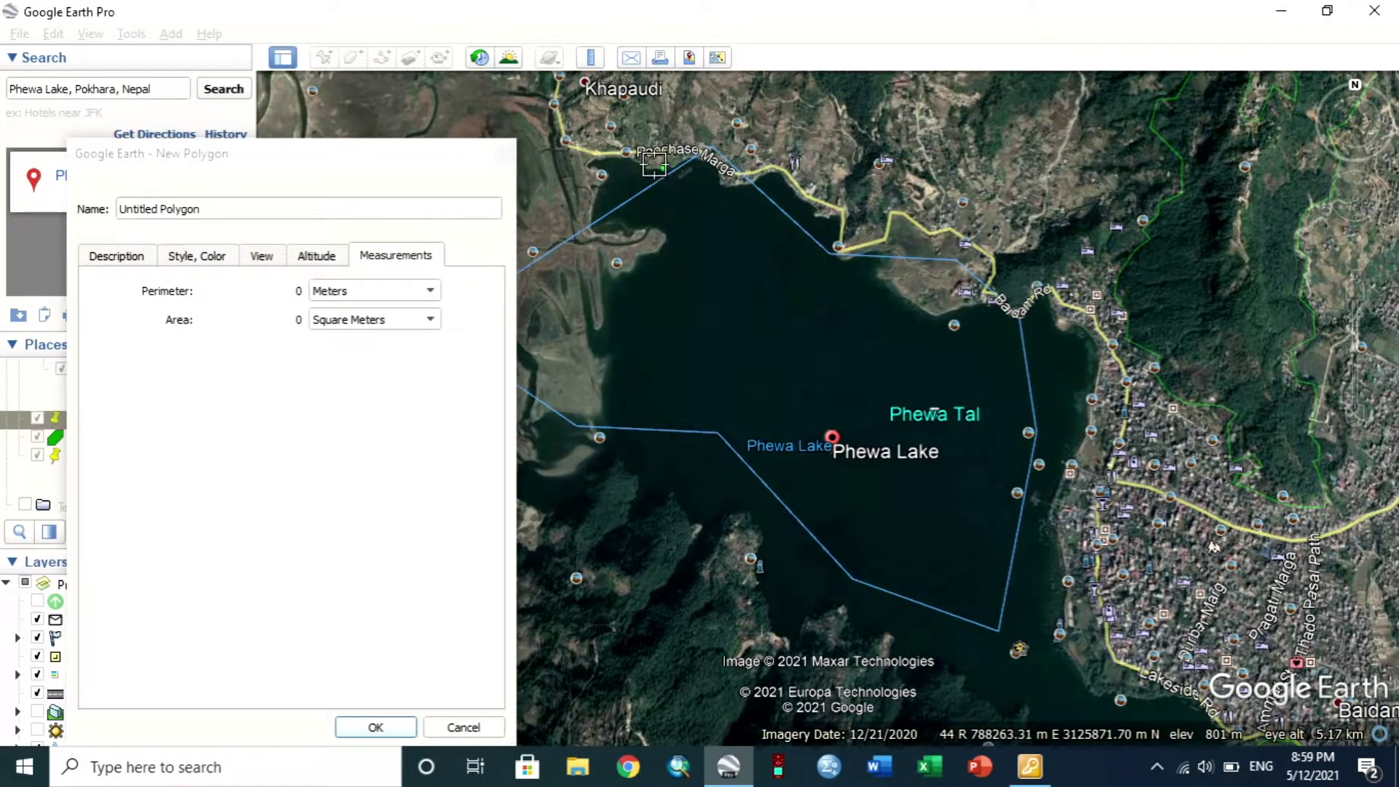
{"action": "left_click", "coordinate": [625, 153]}
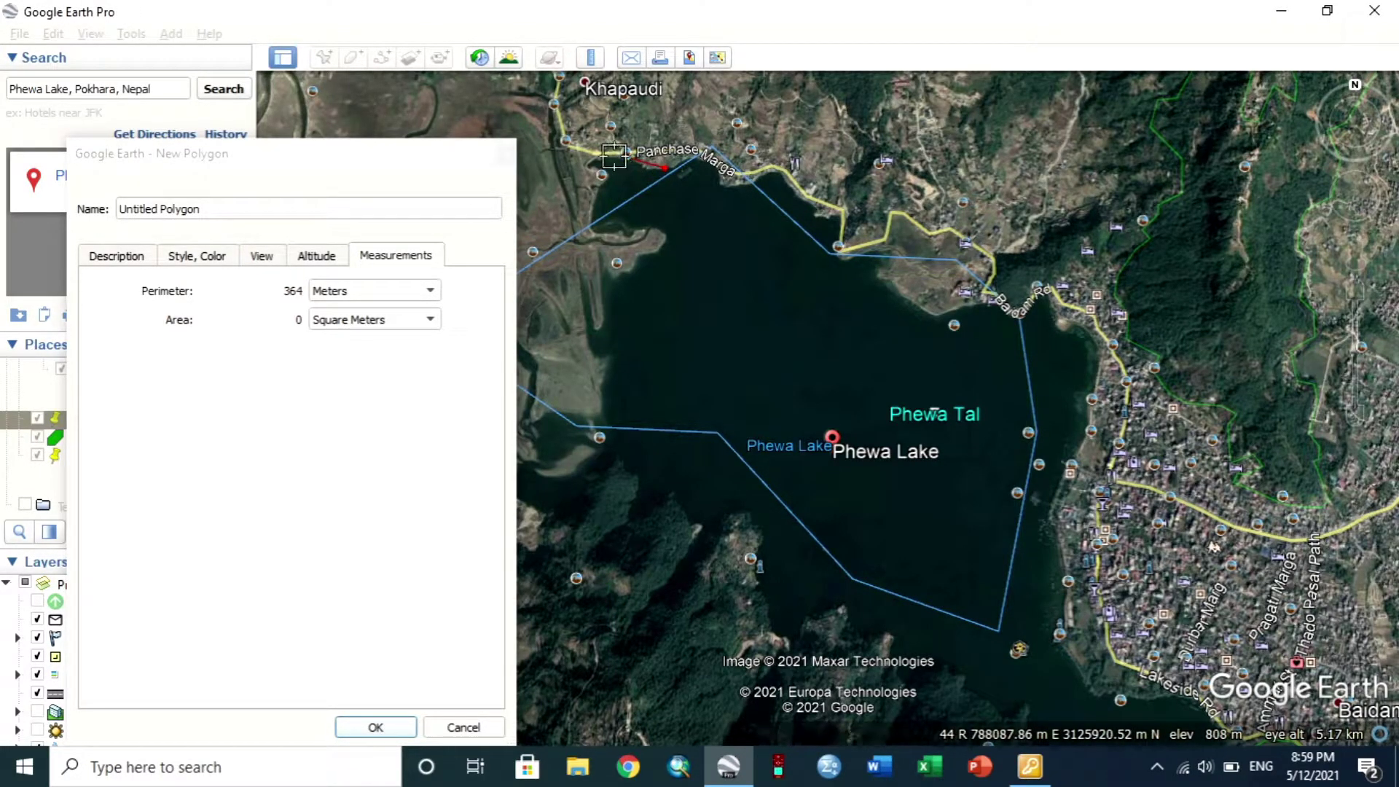
{"action": "left_click", "coordinate": [604, 156]}
{"action": "left_click", "coordinate": [588, 167]}
{"action": "left_click", "coordinate": [599, 177]}
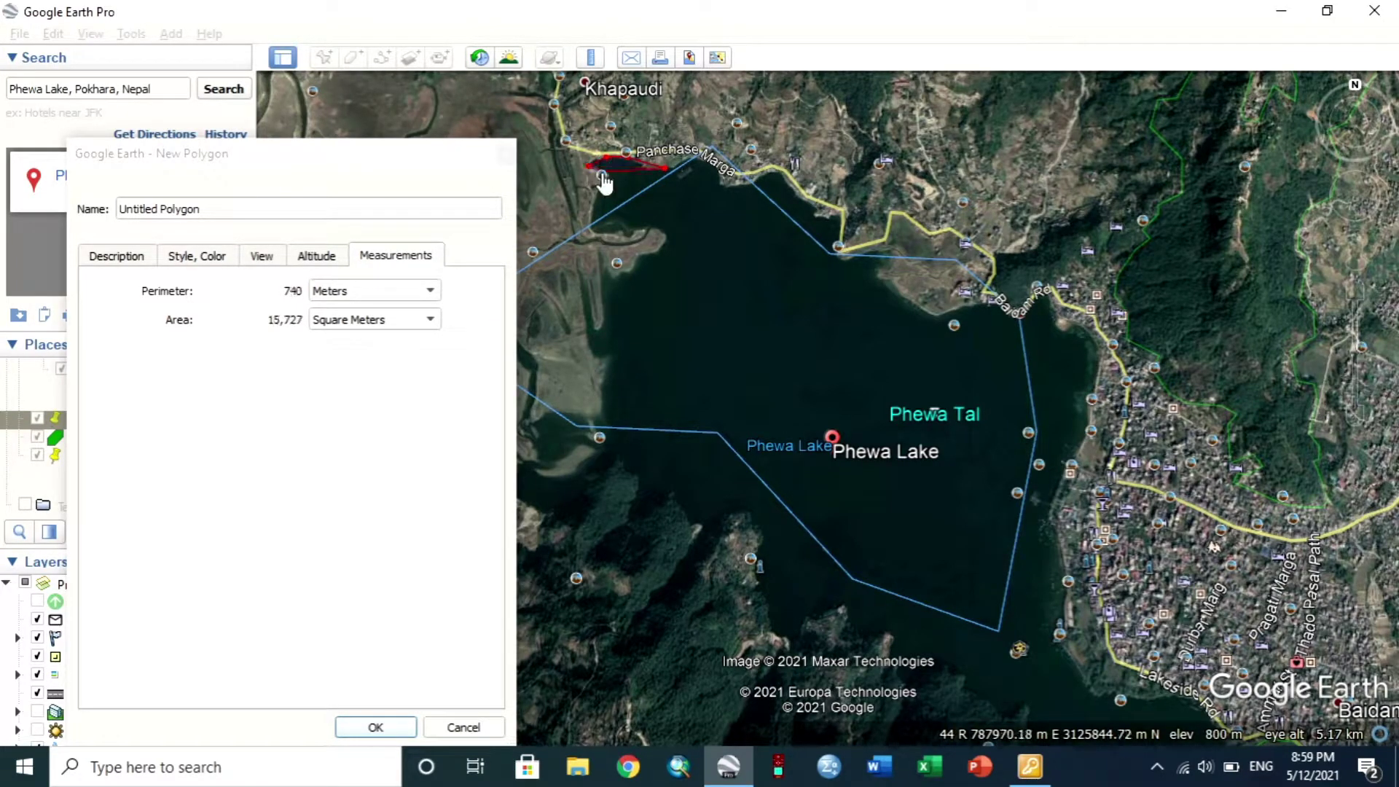
{"action": "left_click", "coordinate": [591, 225]}
{"action": "left_click", "coordinate": [645, 228]}
{"action": "left_click", "coordinate": [661, 234]}
{"action": "left_click", "coordinate": [650, 257]}
{"action": "left_click", "coordinate": [628, 270]}
{"action": "left_click", "coordinate": [608, 277]}
{"action": "left_click", "coordinate": [600, 292]}
{"action": "left_click", "coordinate": [602, 326]}
{"action": "left_click", "coordinate": [594, 336]}
{"action": "left_click", "coordinate": [608, 365]}
{"action": "left_click", "coordinate": [605, 394]}
{"action": "left_click", "coordinate": [603, 417]}
{"action": "left_click", "coordinate": [585, 431]}
Continue tracing the polygon along the lake's southwestern shore at the foot of the forested hills.
{"action": "left_click", "coordinate": [587, 453]}
{"action": "left_click", "coordinate": [605, 462]}
{"action": "left_click", "coordinate": [630, 473]}
{"action": "left_click", "coordinate": [669, 498]}
{"action": "left_click", "coordinate": [706, 522]}
{"action": "left_click", "coordinate": [742, 512]}
{"action": "left_click", "coordinate": [761, 535]}
{"action": "left_click", "coordinate": [762, 592]}
{"action": "left_click", "coordinate": [778, 627]}
{"action": "left_click", "coordinate": [797, 632]}
{"action": "left_click", "coordinate": [811, 617]}
{"action": "left_click", "coordinate": [844, 610]}
{"action": "left_click", "coordinate": [867, 630]}
{"action": "left_click", "coordinate": [890, 635]}
Continue tracing the polygon along the southern shore to the lake's narrow southeastern tip.
{"action": "key", "text": "Down"}
{"action": "key", "text": "Right"}
{"action": "left_click", "coordinate": [677, 501]}
{"action": "left_click", "coordinate": [692, 513]}
{"action": "left_click", "coordinate": [729, 508]}
{"action": "left_click", "coordinate": [740, 524]}
{"action": "left_click", "coordinate": [765, 540]}
{"action": "left_click", "coordinate": [791, 538]}
{"action": "left_click", "coordinate": [801, 558]}
{"action": "left_click", "coordinate": [820, 585]}
{"action": "left_click", "coordinate": [858, 597]}
{"action": "left_click", "coordinate": [893, 587]}
{"action": "left_click", "coordinate": [934, 595]}
{"action": "left_click", "coordinate": [955, 618]}
{"action": "left_click", "coordinate": [973, 647]}
{"action": "left_click", "coordinate": [1015, 658]}
Trace the polygon northward along the lake's eastern shore beside the Baidam town area.
{"action": "left_click", "coordinate": [1022, 631]}
{"action": "left_click", "coordinate": [1022, 605]}
{"action": "left_click", "coordinate": [999, 584]}
{"action": "left_click", "coordinate": [973, 551]}
{"action": "left_click", "coordinate": [950, 530]}
{"action": "left_click", "coordinate": [900, 536]}
{"action": "left_click", "coordinate": [843, 488]}
{"action": "left_click", "coordinate": [831, 416]}
{"action": "left_click", "coordinate": [831, 343]}
{"action": "left_click", "coordinate": [869, 267]}
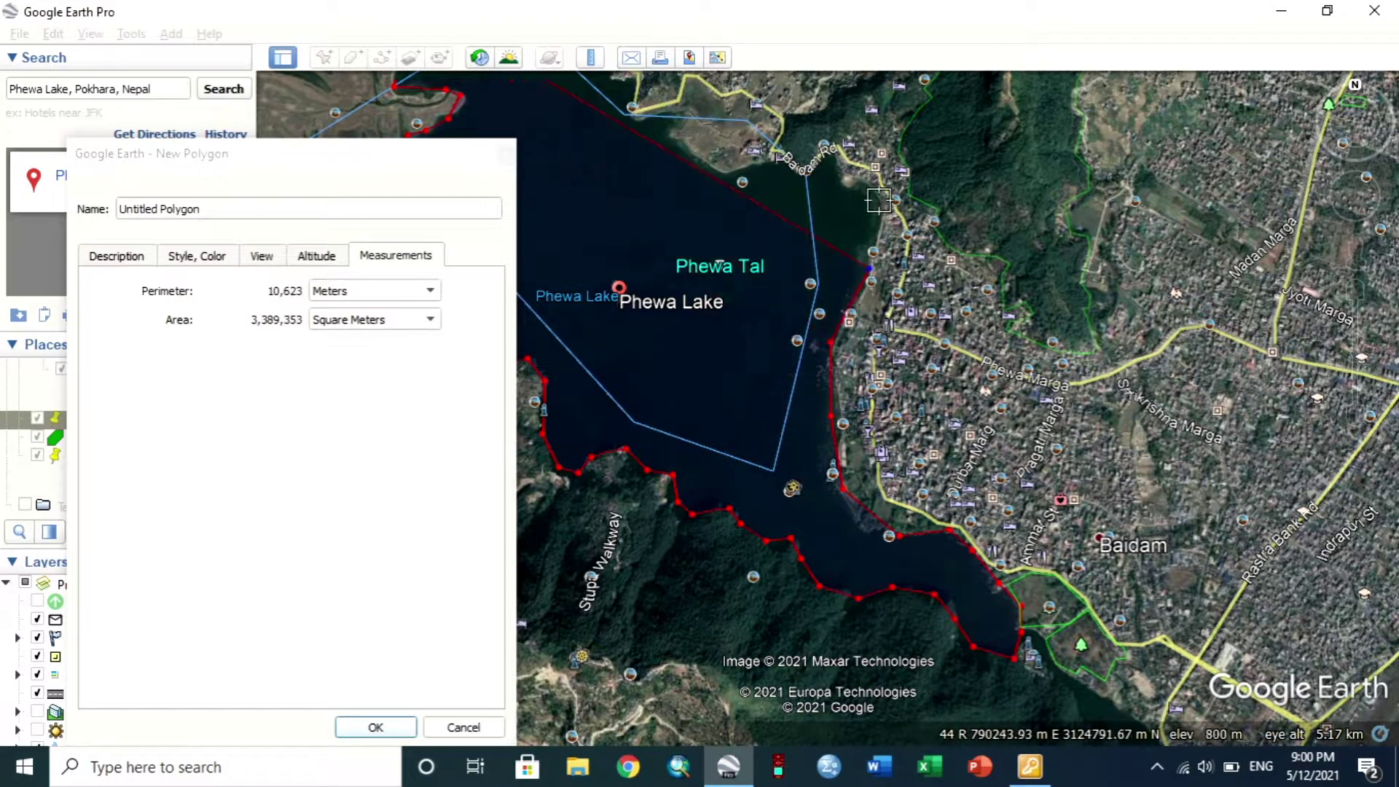
Complete the polygon outline along the northeastern and northern shores back to near its starting point by Panchase Marga.
{"action": "left_click", "coordinate": [879, 195]}
{"action": "left_click", "coordinate": [855, 187]}
{"action": "left_click", "coordinate": [824, 159]}
{"action": "left_click", "coordinate": [794, 169]}
{"action": "left_click", "coordinate": [756, 163]}
{"action": "left_click", "coordinate": [719, 168]}
{"action": "left_click", "coordinate": [672, 133]}
{"action": "left_click", "coordinate": [647, 112]}
{"action": "key", "text": "Left"}
{"action": "key", "text": "Up"}
{"action": "key", "text": "Up"}
{"action": "left_click", "coordinate": [840, 321]}
{"action": "left_click", "coordinate": [816, 286]}
{"action": "left_click", "coordinate": [780, 254]}
{"action": "left_click", "coordinate": [745, 274]}
{"action": "left_click", "coordinate": [682, 251]}
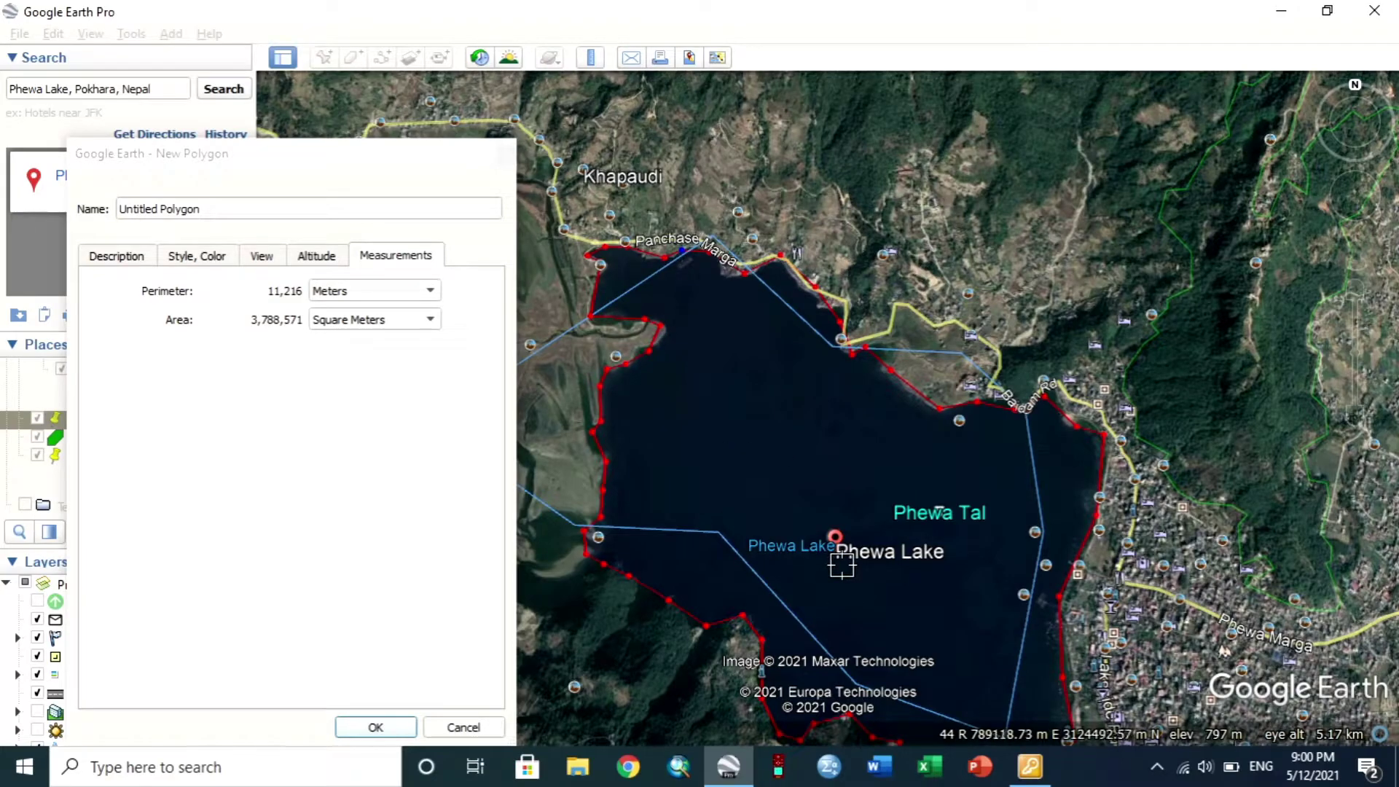
Name the finished polygon "phewa pokhara" and save it to the places list.
{"action": "key", "text": "Down"}
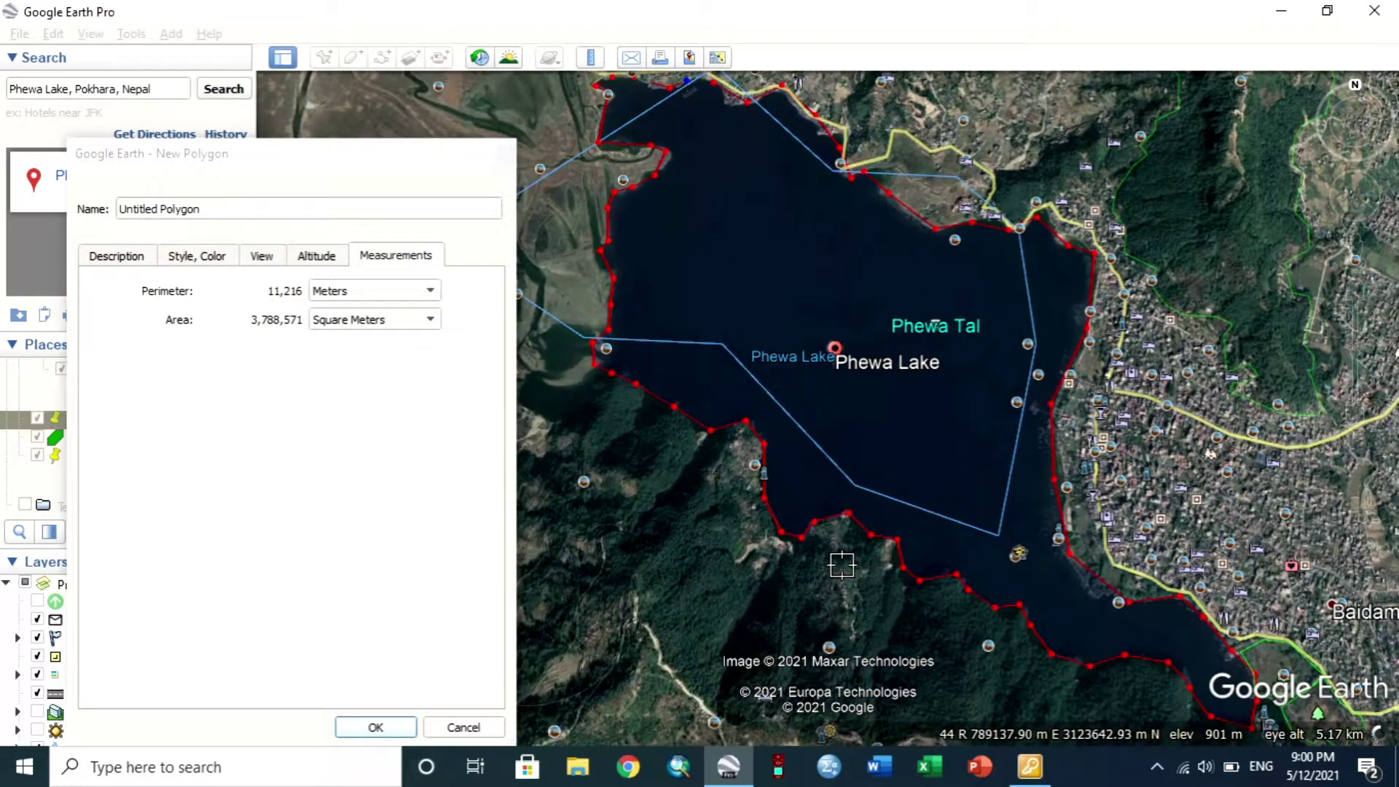
{"action": "key", "text": "Left"}
{"action": "key", "text": "Right"}
{"action": "key", "text": "Up"}
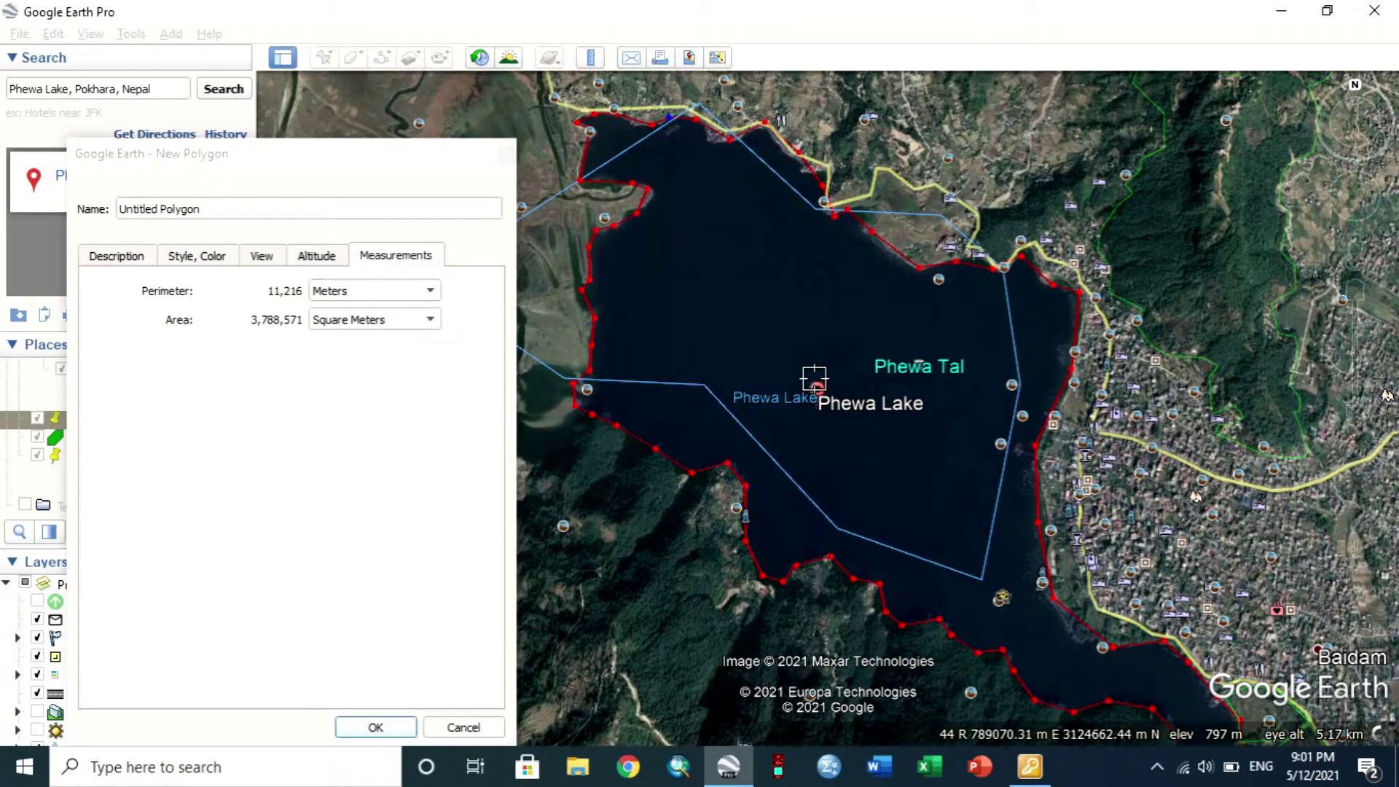
{"action": "triple_click", "coordinate": [124, 208]}
{"action": "key", "text": "BackSpace"}
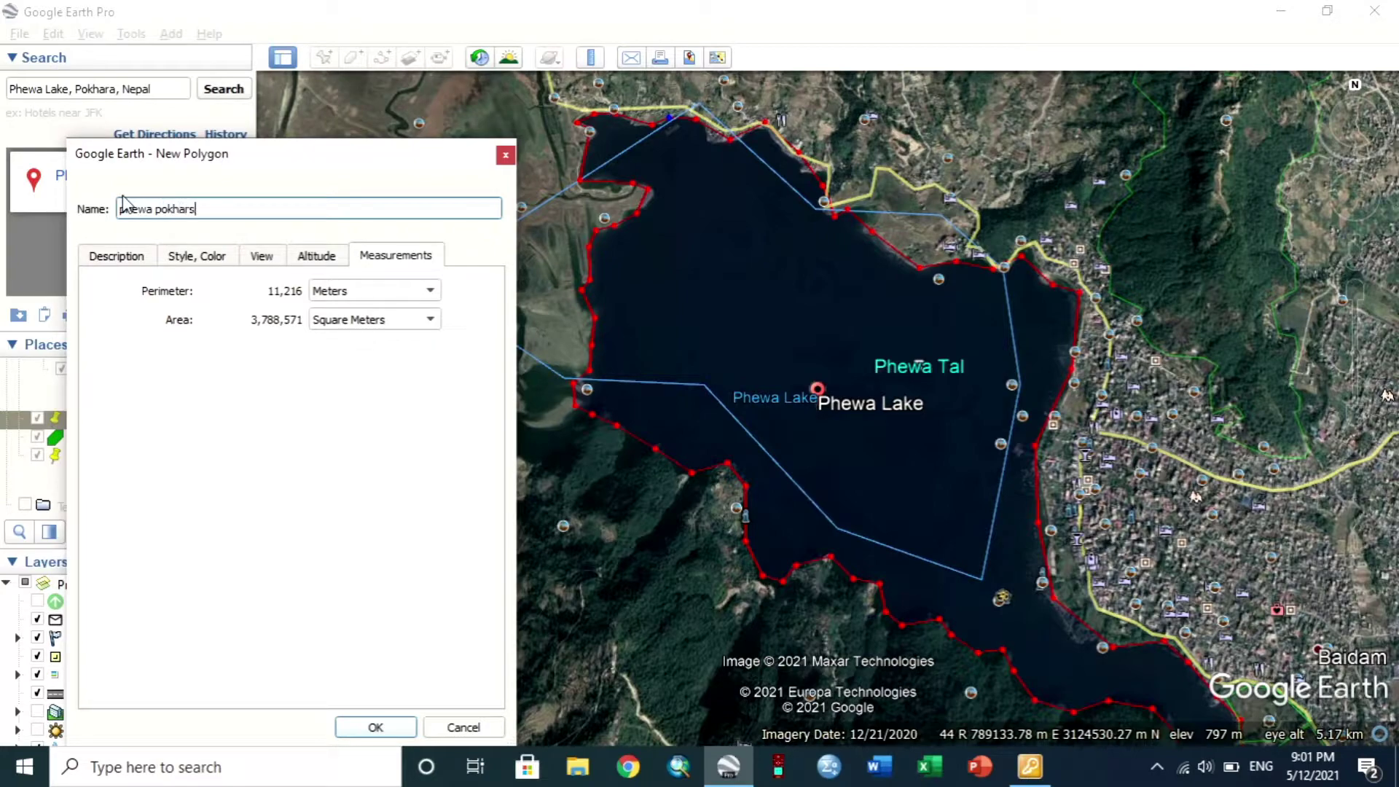
{"action": "left_click", "coordinate": [374, 727]}
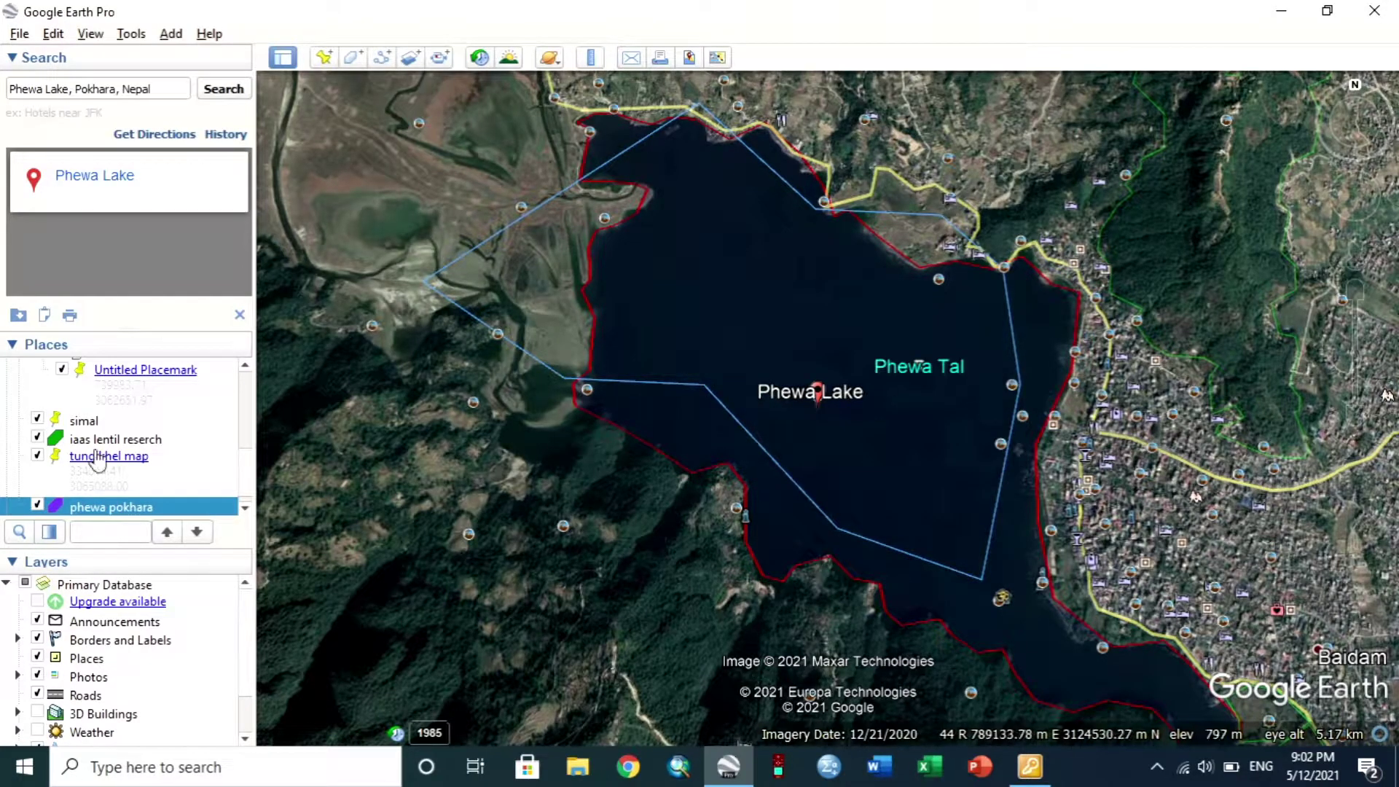
Save the phewa pokhara polygon to the Desktop as a KML file named "phewa pokhara".
{"action": "right_click", "coordinate": [107, 507]}
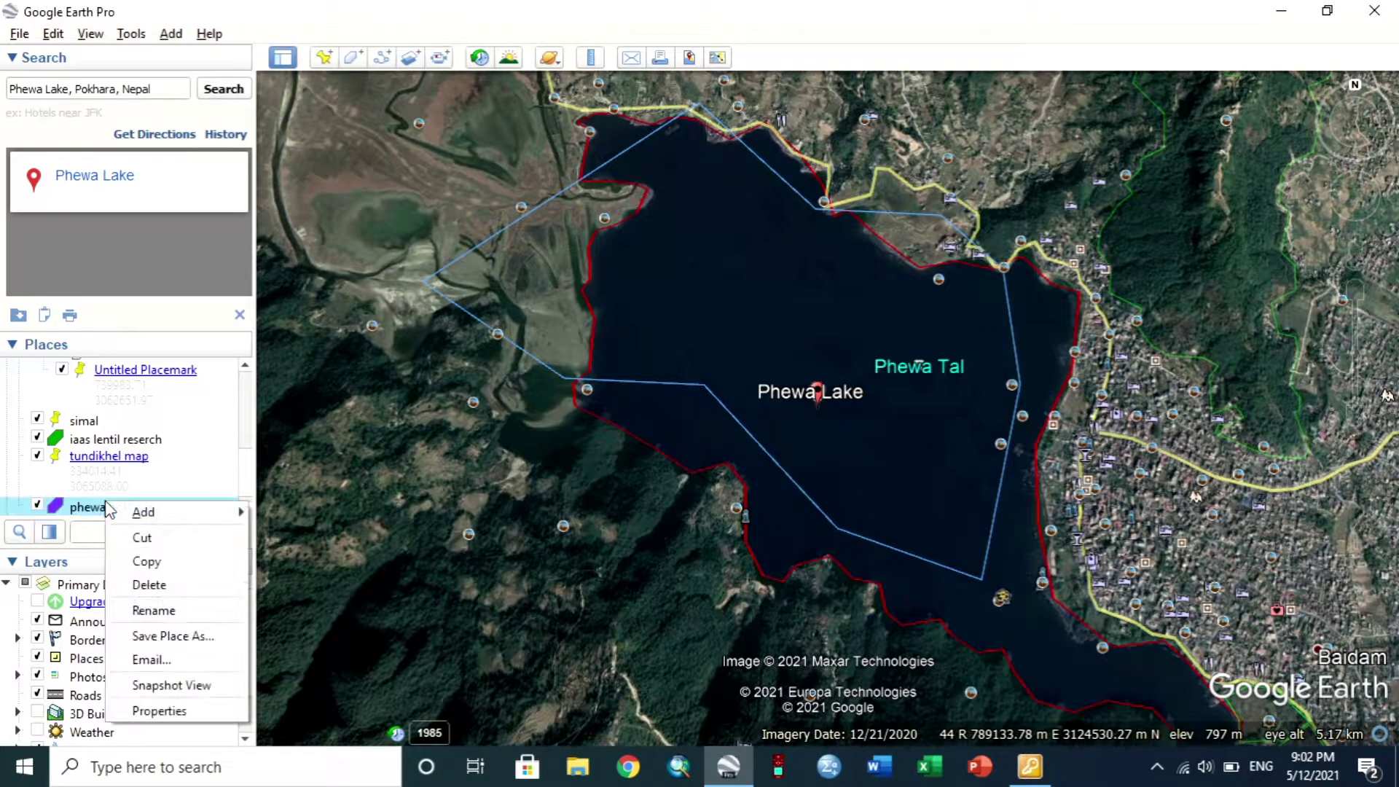
{"action": "mouse_move", "coordinate": [141, 522]}
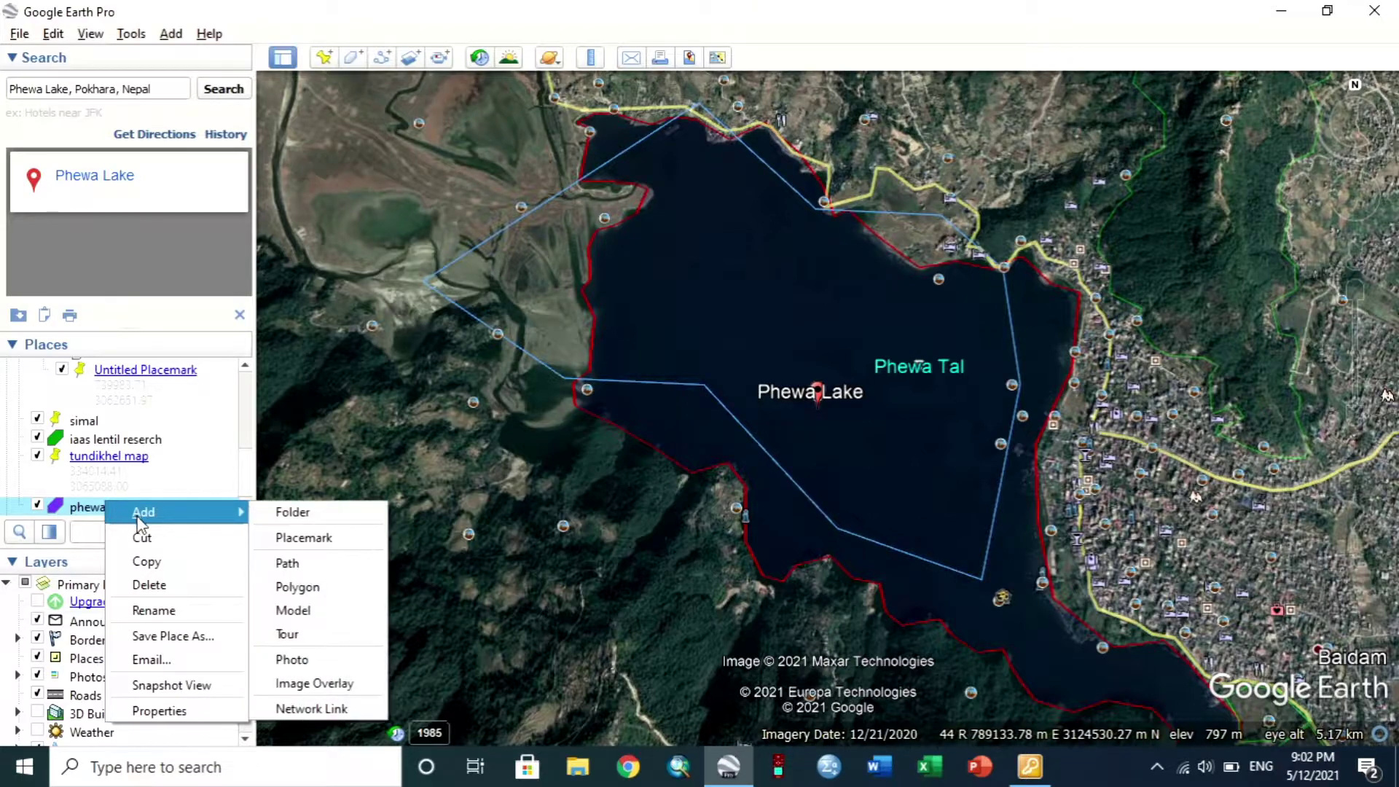
{"action": "left_click", "coordinate": [174, 637]}
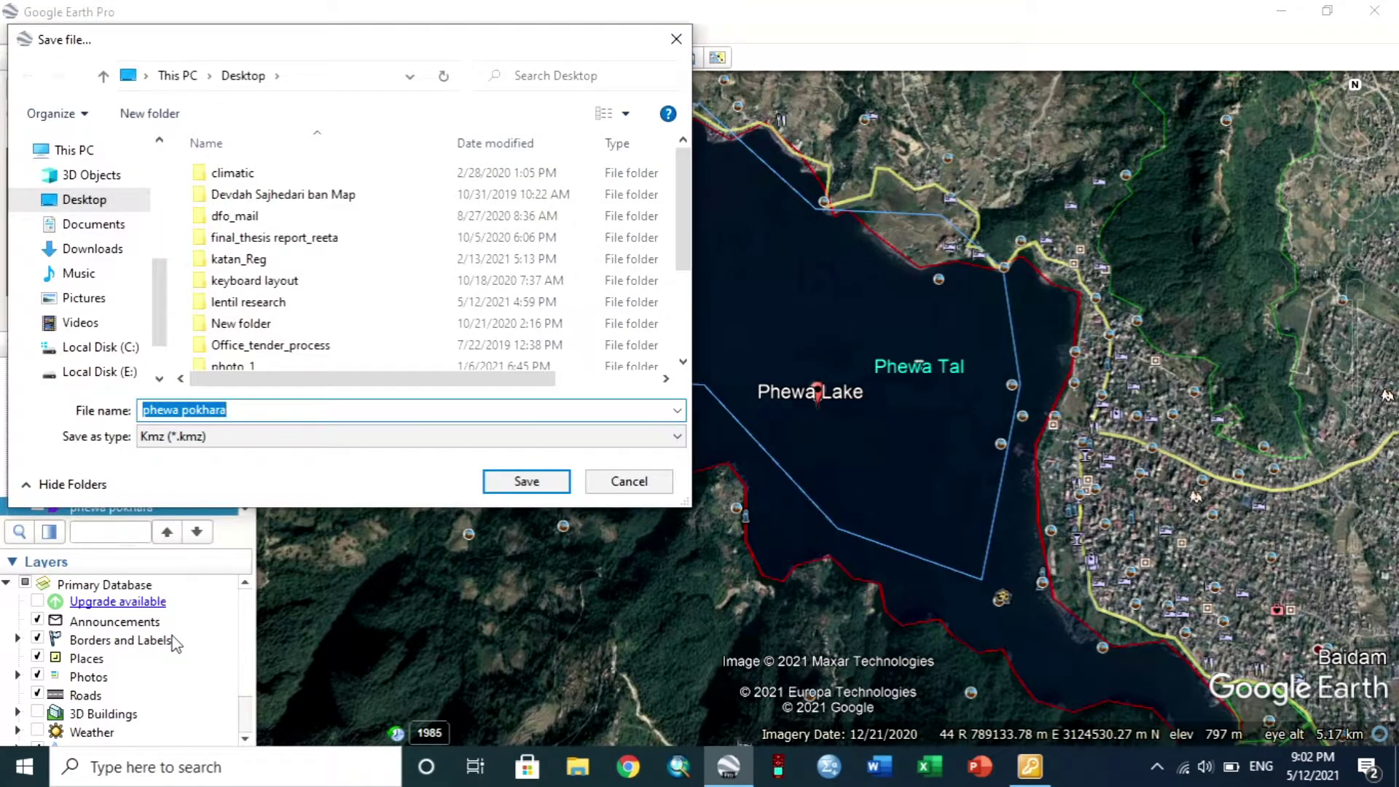
{"action": "left_click", "coordinate": [209, 436]}
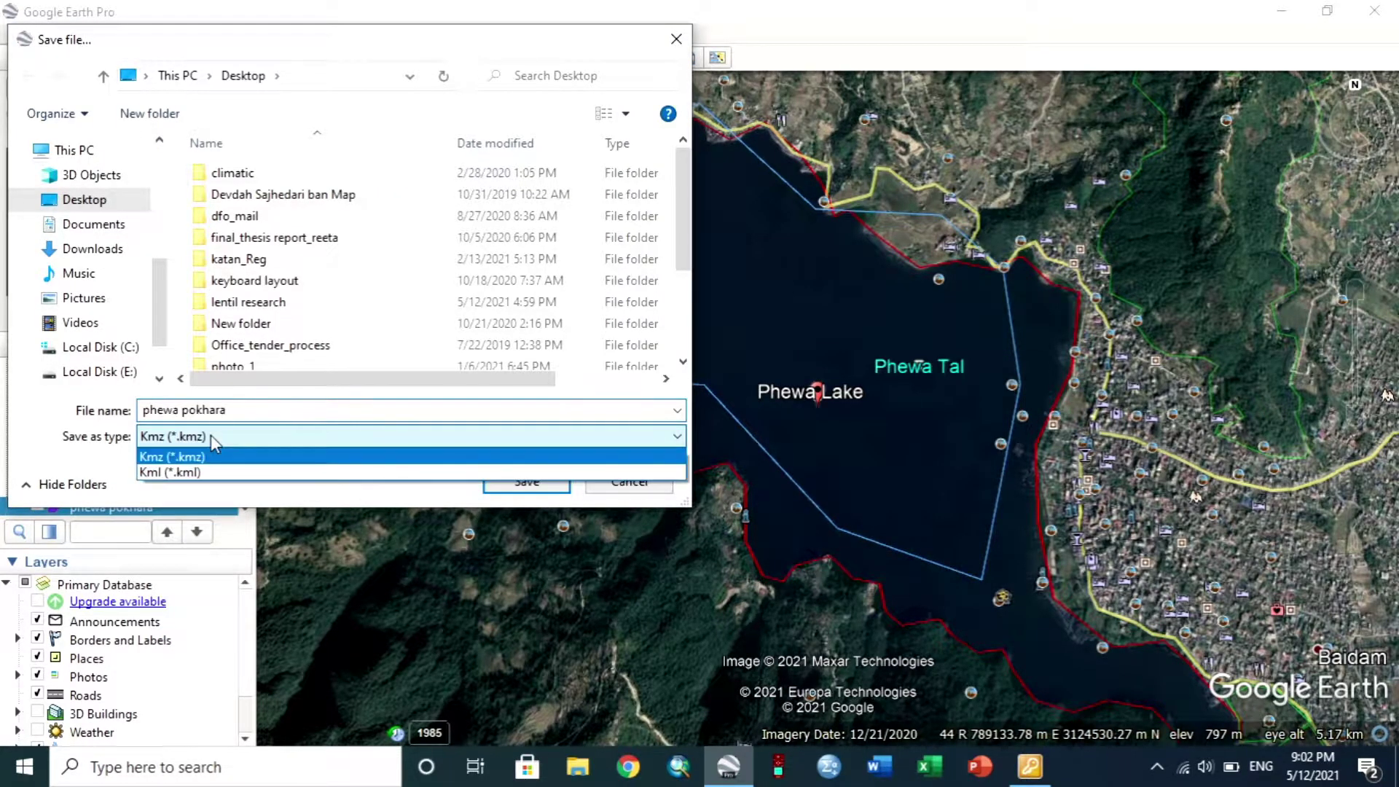
{"action": "left_click", "coordinate": [211, 472]}
{"action": "left_click", "coordinate": [211, 409]}
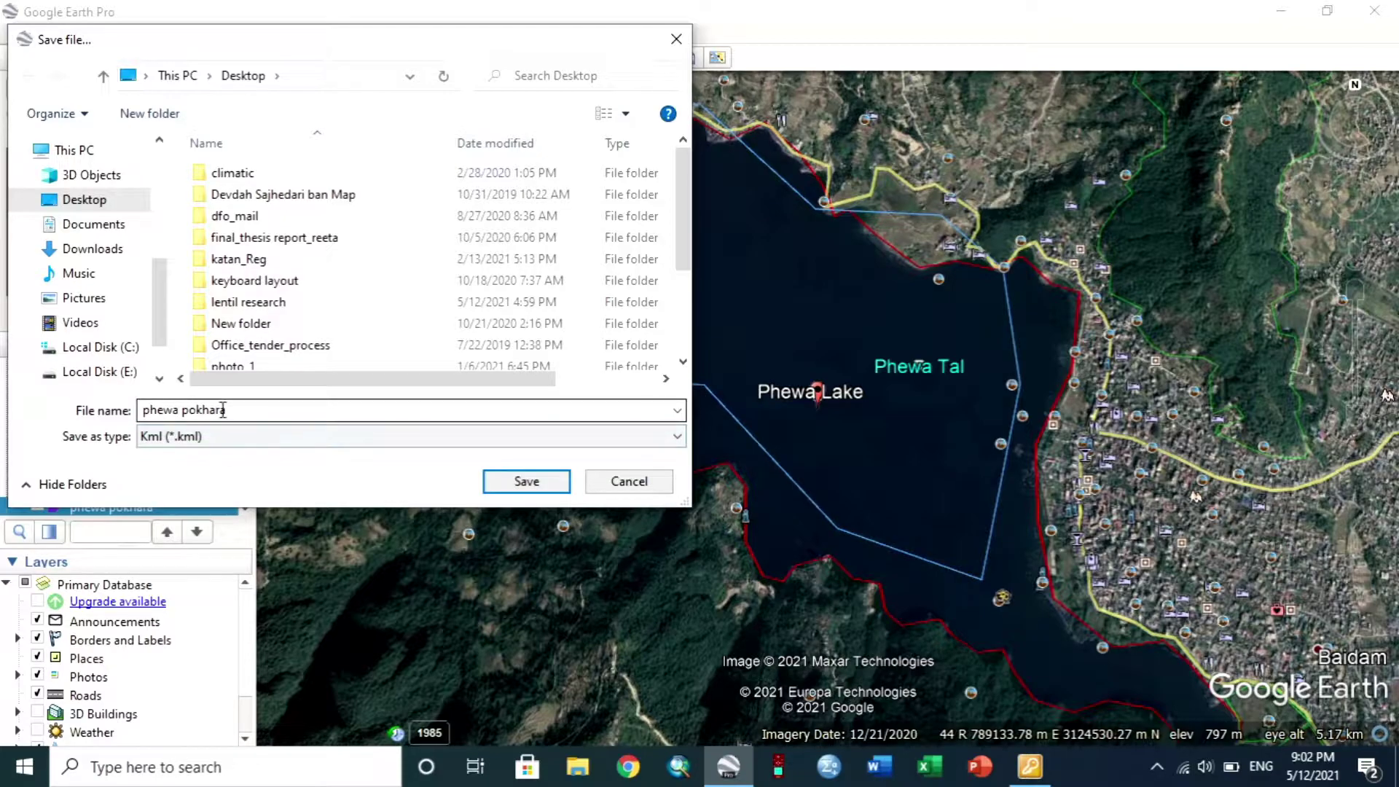
{"action": "left_click", "coordinate": [525, 482]}
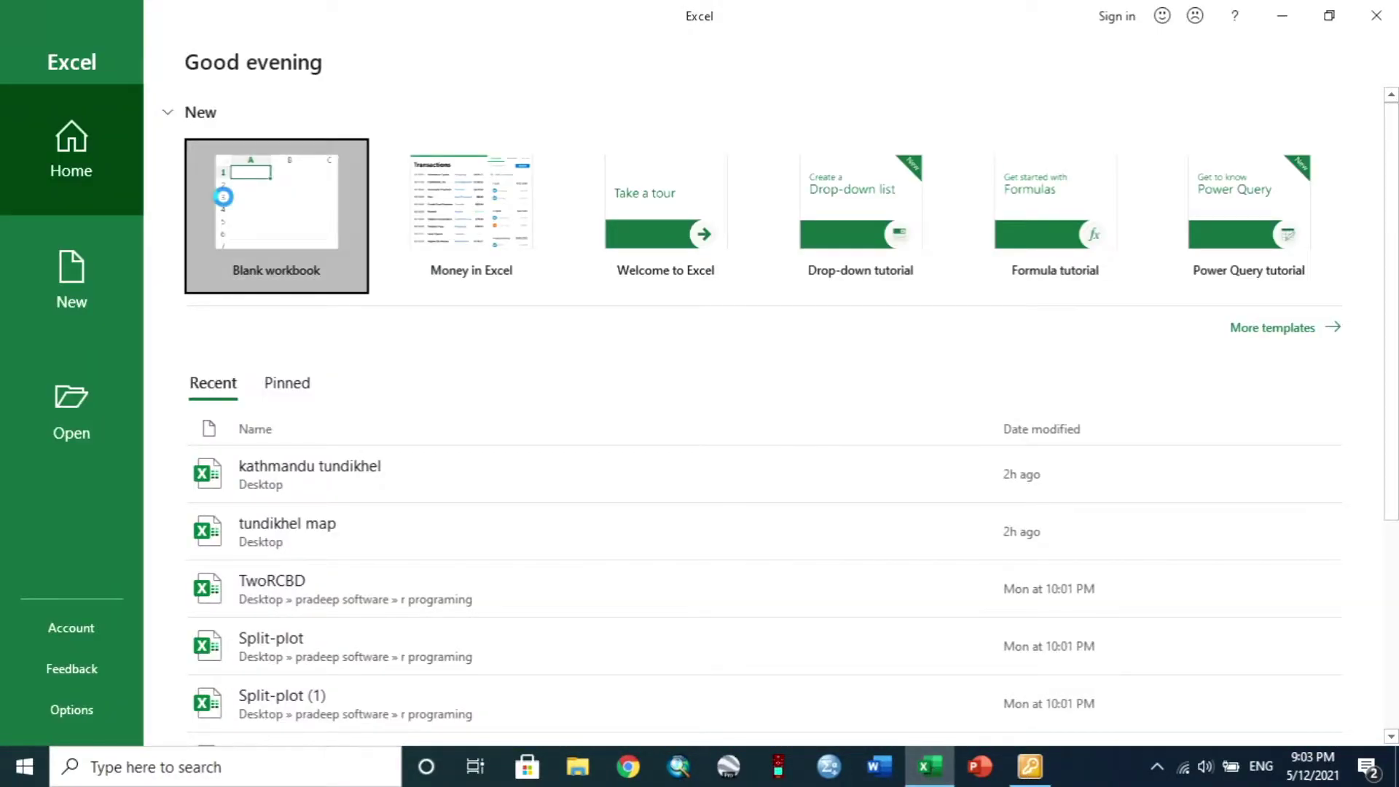
Create a blank workbook in Excel and browse for a file to open, with all file types listed.
{"action": "left_click", "coordinate": [223, 197]}
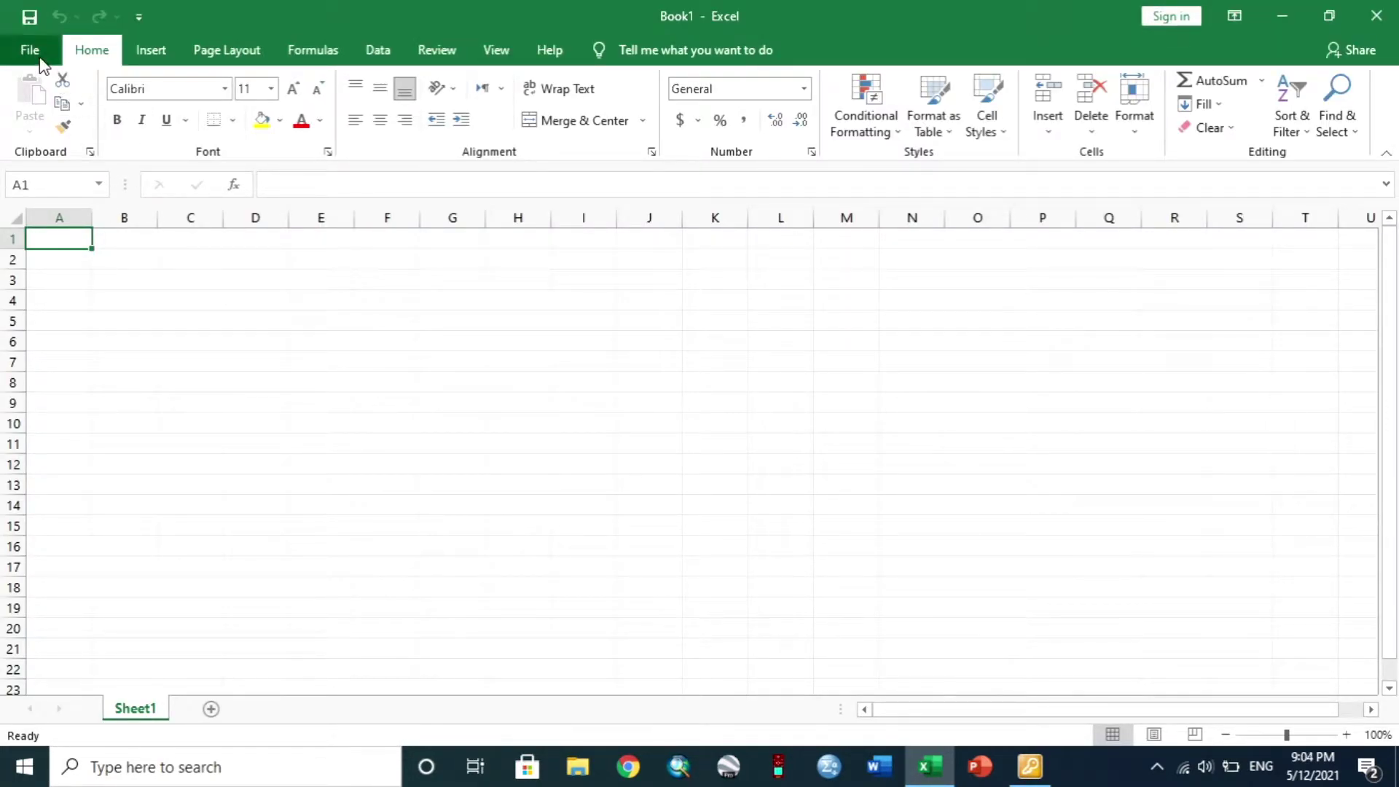
{"action": "left_click", "coordinate": [31, 51]}
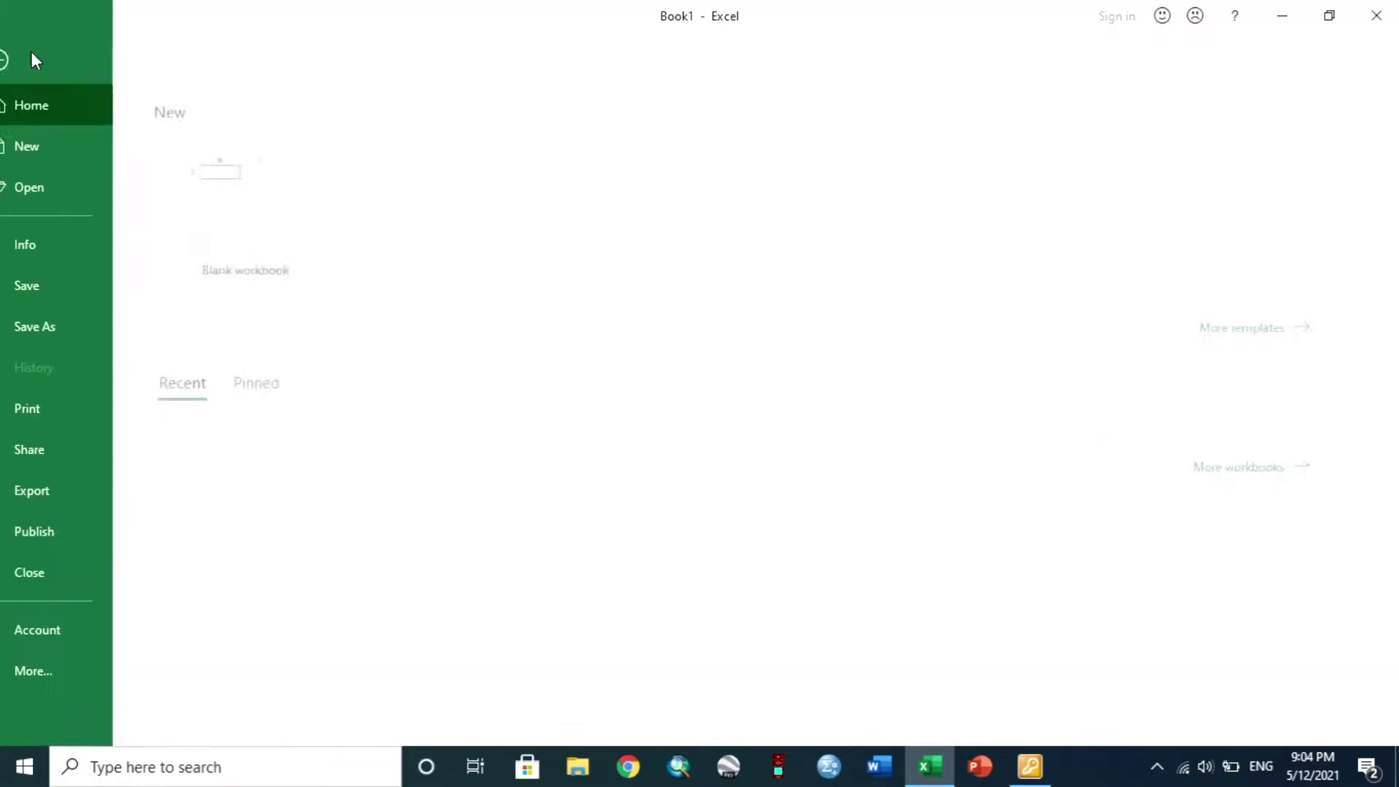
{"action": "left_click", "coordinate": [75, 201]}
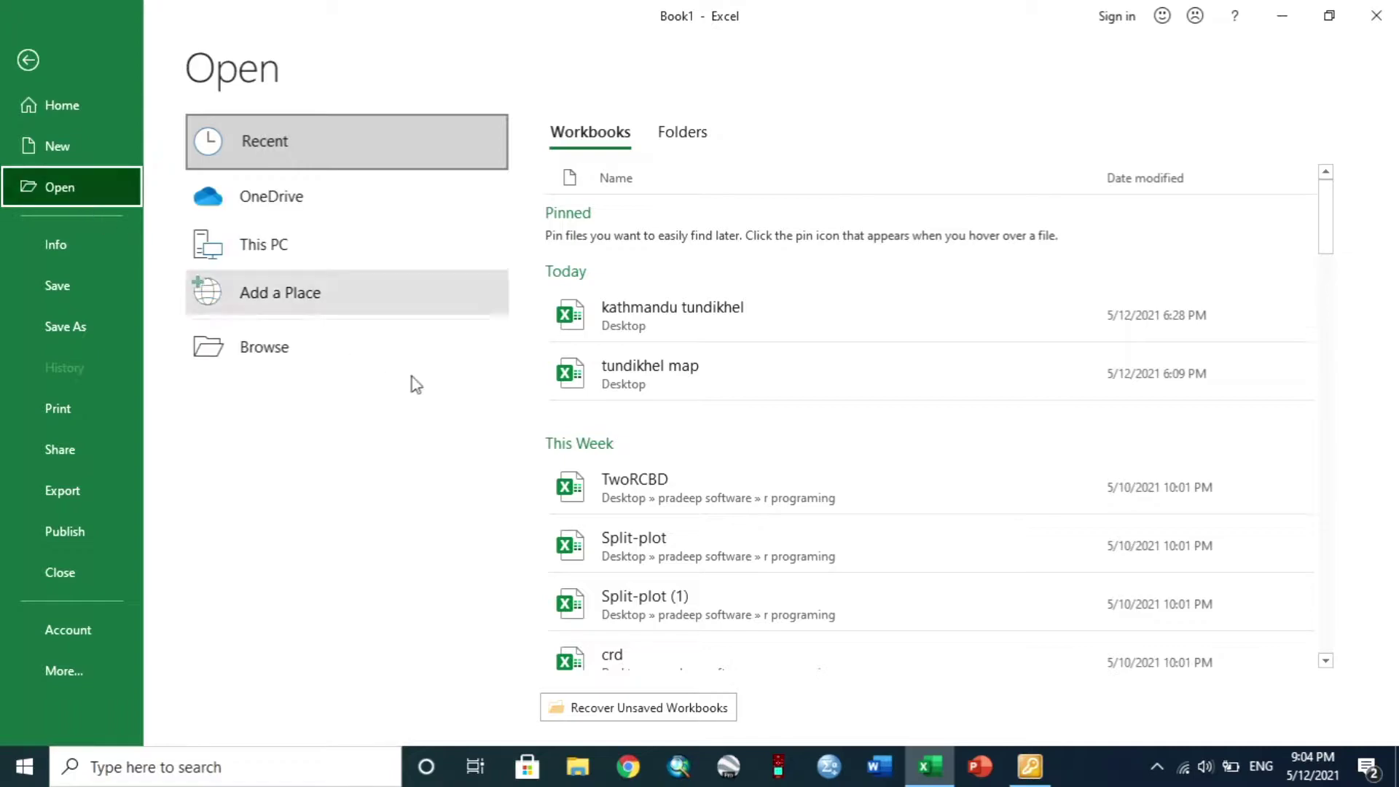
{"action": "left_click", "coordinate": [319, 360]}
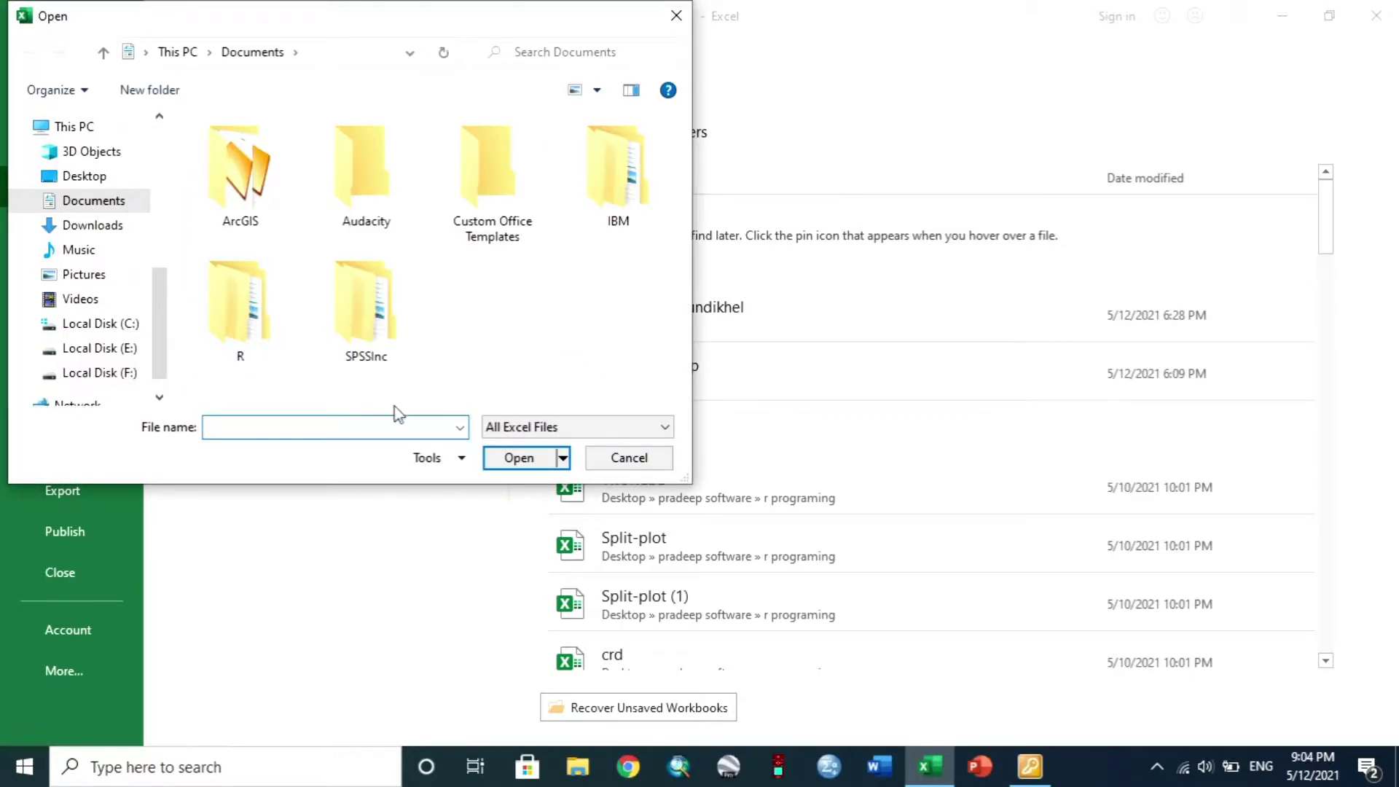
{"action": "left_click", "coordinate": [536, 427]}
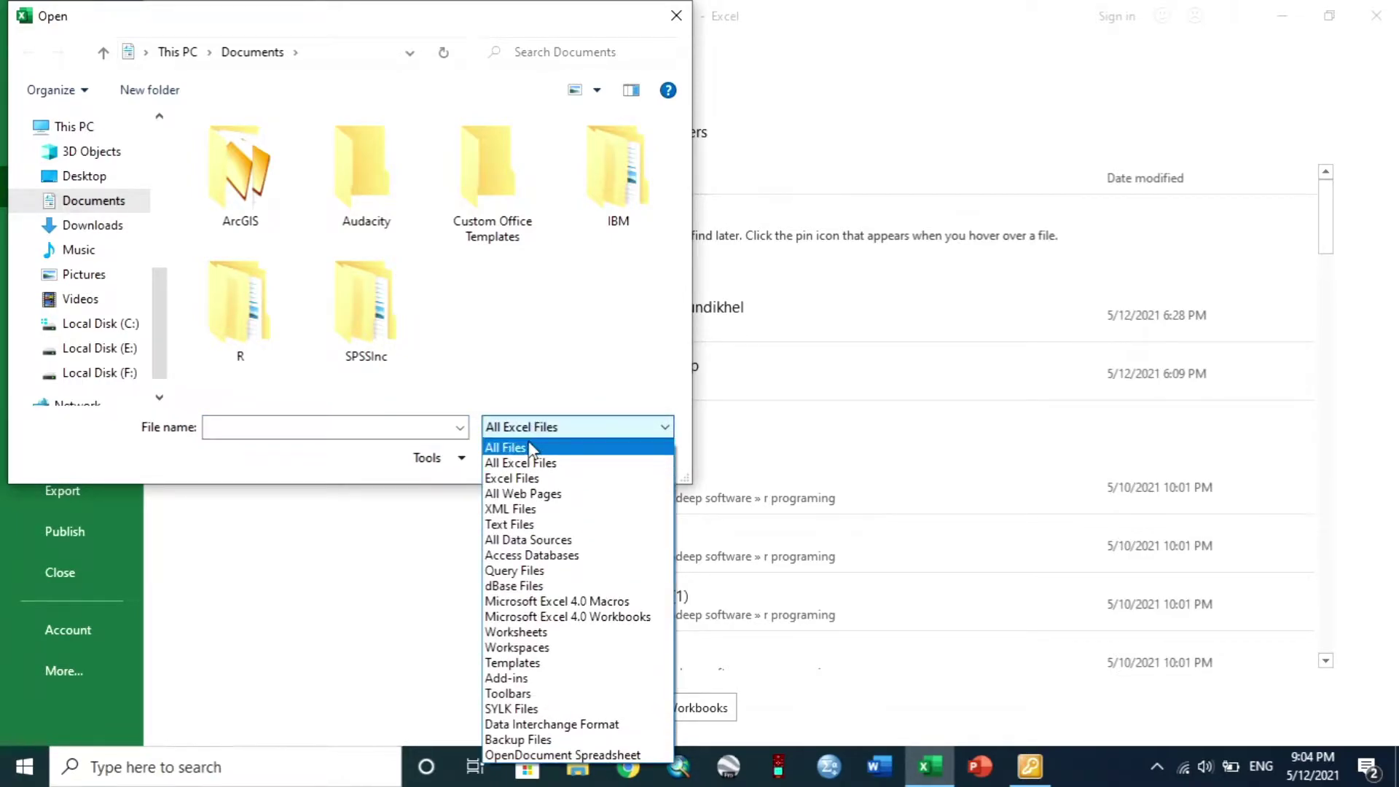
{"action": "left_click", "coordinate": [529, 449]}
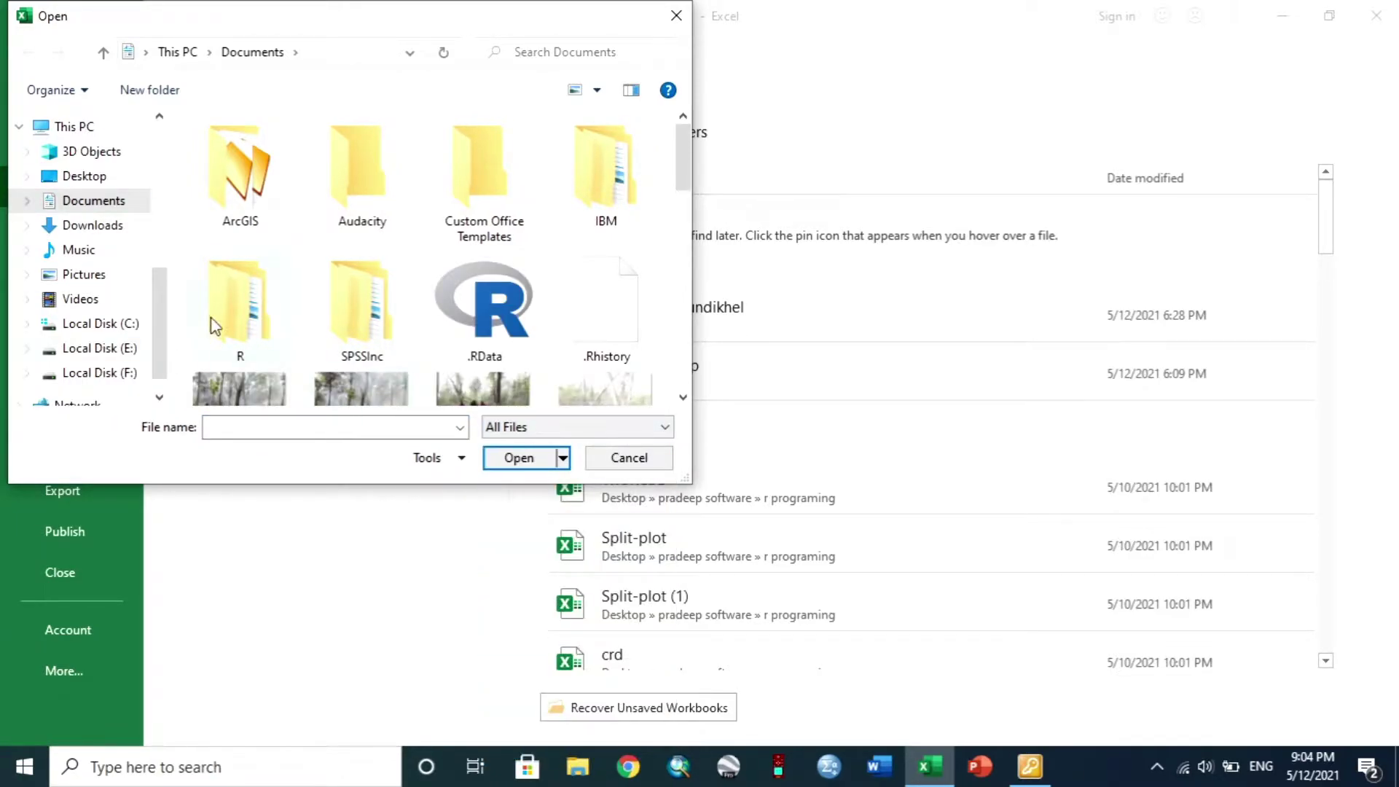
Open the phewa pokhara KML file from the phewa folder on the Desktop as an XML table, accepting a schema based on the source data.
{"action": "left_click", "coordinate": [86, 177]}
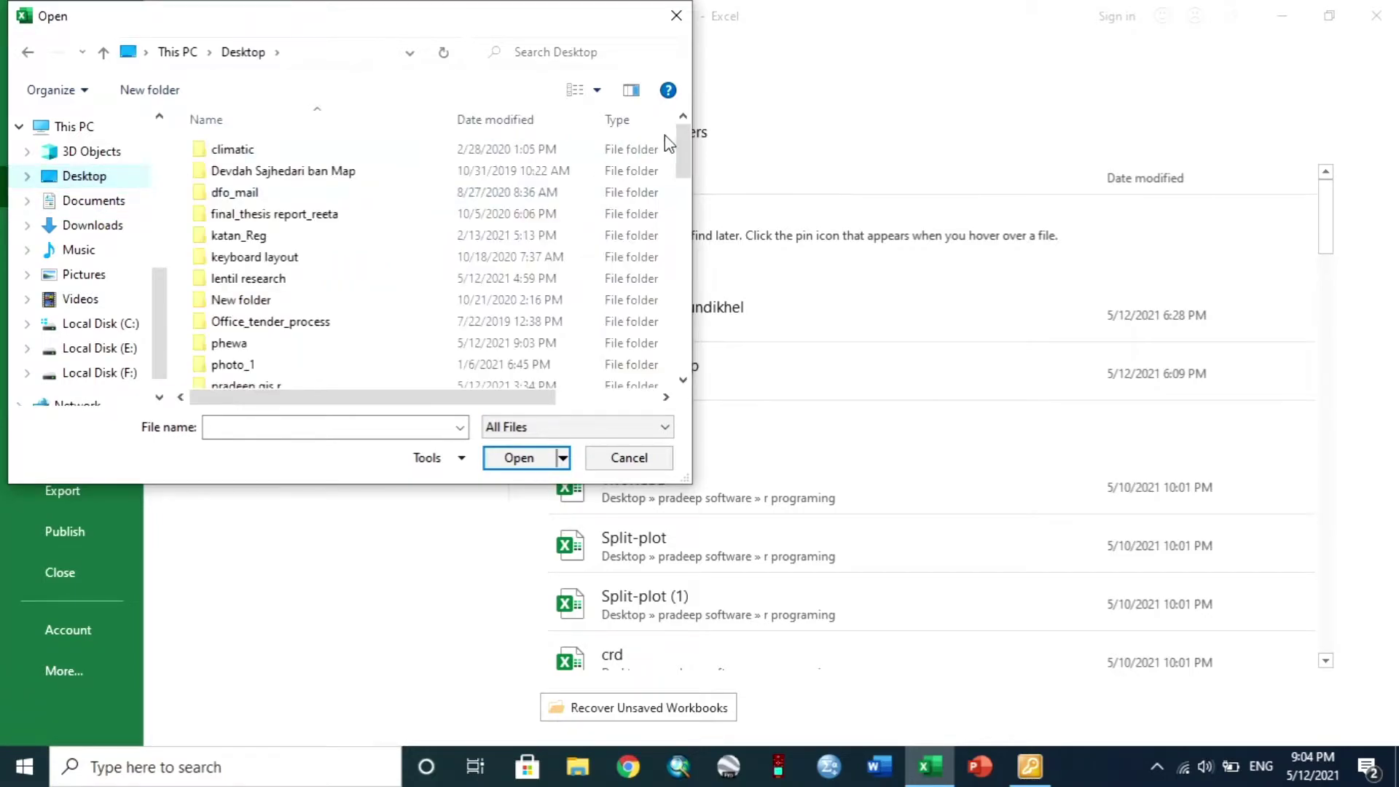
{"action": "scroll", "coordinate": [678, 149], "scroll_direction": "down", "scroll_amount": 1}
{"action": "double_click", "coordinate": [227, 299]}
{"action": "left_click", "coordinate": [222, 153]}
{"action": "left_click", "coordinate": [510, 461]}
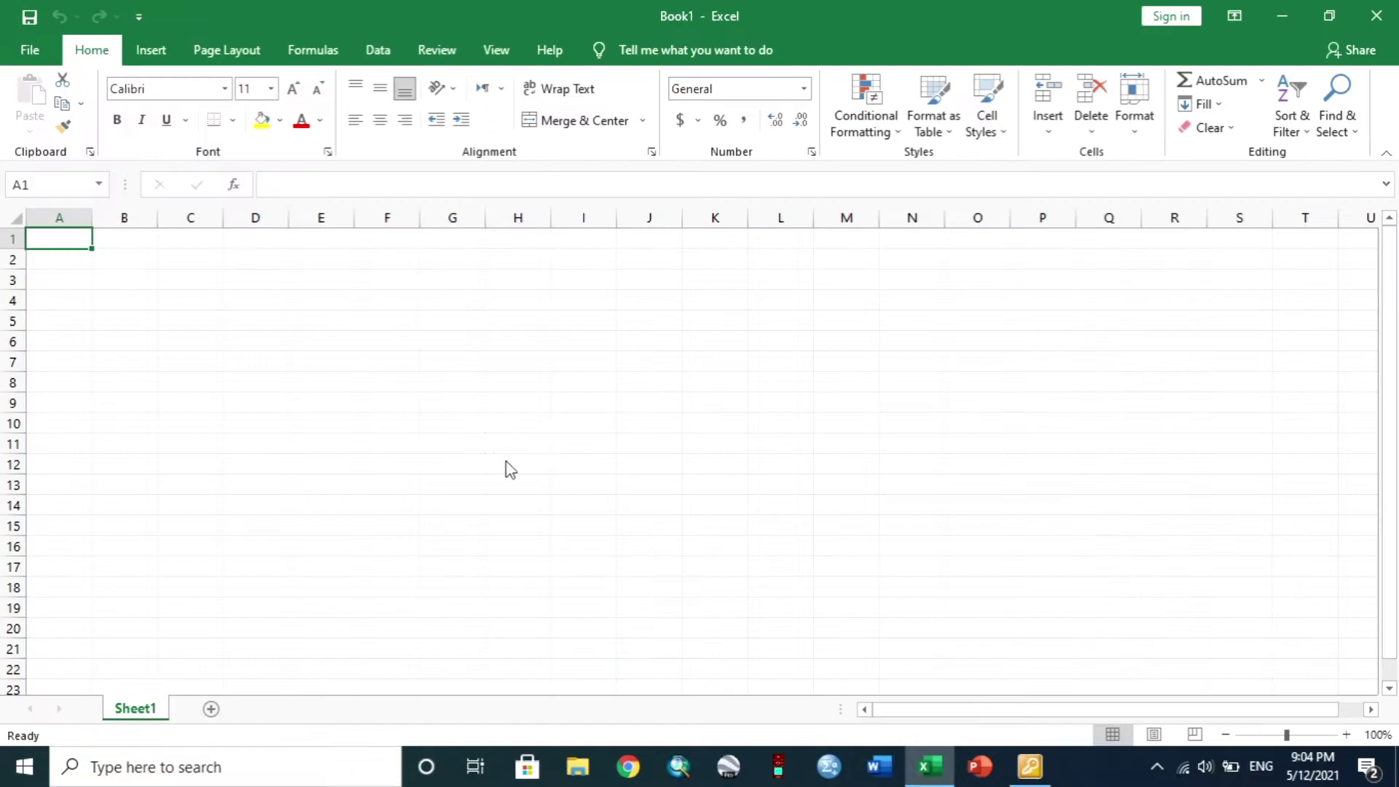
{"action": "left_click", "coordinate": [620, 444]}
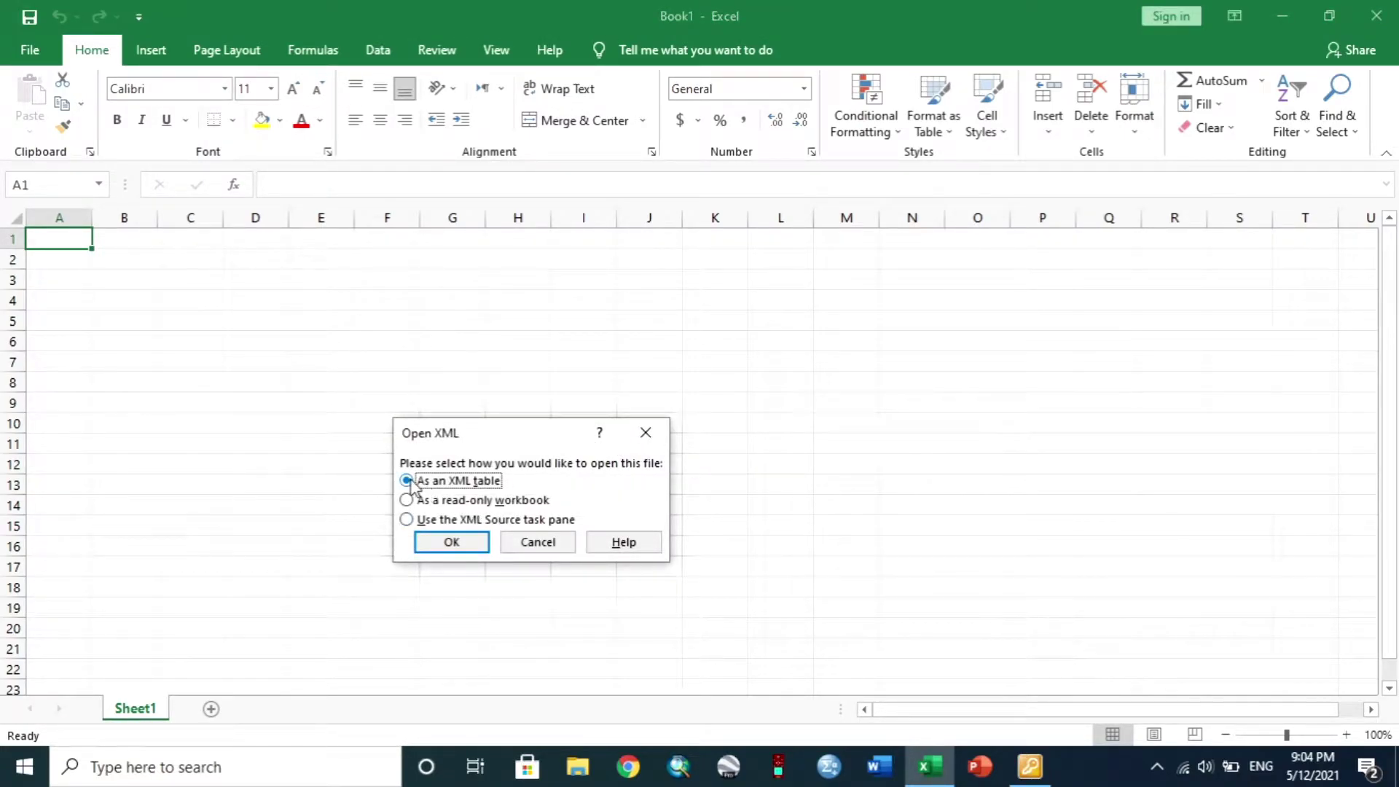
{"action": "left_click", "coordinate": [451, 542]}
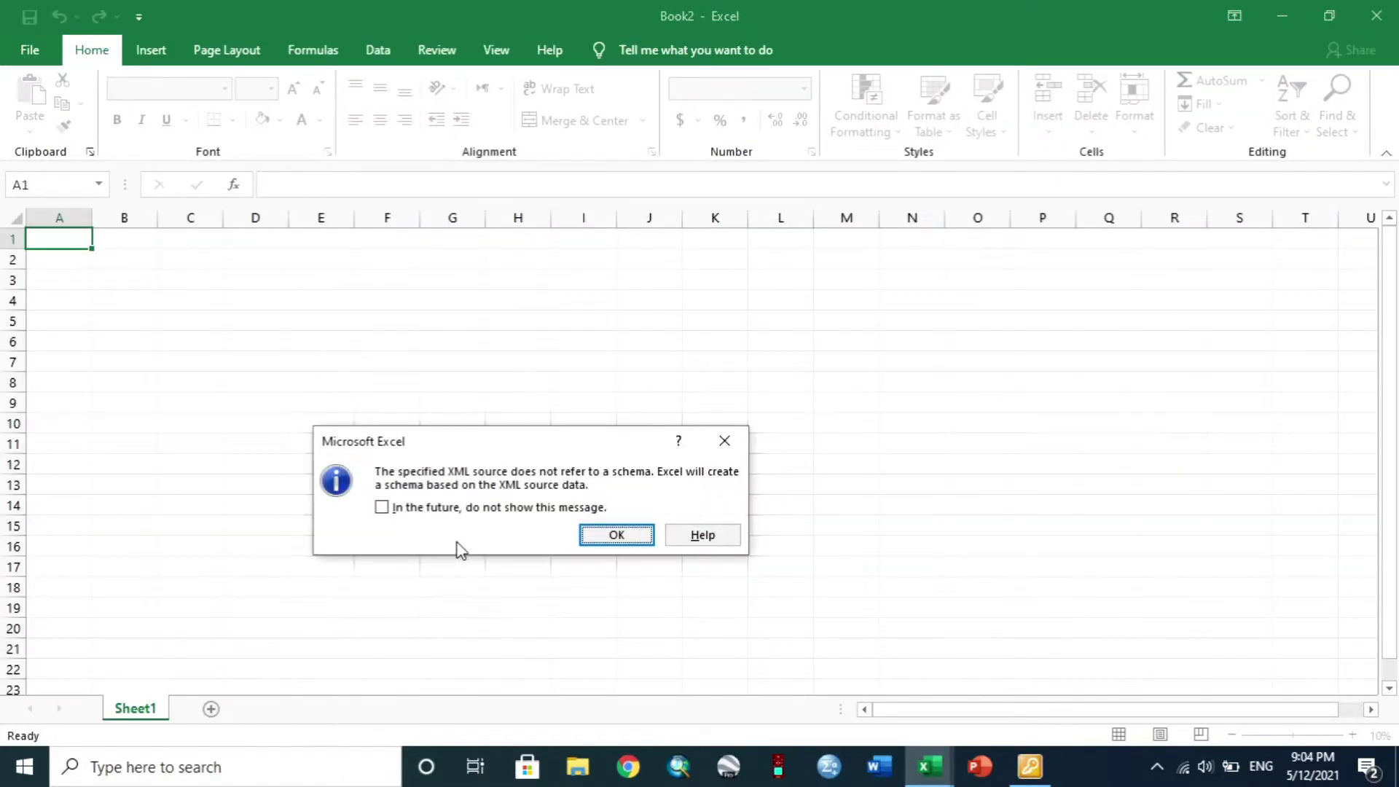
{"action": "left_click", "coordinate": [616, 536]}
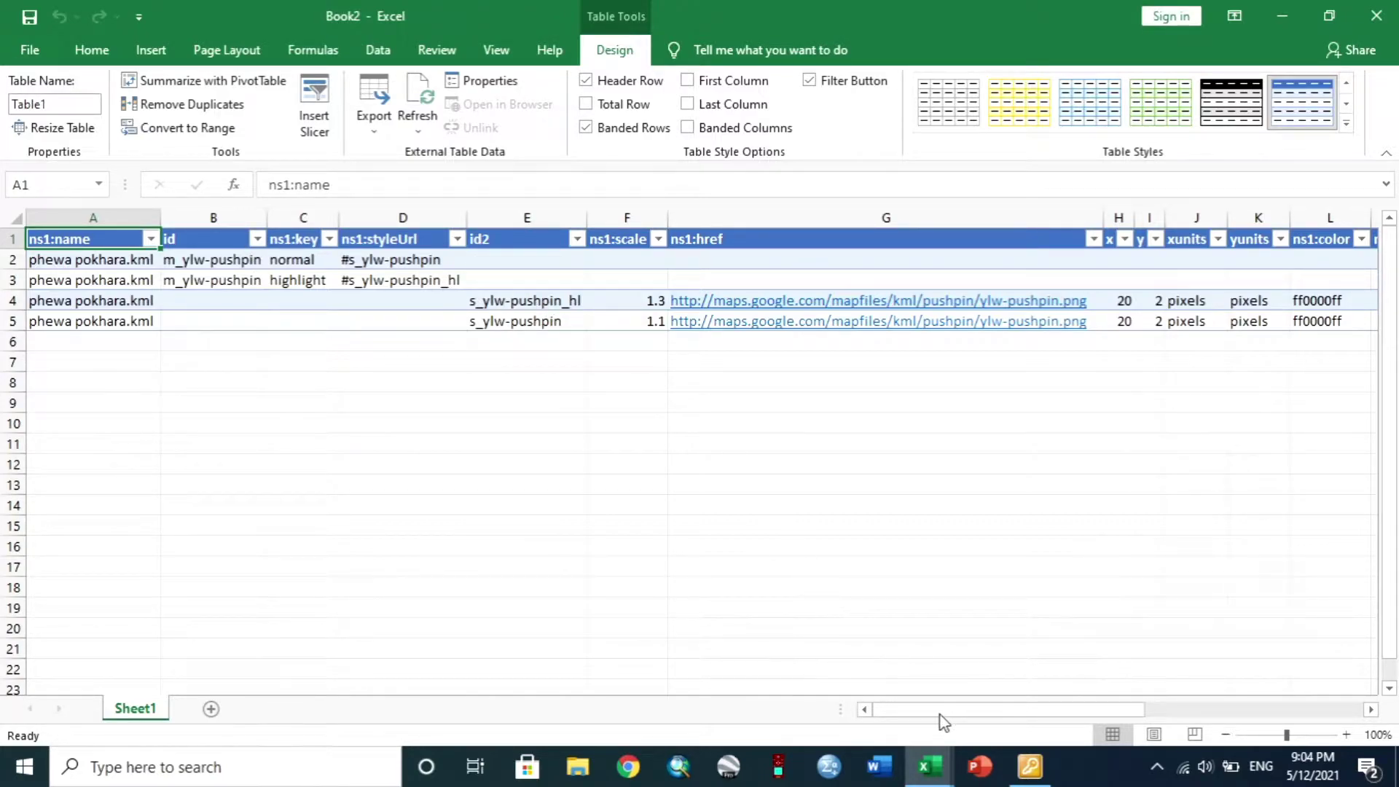
Copy the ns1:coordinates value in cell R2 into cell A1 of a new worksheet.
{"action": "left_click_drag", "start_coordinate": [944, 721], "coordinate": [1184, 729]}
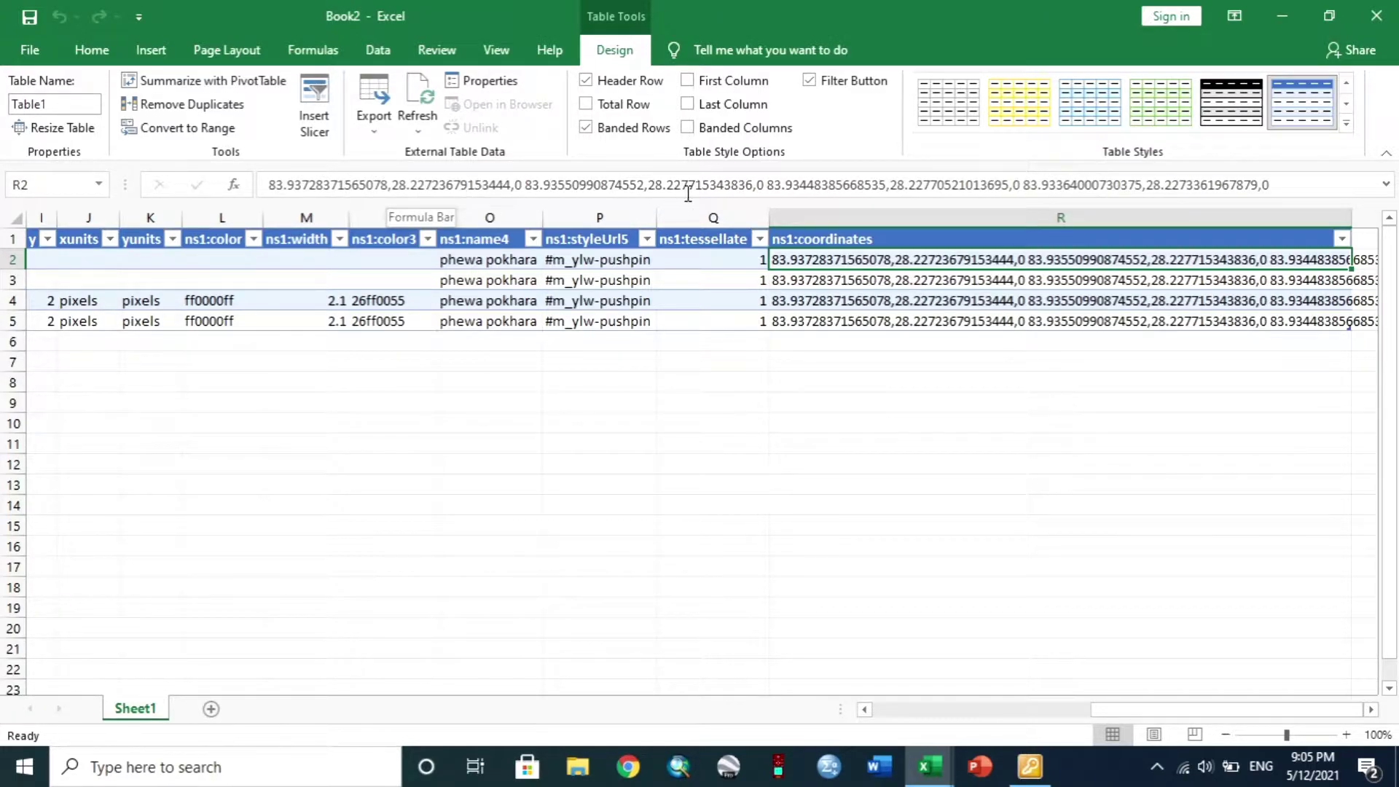
{"action": "right_click", "coordinate": [812, 261]}
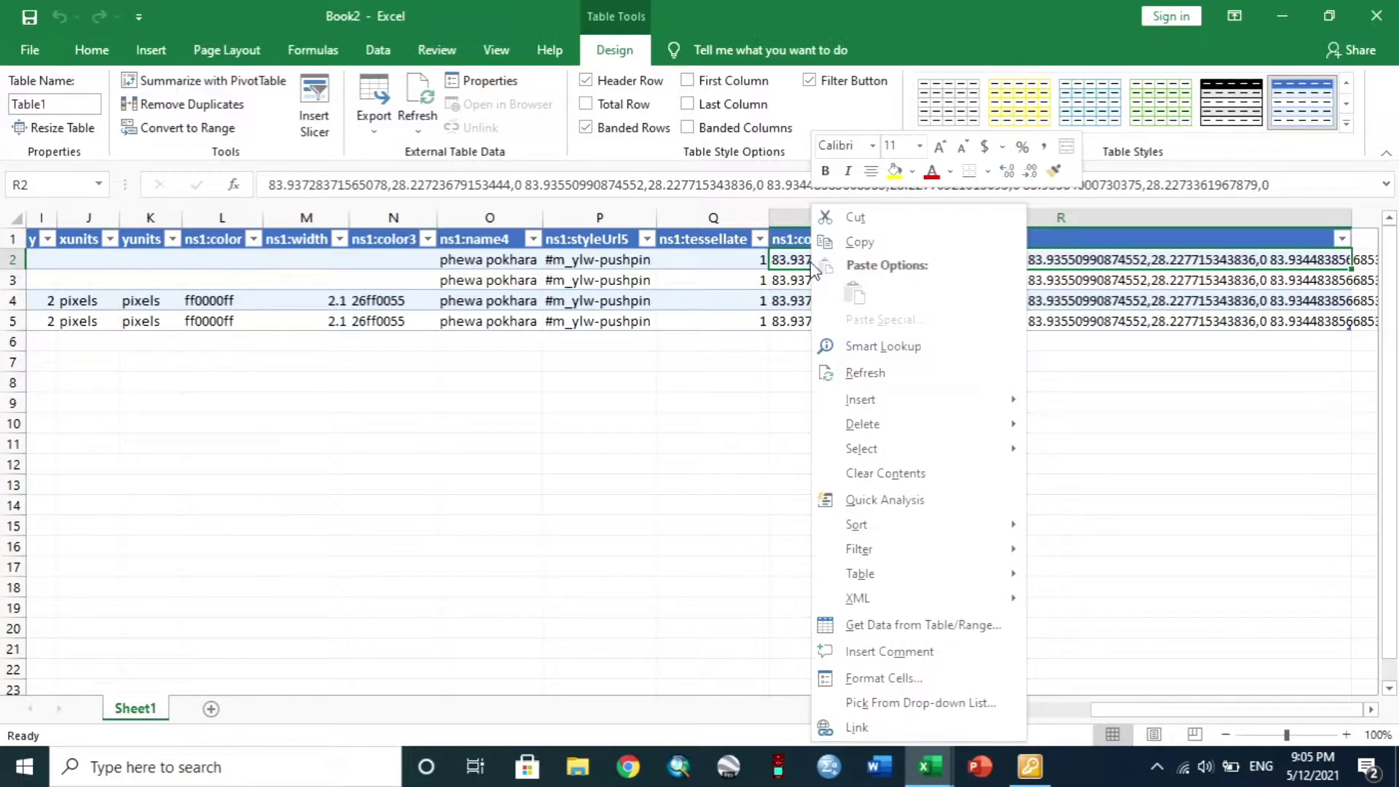
{"action": "left_click", "coordinate": [859, 242]}
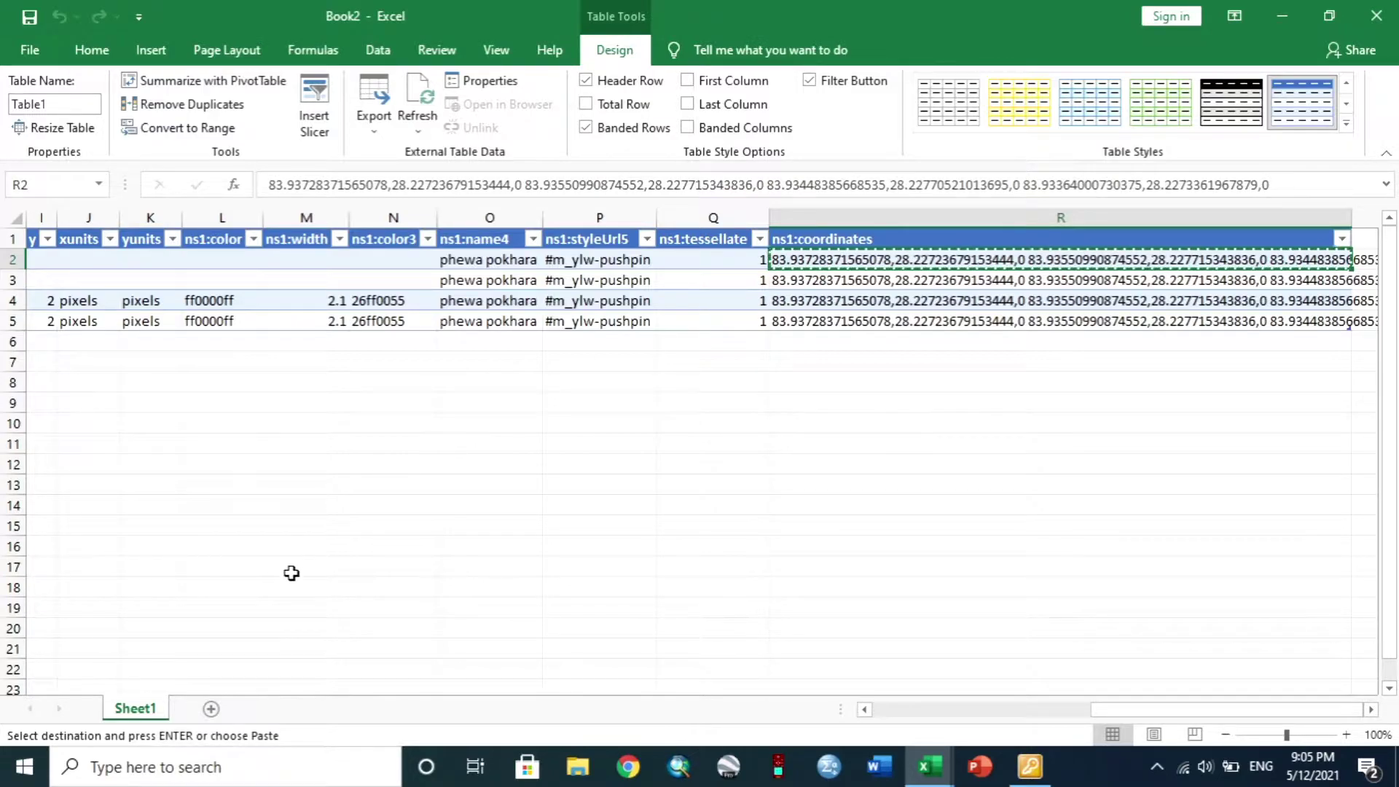
{"action": "left_click", "coordinate": [211, 708]}
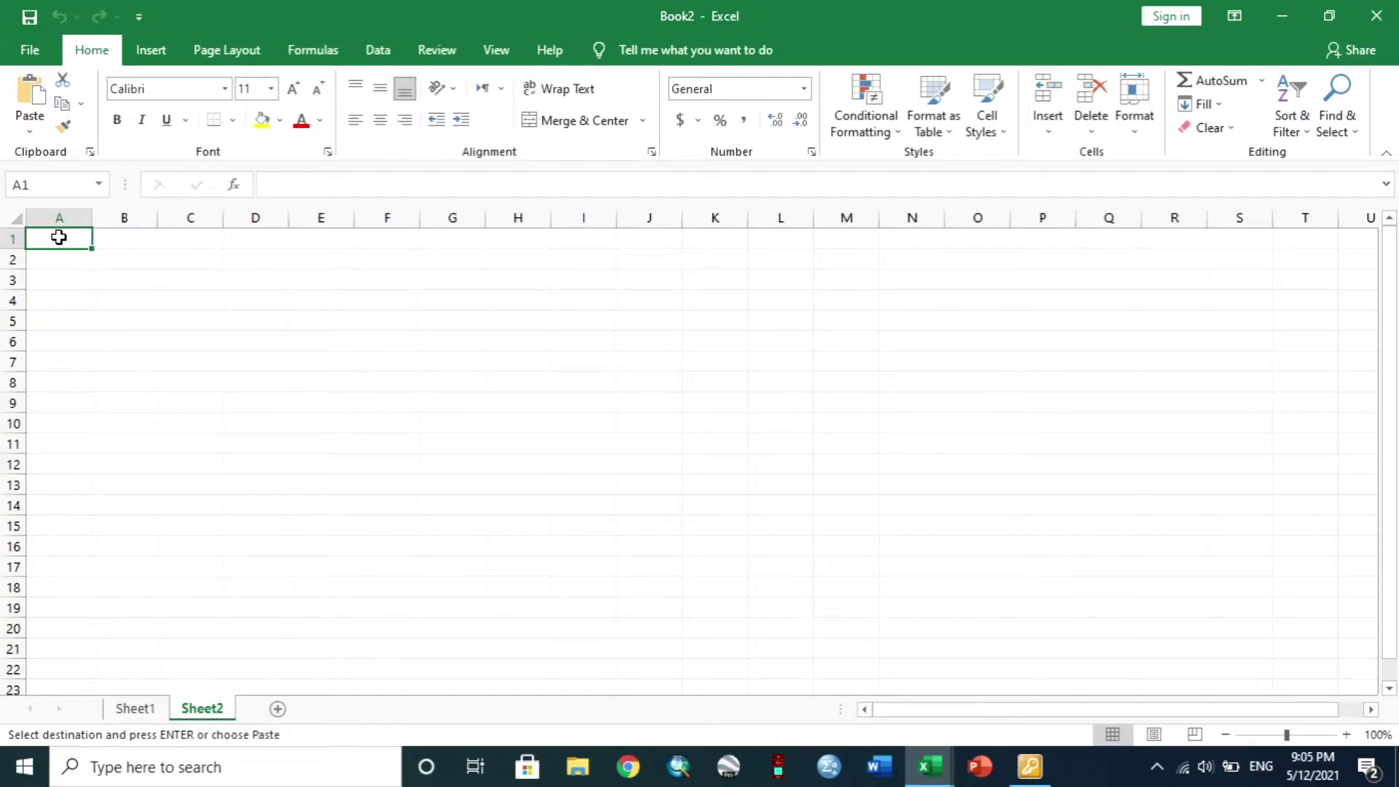
{"action": "key", "text": "ctrl+v"}
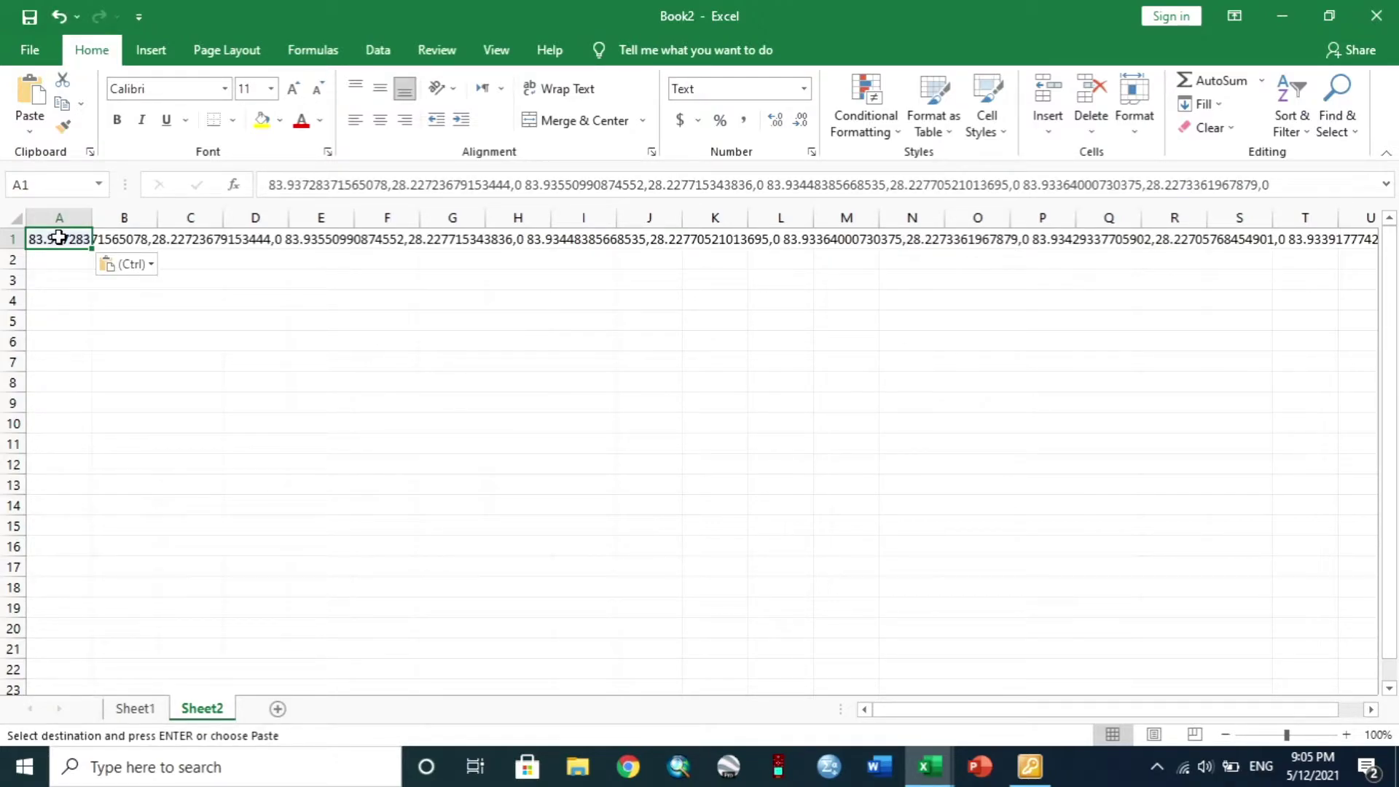
Split the coordinate text in A1 with Text to Columns as delimited data, using tab and comma delimiters and the General format.
{"action": "left_click", "coordinate": [378, 49]}
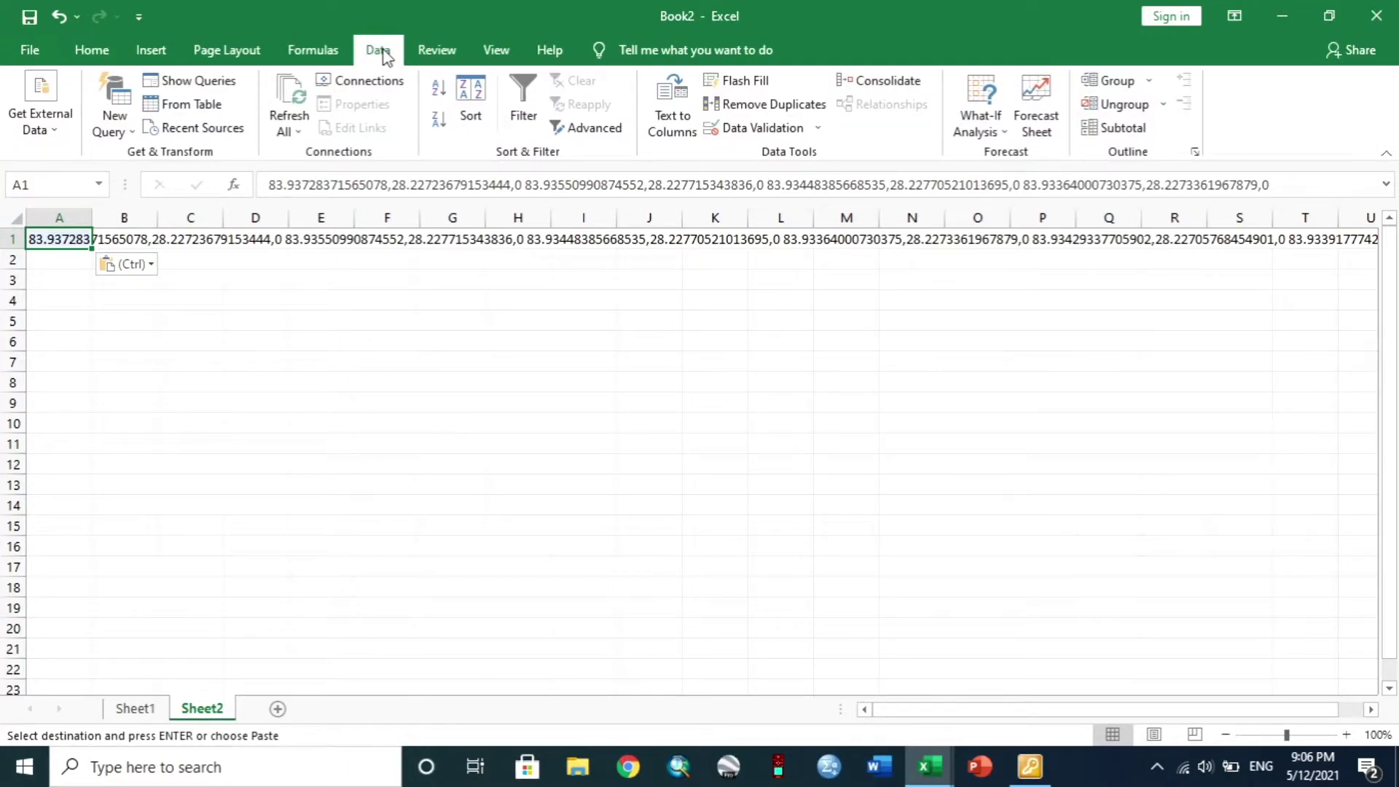
{"action": "left_click", "coordinate": [675, 116]}
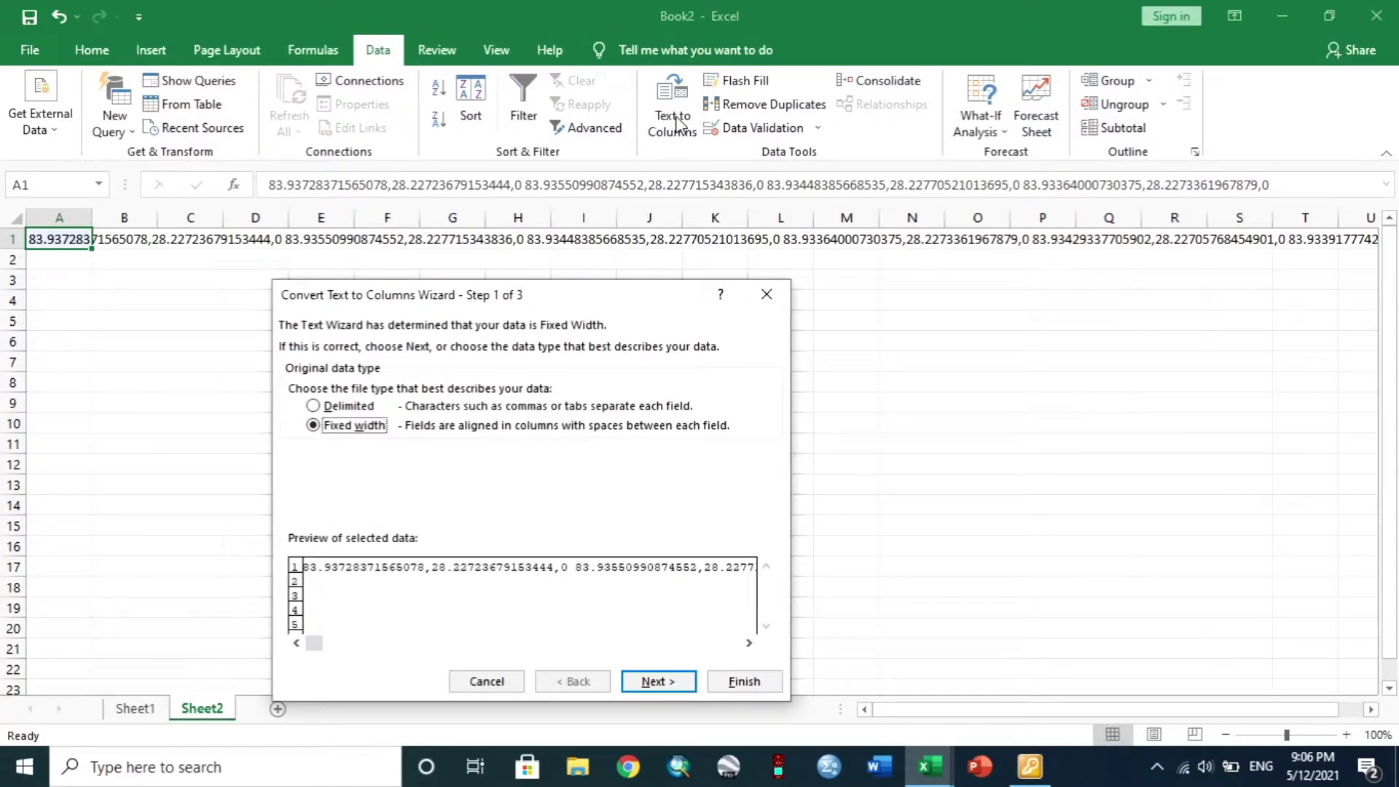
{"action": "left_click", "coordinate": [313, 406]}
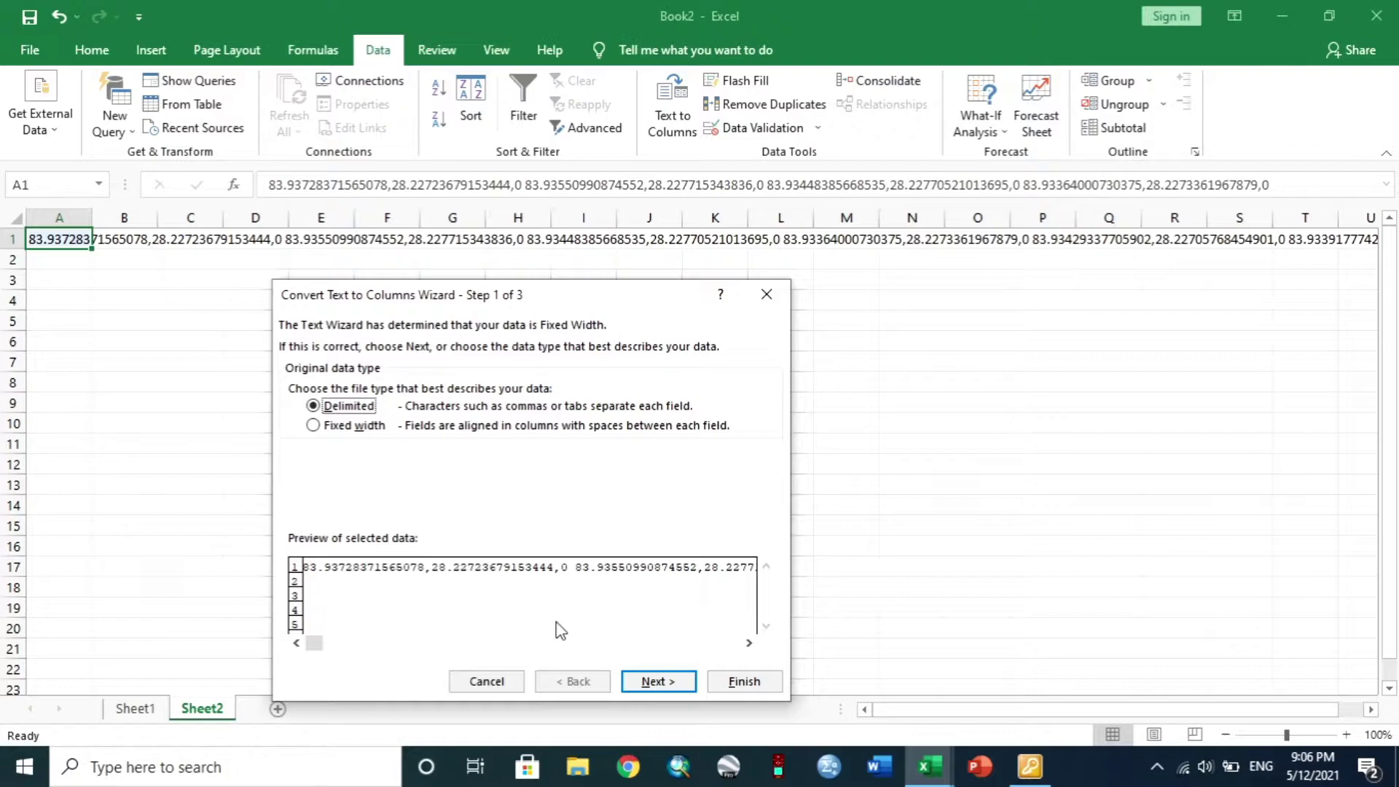
{"action": "left_click", "coordinate": [651, 681]}
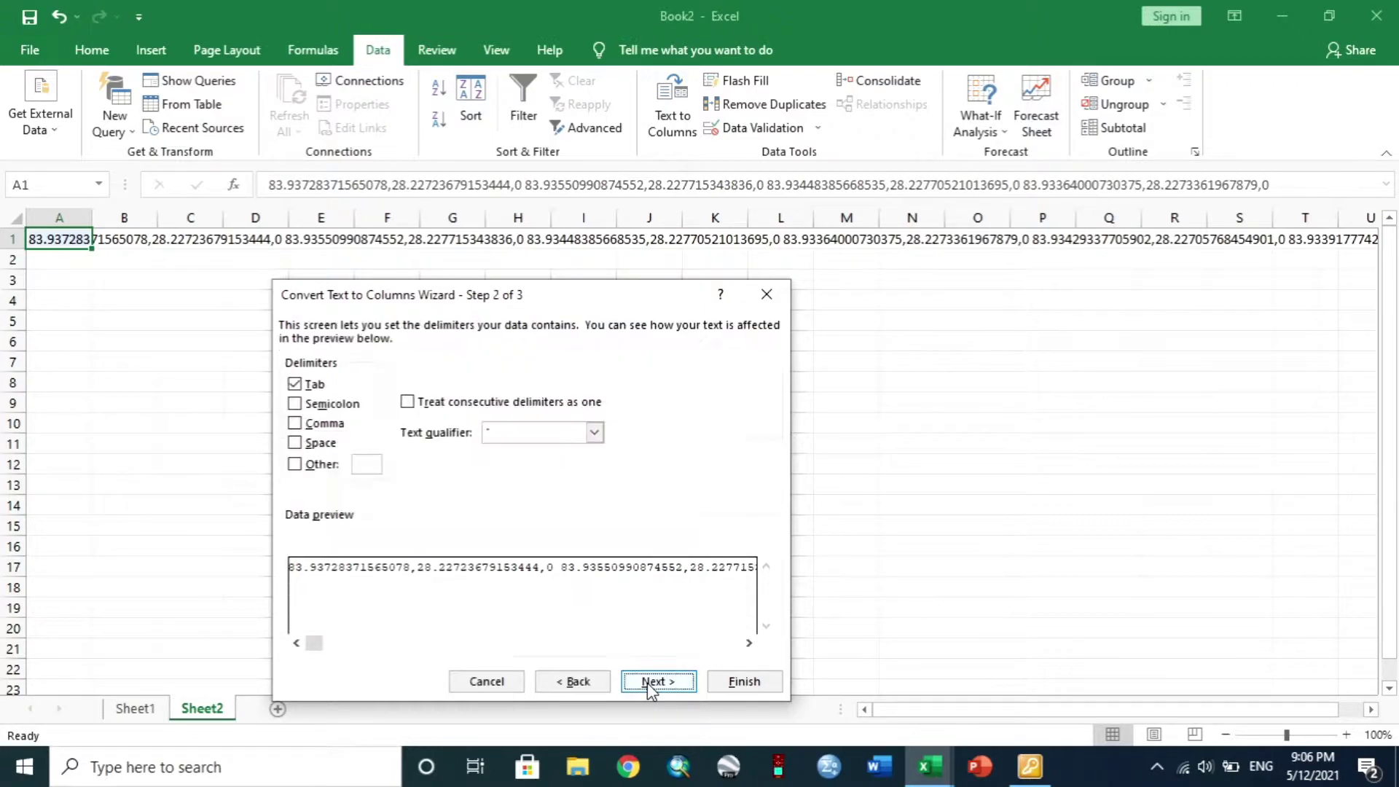
{"action": "left_click", "coordinate": [295, 423]}
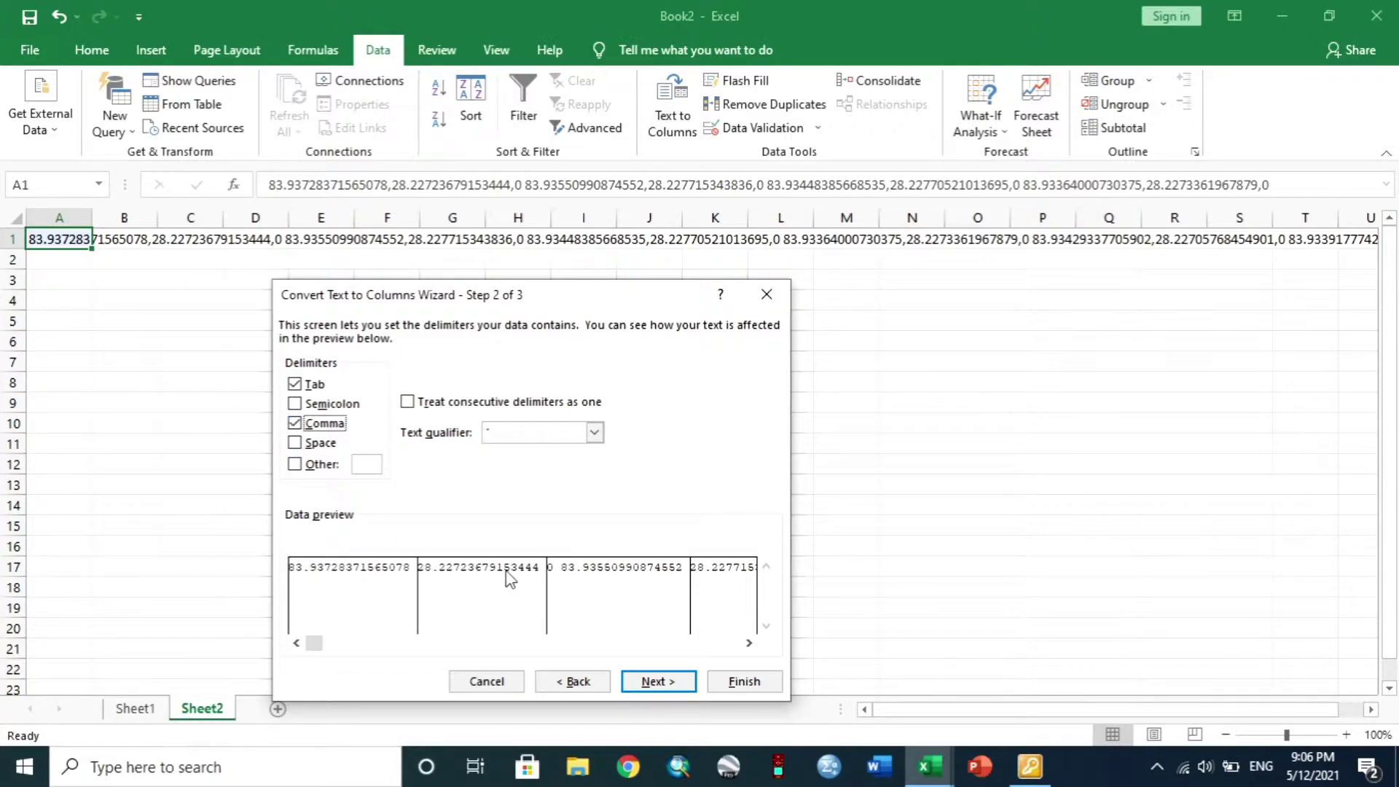
{"action": "left_click", "coordinate": [653, 681]}
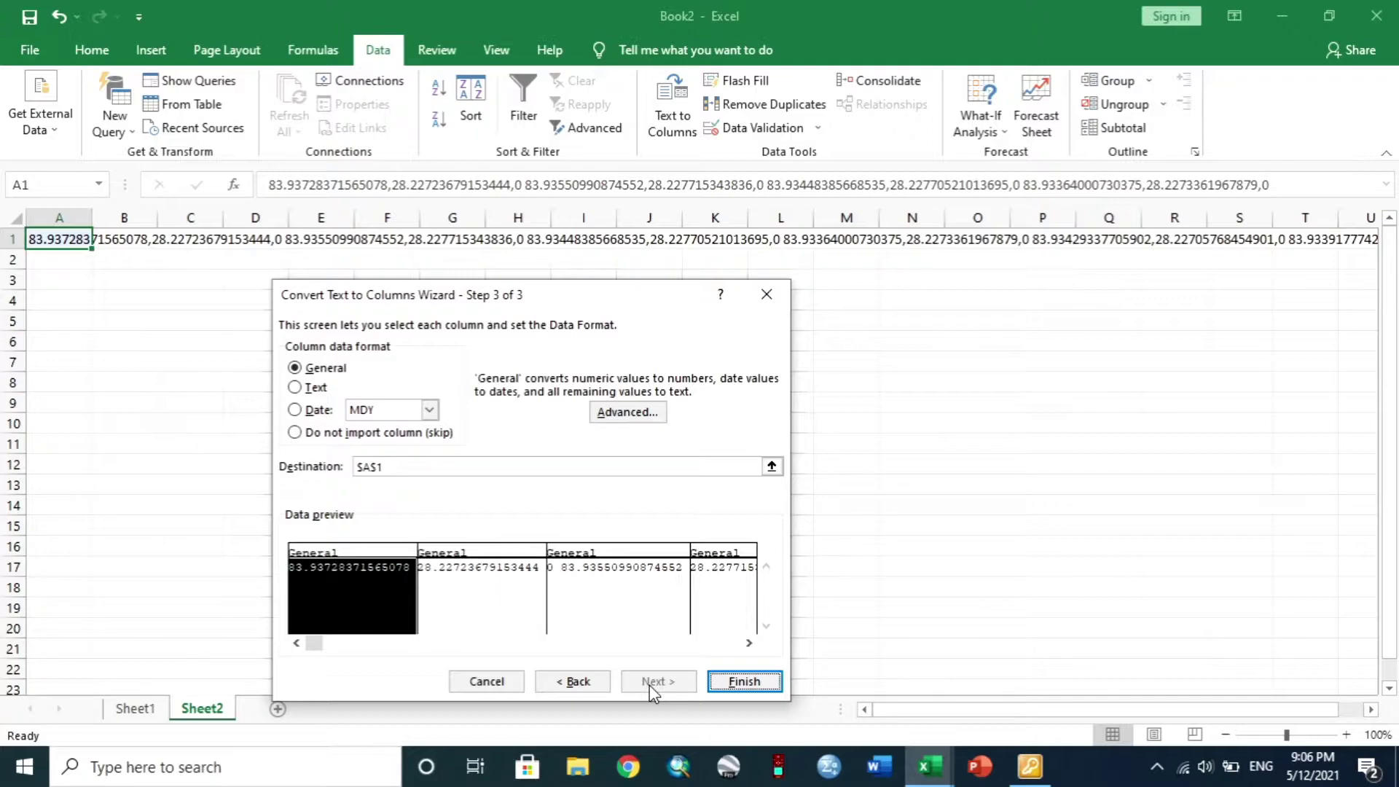
{"action": "left_click", "coordinate": [739, 684]}
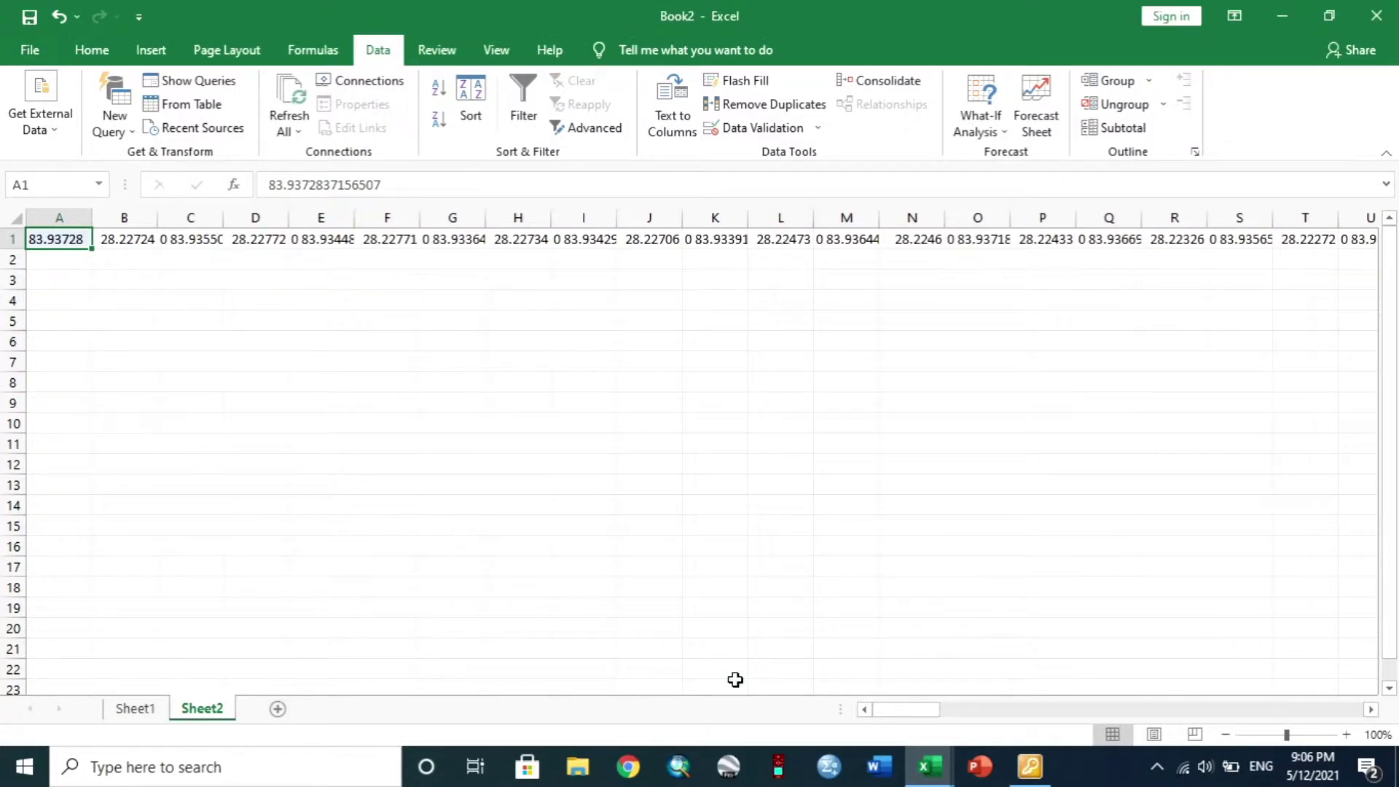
Copy the whole of row 1 and paste it transposed into a new worksheet starting at cell A2.
{"action": "left_click", "coordinate": [6, 239]}
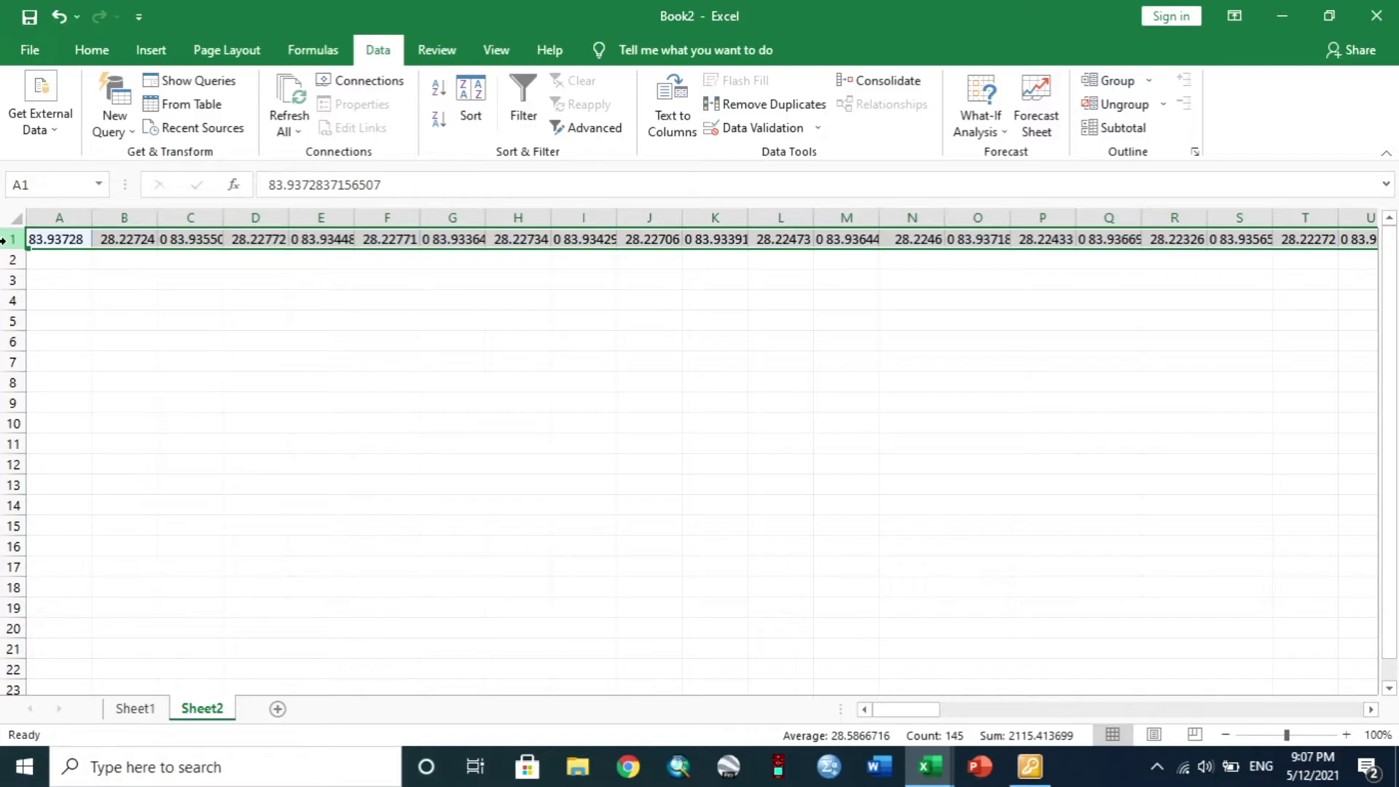
{"action": "key", "text": "ctrl+c"}
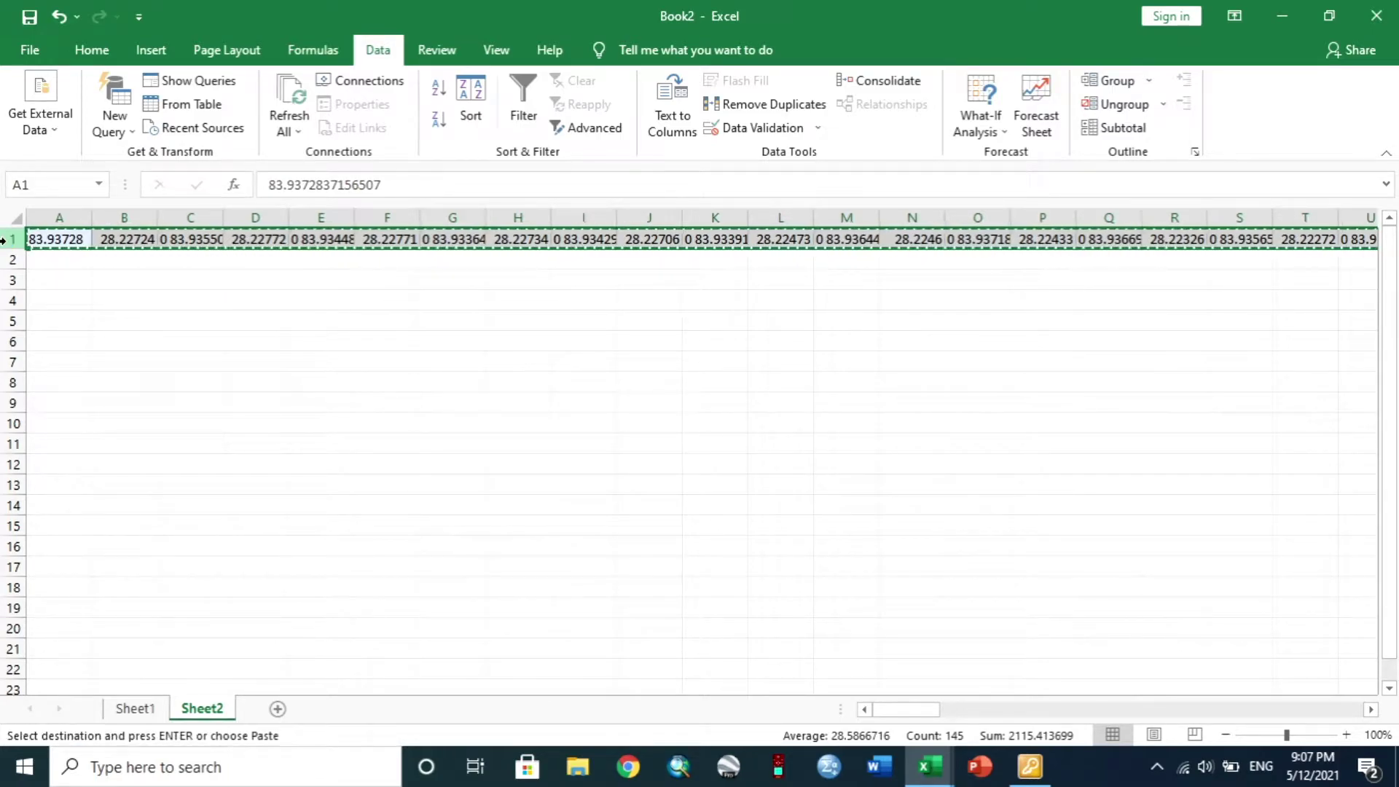
{"action": "left_click", "coordinate": [277, 708]}
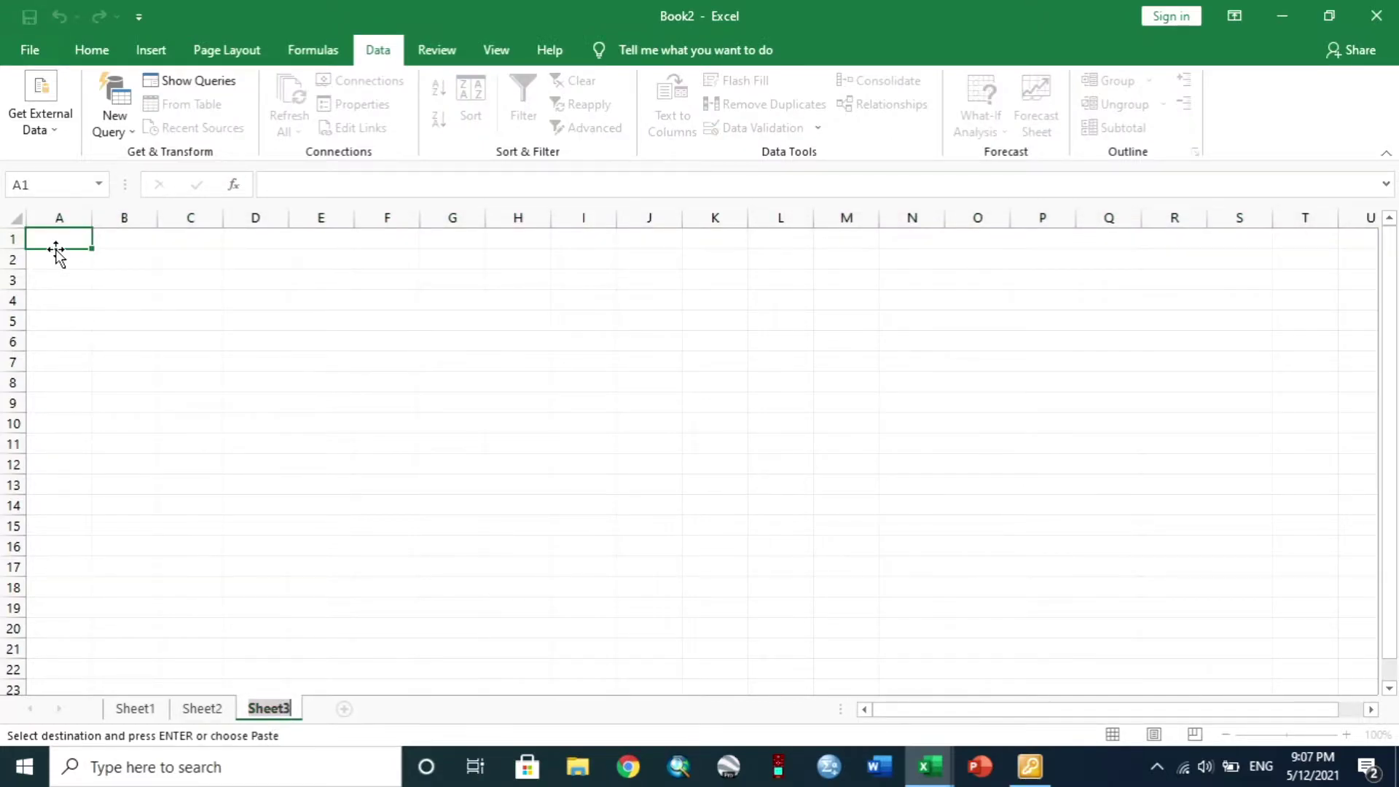
{"action": "left_click", "coordinate": [52, 260]}
{"action": "key", "text": "ctrl+v"}
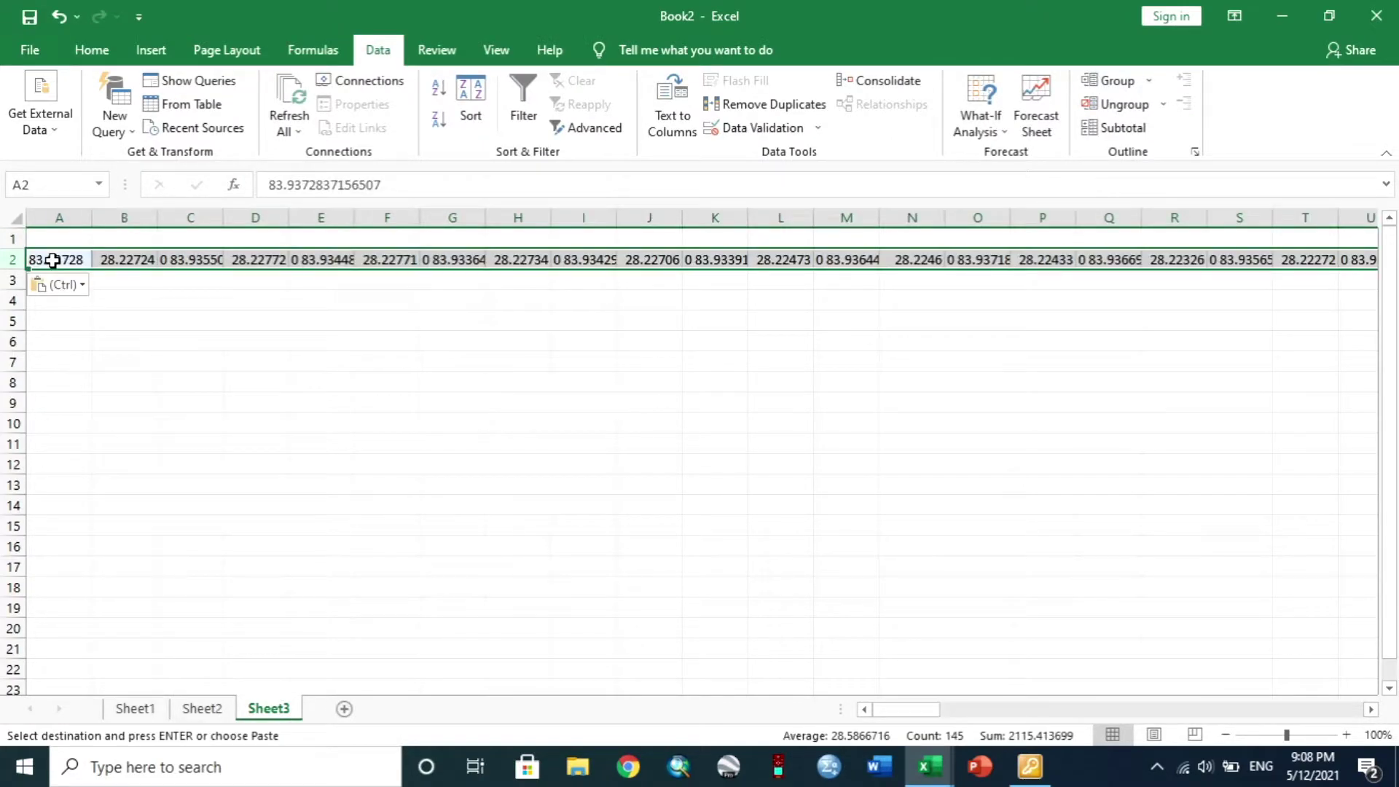
{"action": "left_click", "coordinate": [83, 285]}
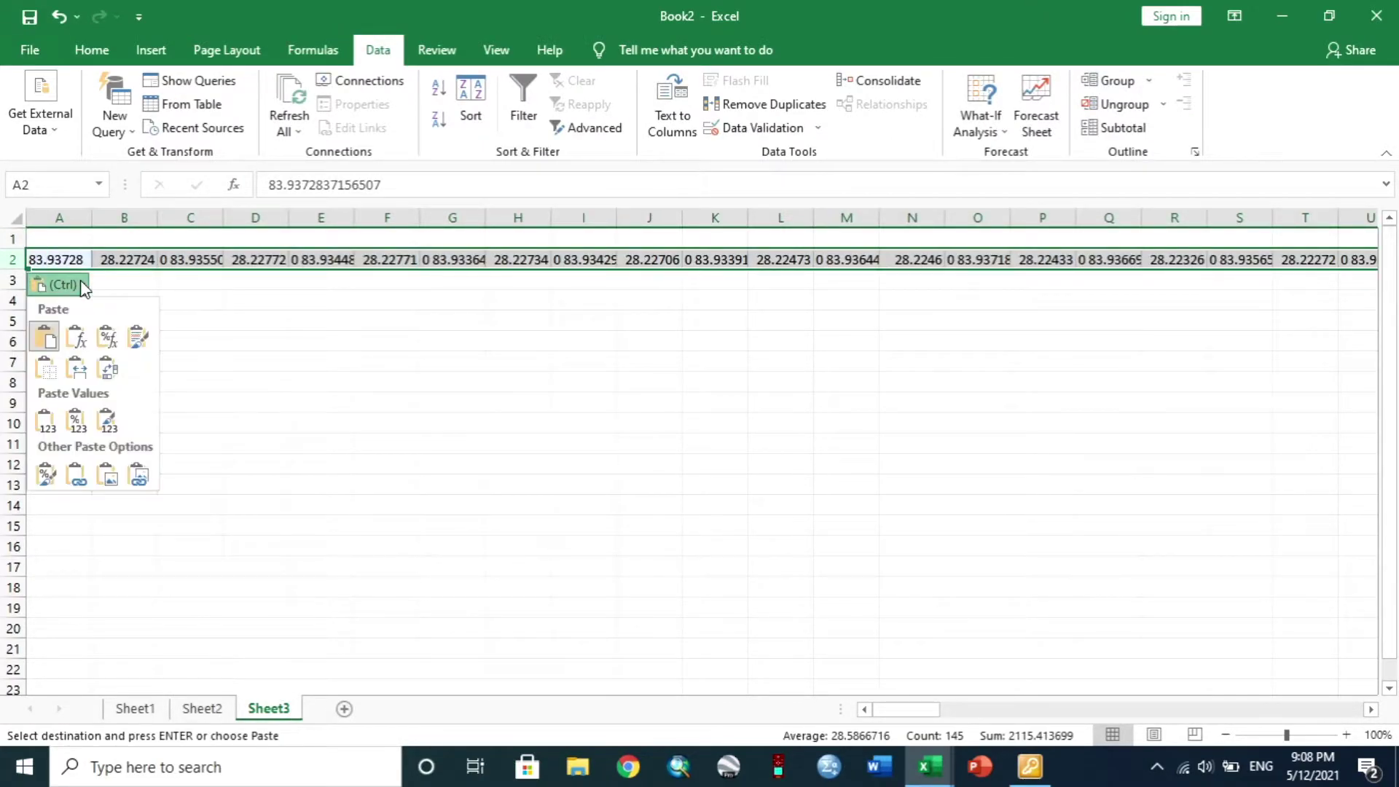
{"action": "left_click", "coordinate": [106, 367]}
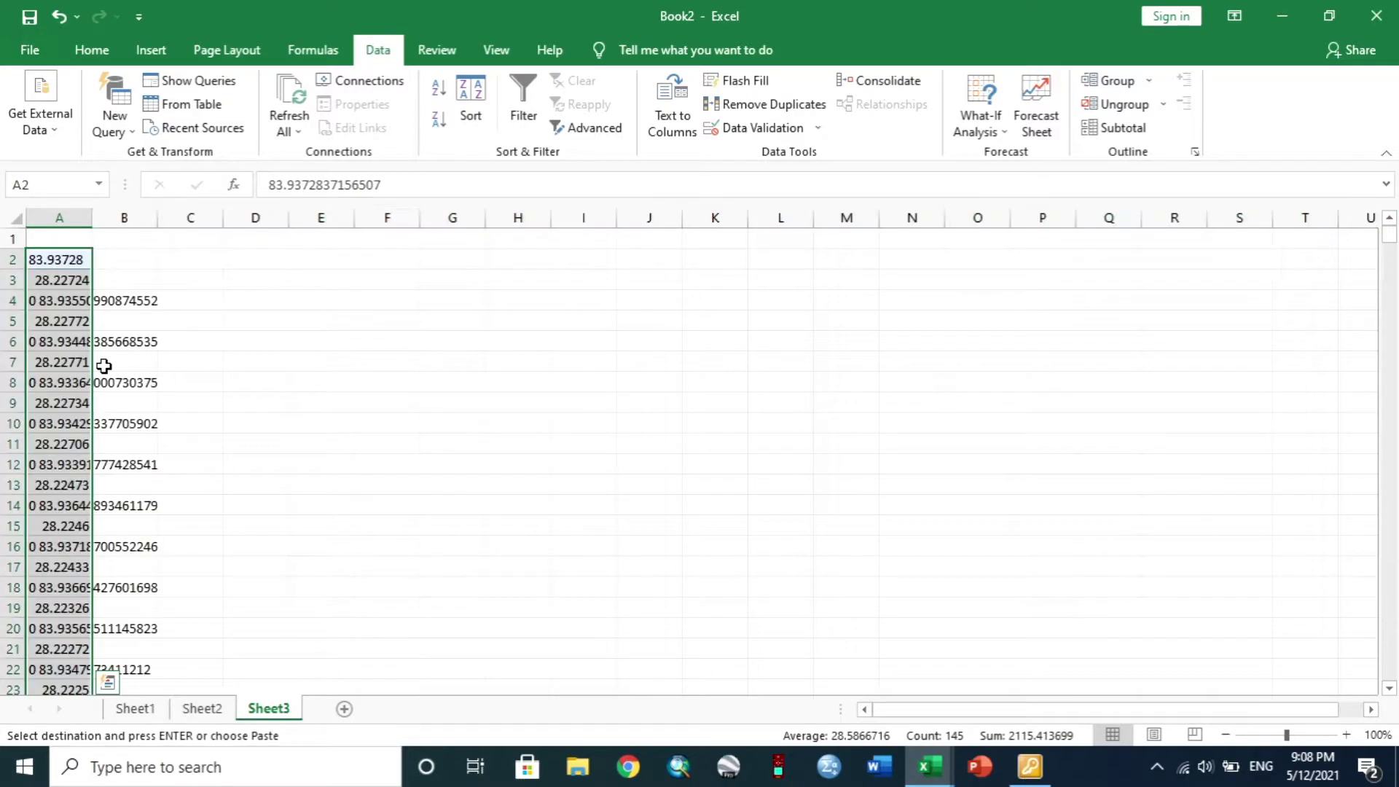
{"action": "left_click", "coordinate": [256, 382]}
{"action": "left_click", "coordinate": [62, 339]}
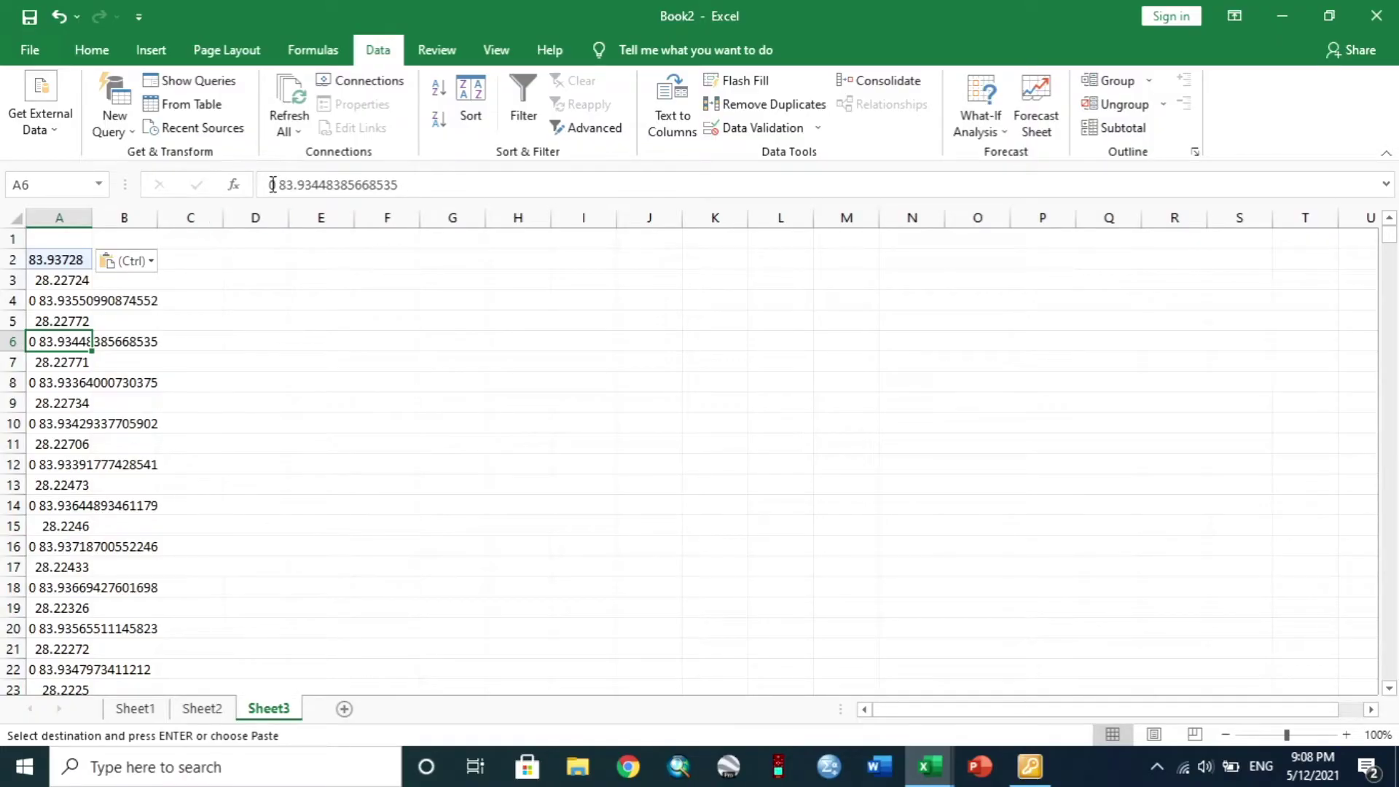
{"action": "left_click", "coordinate": [63, 238]}
{"action": "key", "text": "Escape"}
{"action": "type", "text": "num"}
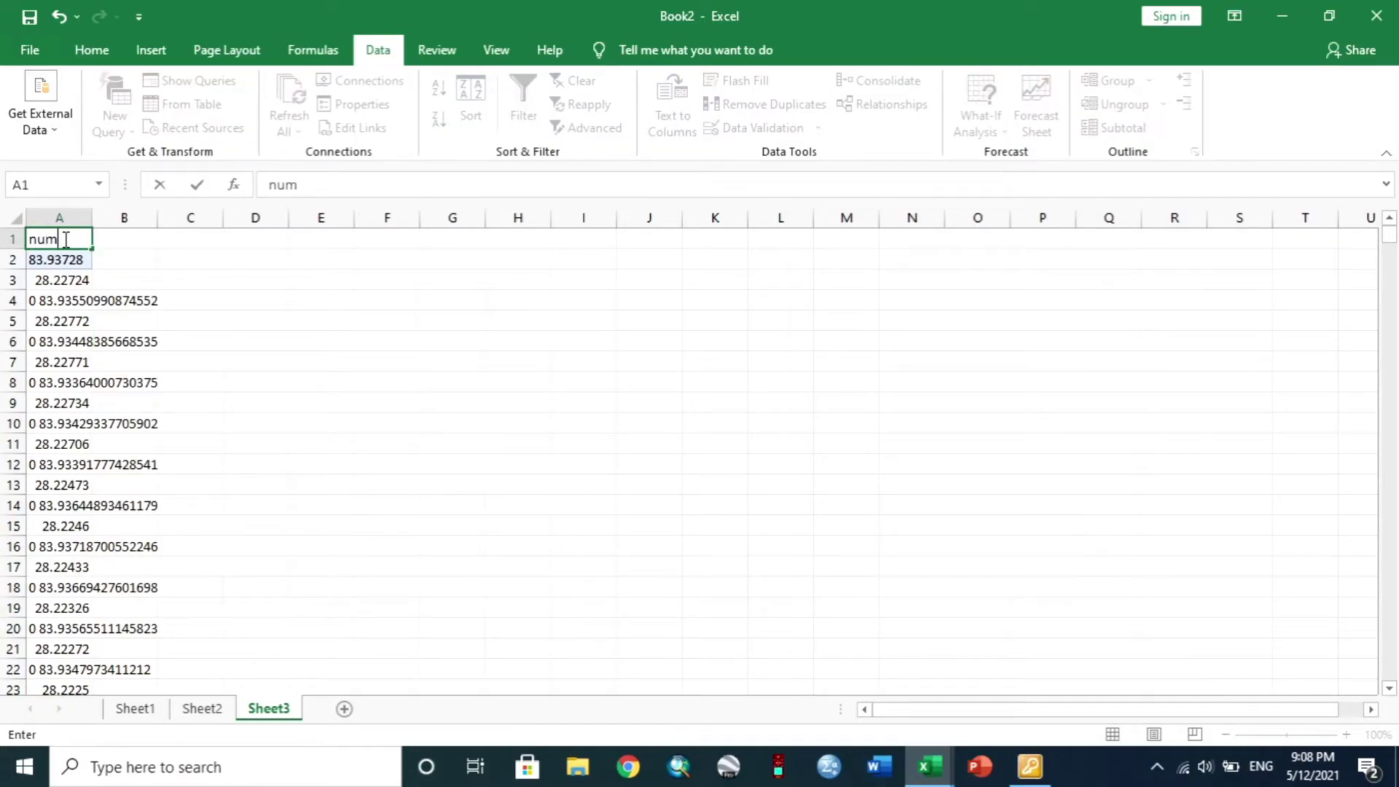
{"action": "left_click", "coordinate": [238, 294]}
{"action": "left_click", "coordinate": [59, 239]}
{"action": "key", "text": "BackSpace"}
Remove the leading "0 " from all longitude values in column A by replacing every occurrence with nothing.
{"action": "left_click", "coordinate": [60, 217]}
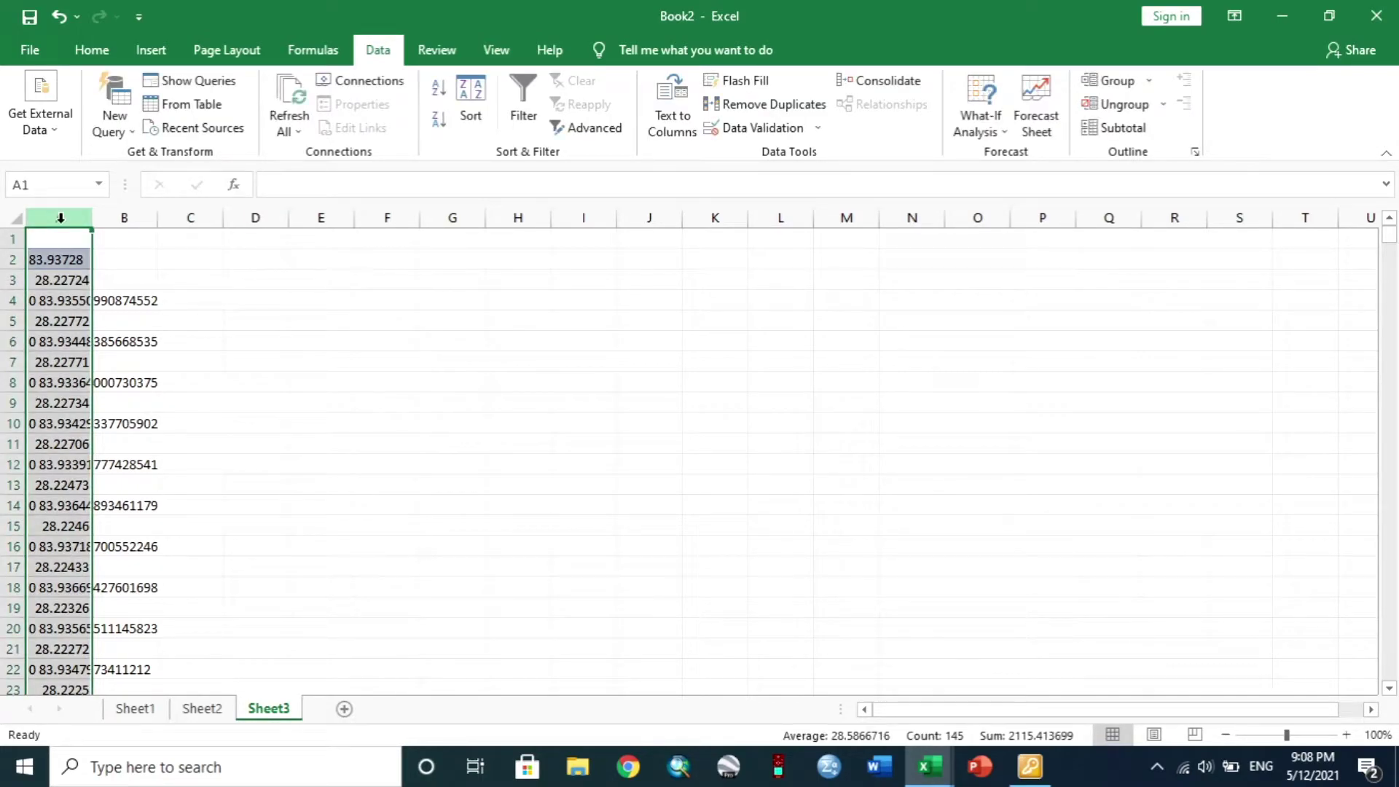
{"action": "left_click", "coordinate": [91, 49]}
{"action": "left_click", "coordinate": [1332, 124]}
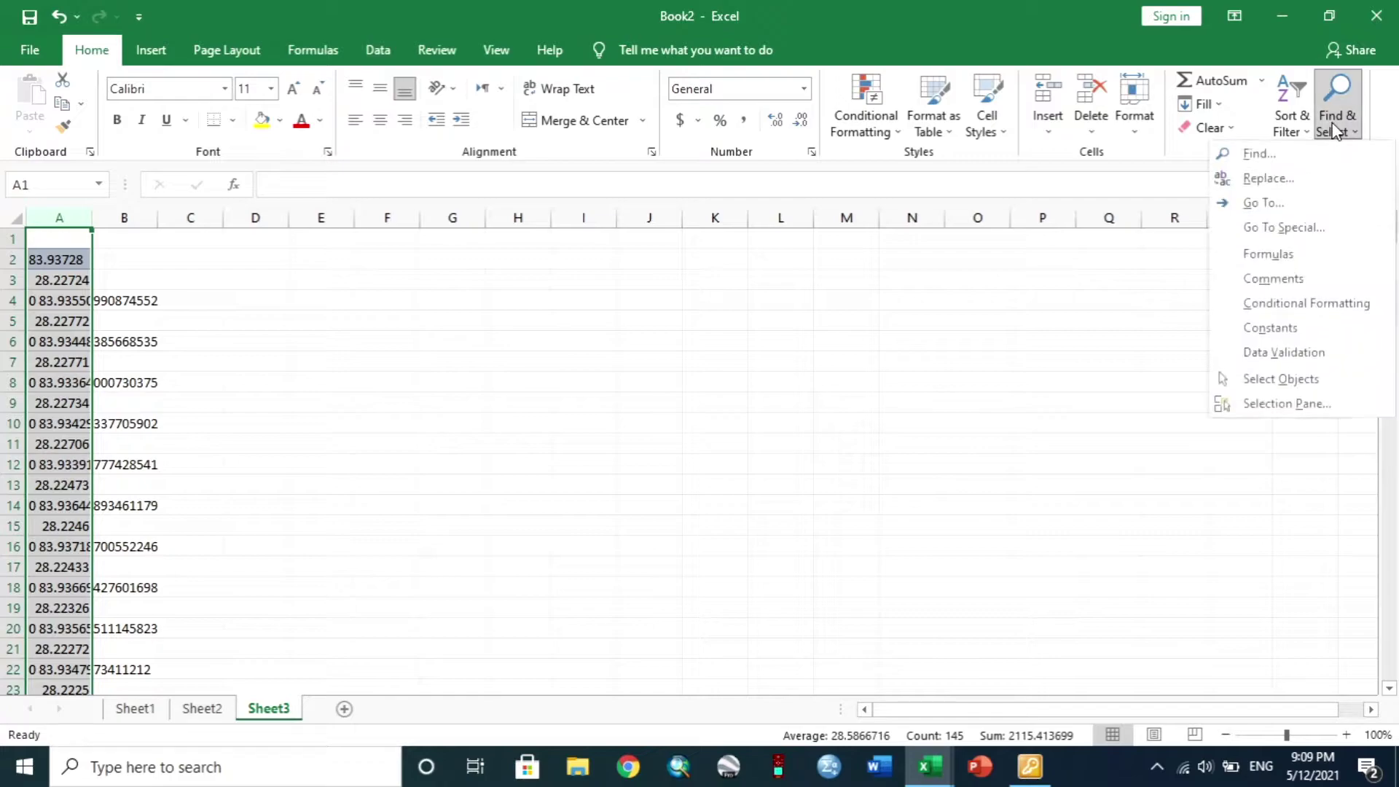
{"action": "left_click", "coordinate": [1283, 180]}
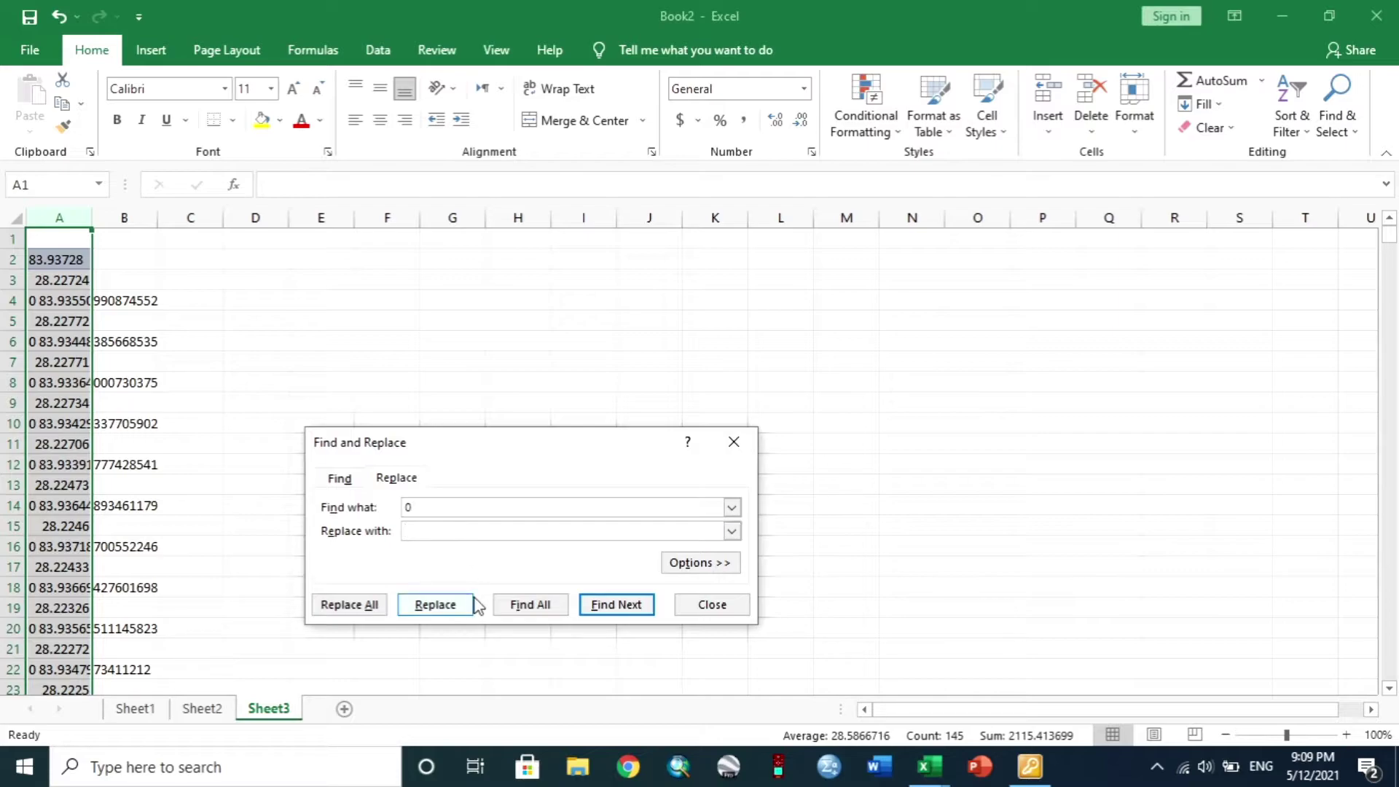
{"action": "left_click", "coordinate": [370, 607]}
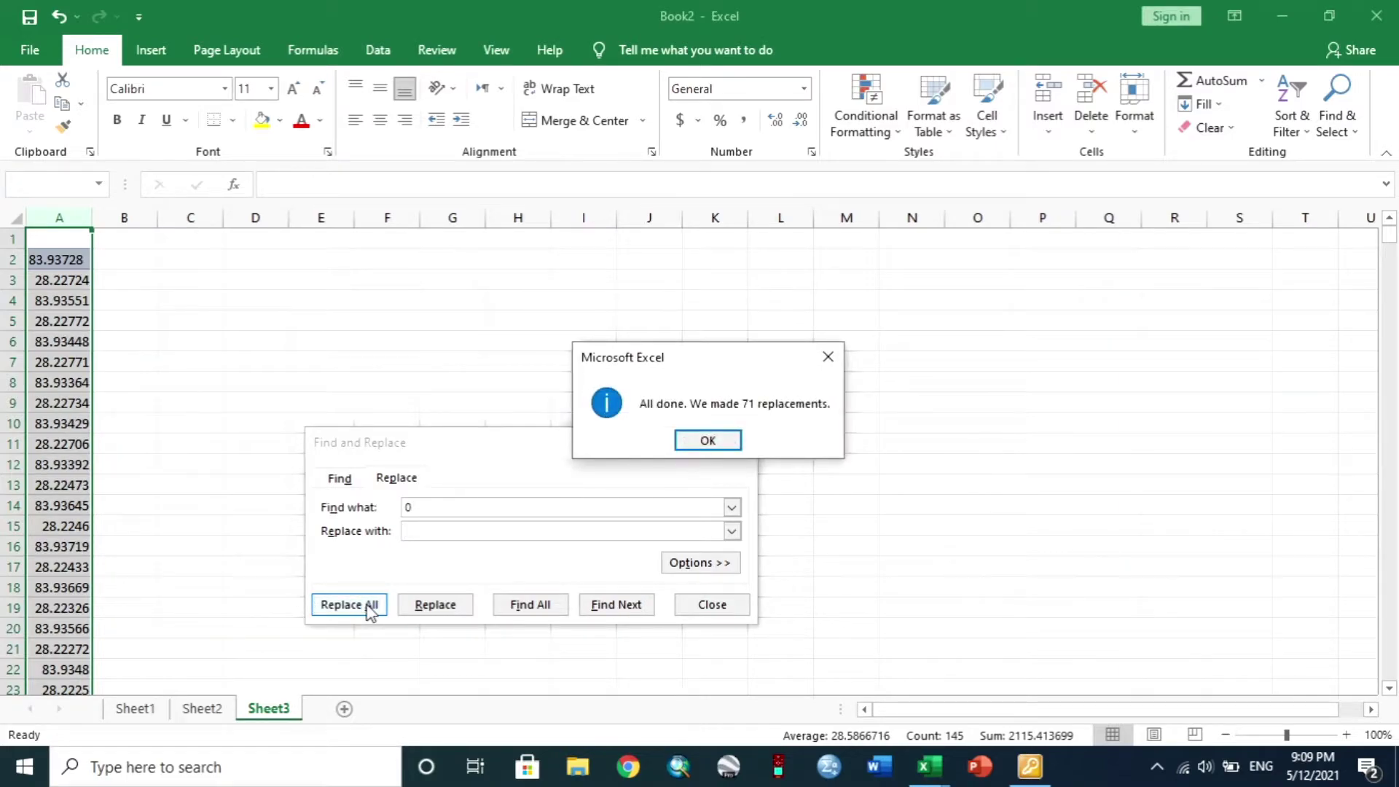
Dismiss the replacement message, close Find and Replace, and deselect column A.
{"action": "left_click", "coordinate": [708, 441]}
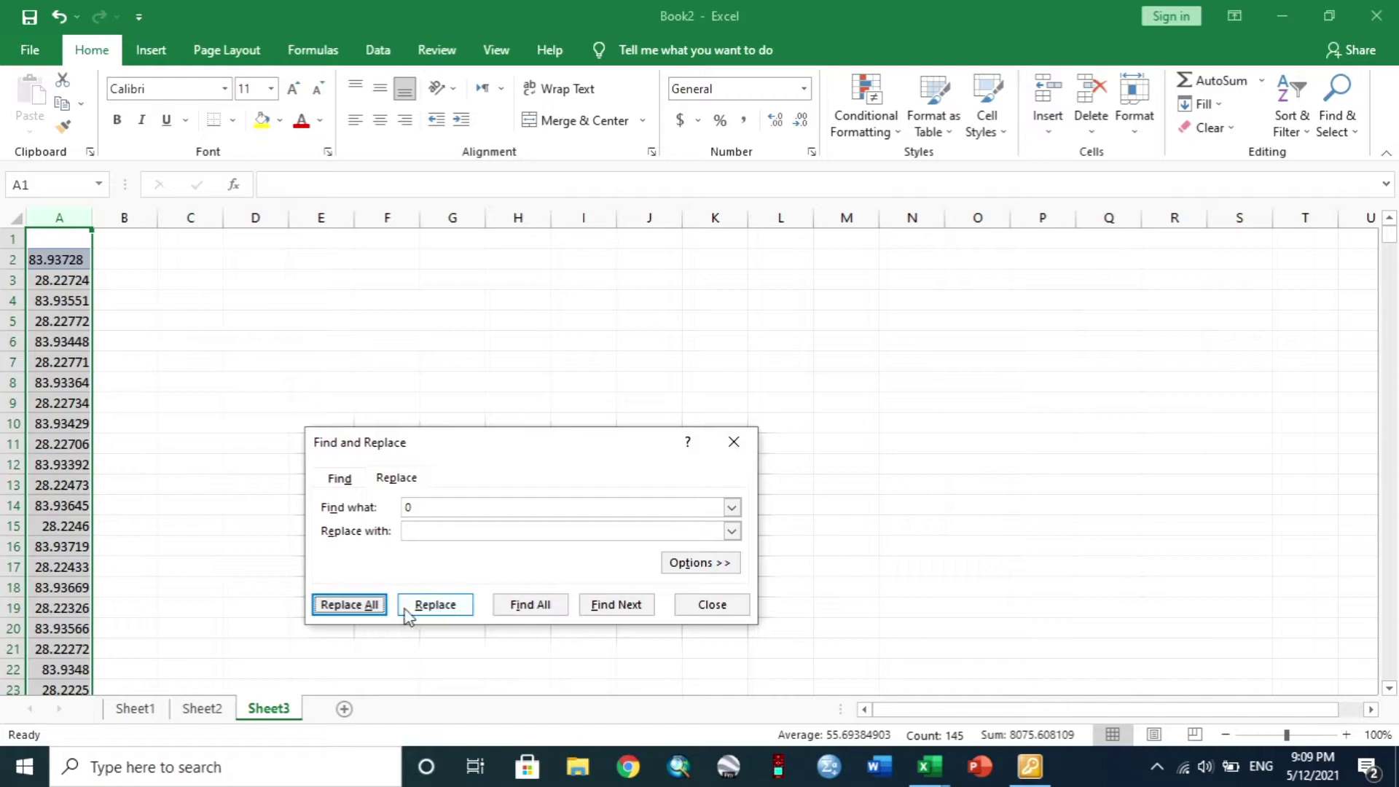
{"action": "left_click", "coordinate": [689, 604]}
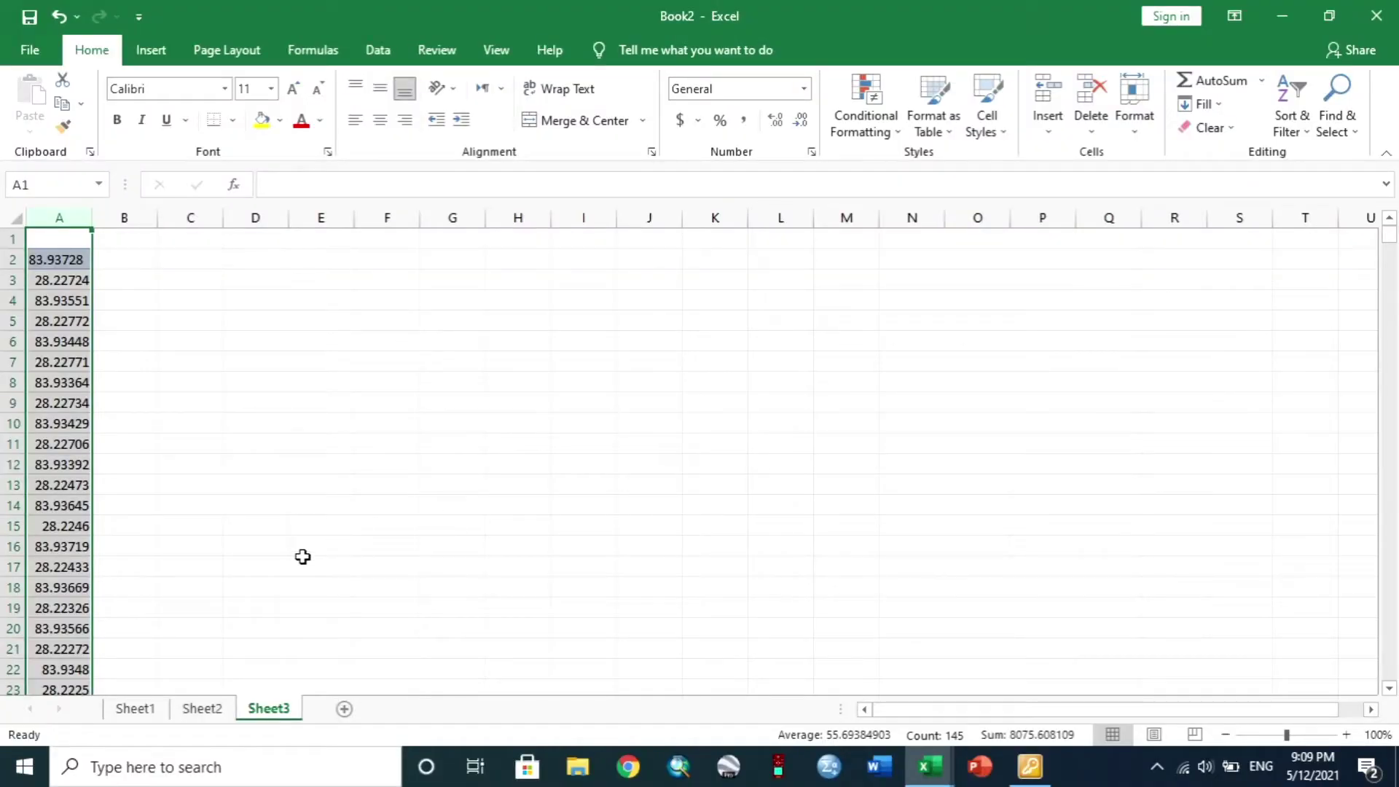
{"action": "left_click", "coordinate": [303, 559]}
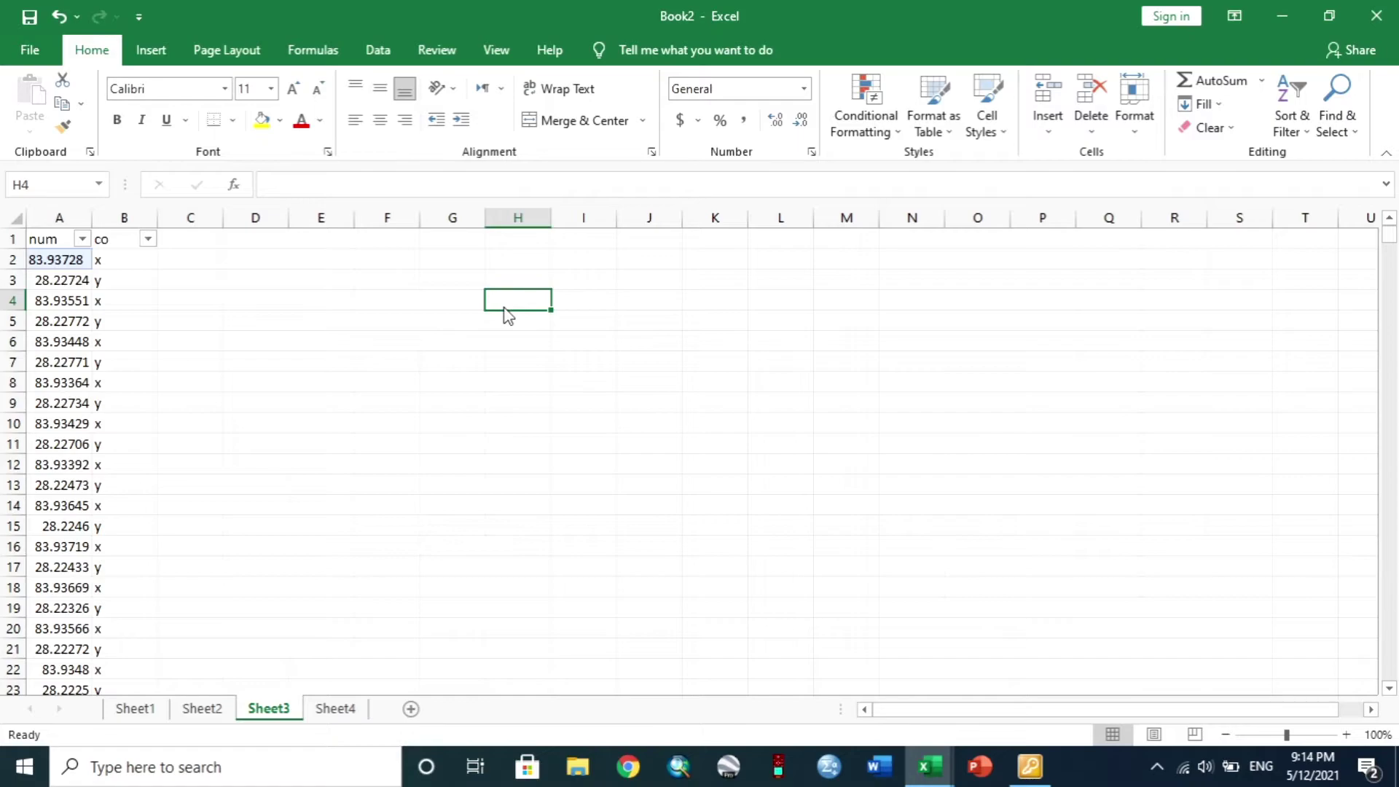
Filter the co column in Sheet3 to show only the x rows.
{"action": "left_click", "coordinate": [59, 217]}
{"action": "left_click", "coordinate": [148, 239]}
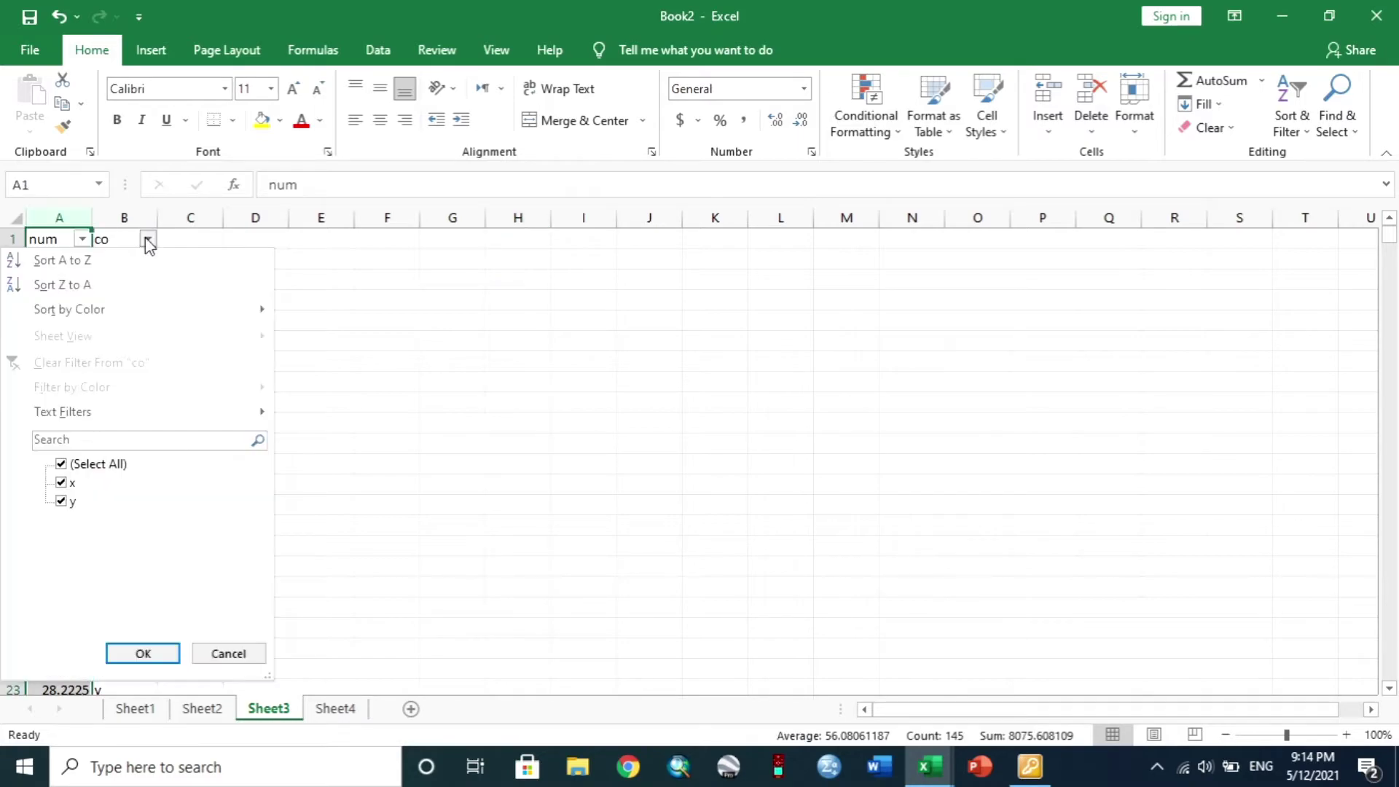
{"action": "left_click", "coordinate": [61, 501]}
{"action": "left_click", "coordinate": [143, 654]}
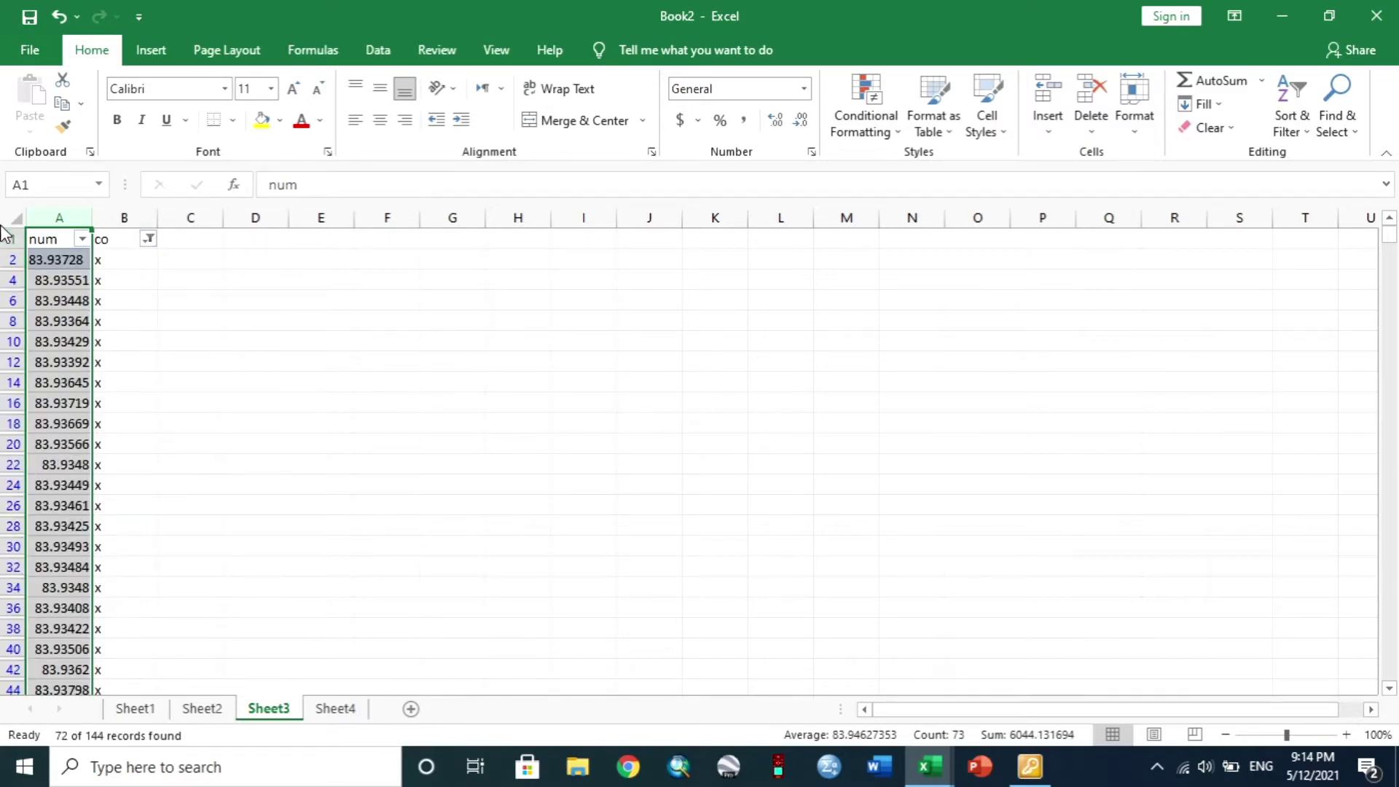
Copy the filtered num column from Sheet3 and paste it into Sheet4 starting at cell A1.
{"action": "left_click", "coordinate": [45, 219]}
{"action": "key", "text": "ctrl+c"}
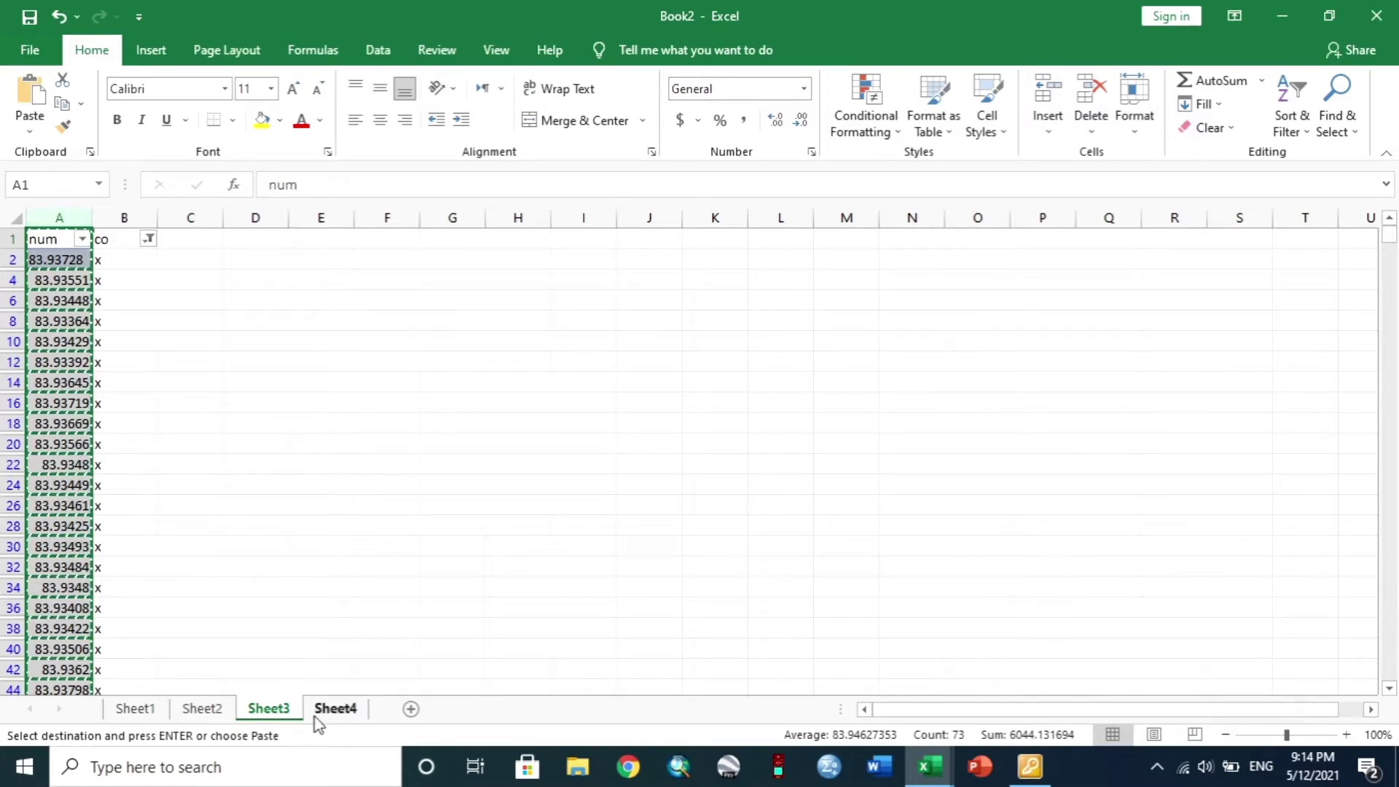
{"action": "left_click", "coordinate": [331, 711]}
{"action": "left_click", "coordinate": [48, 239]}
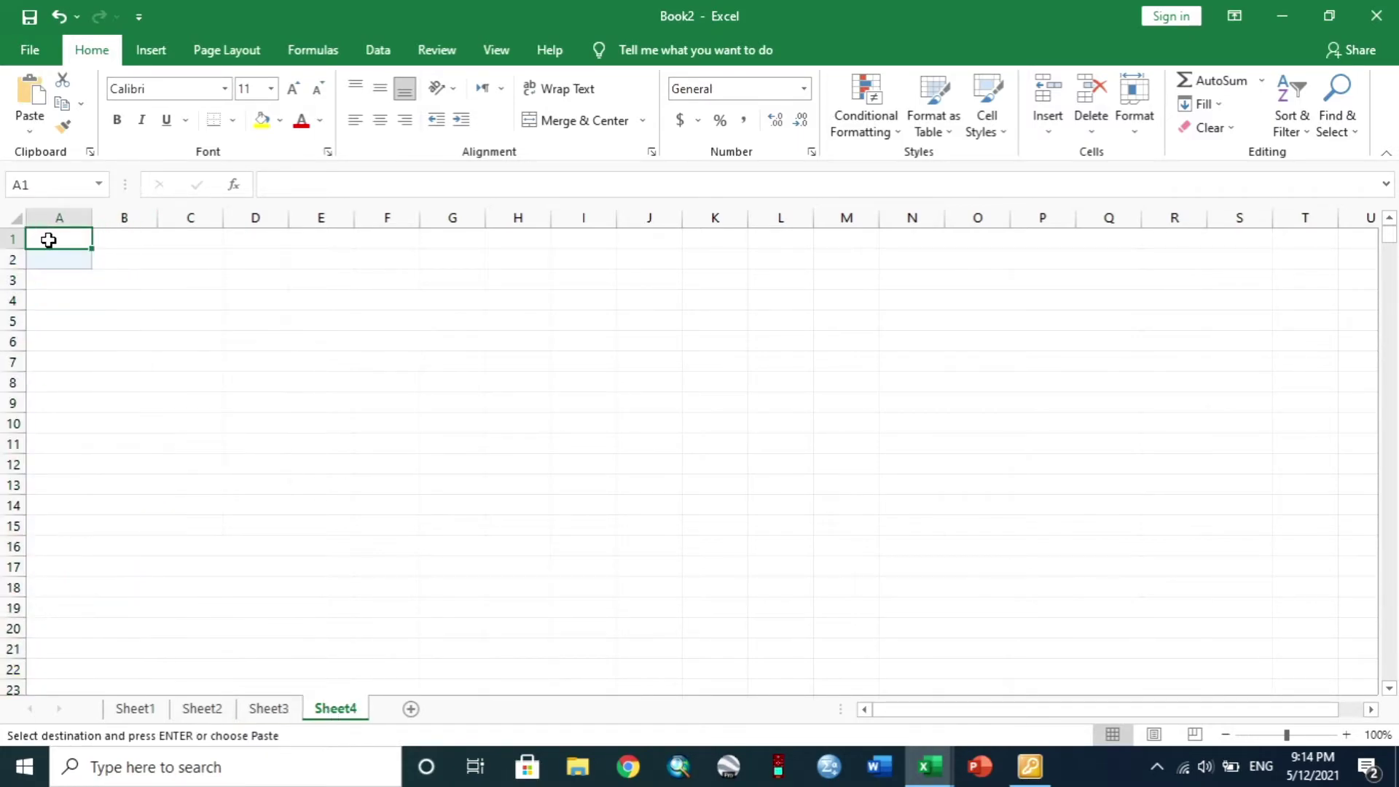
{"action": "key", "text": "ctrl+v"}
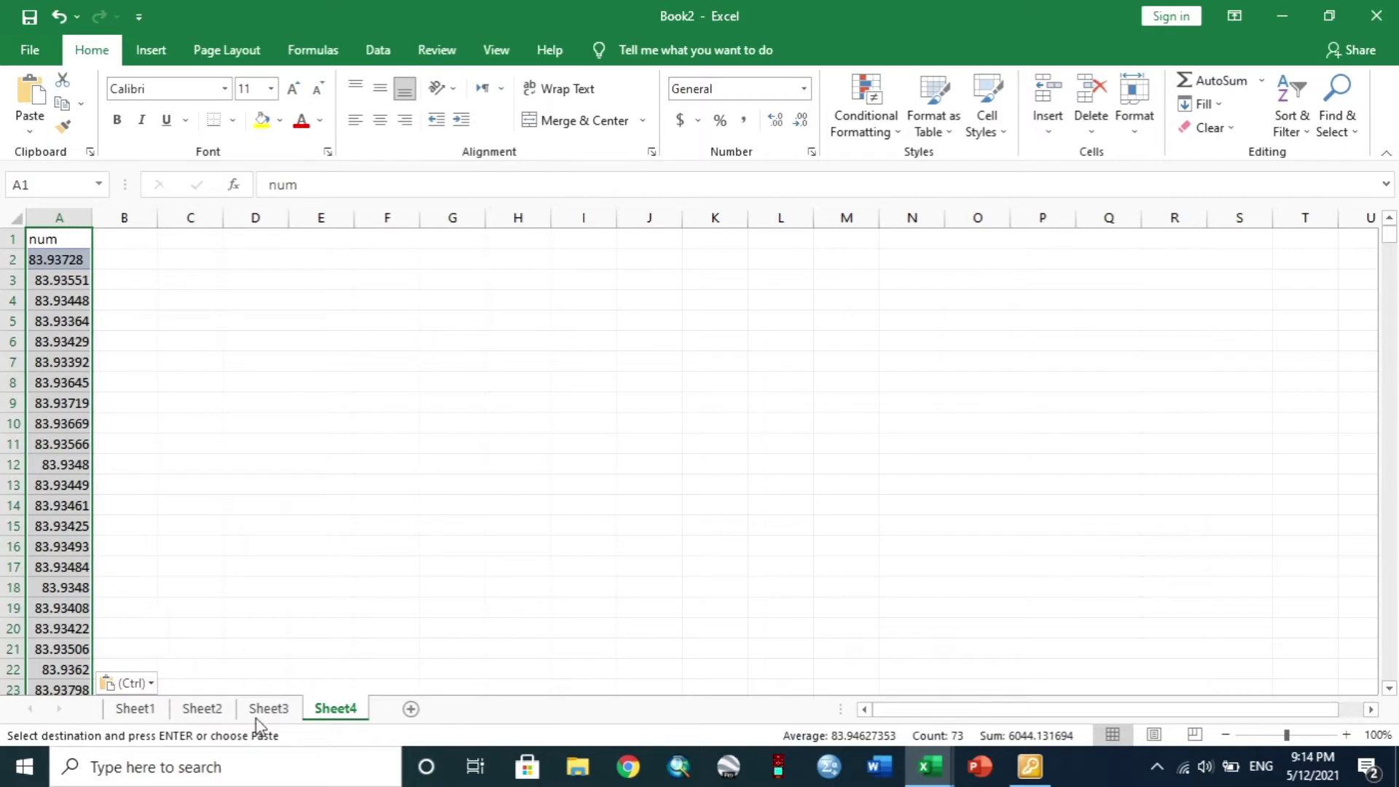
Change the co column filter in Sheet3 to show only the y rows.
{"action": "left_click", "coordinate": [267, 708]}
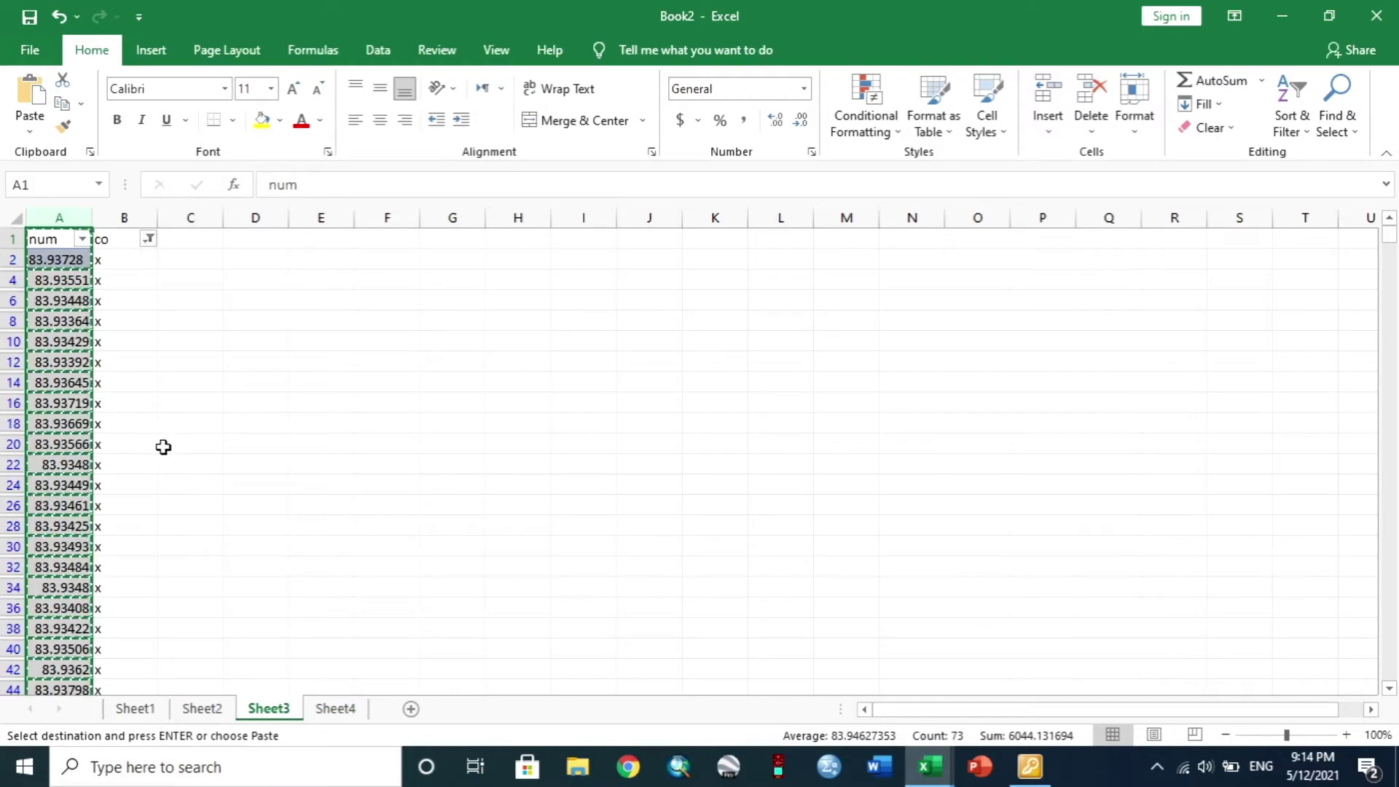
{"action": "left_click", "coordinate": [147, 239]}
{"action": "left_click", "coordinate": [61, 483]}
{"action": "left_click", "coordinate": [61, 501]}
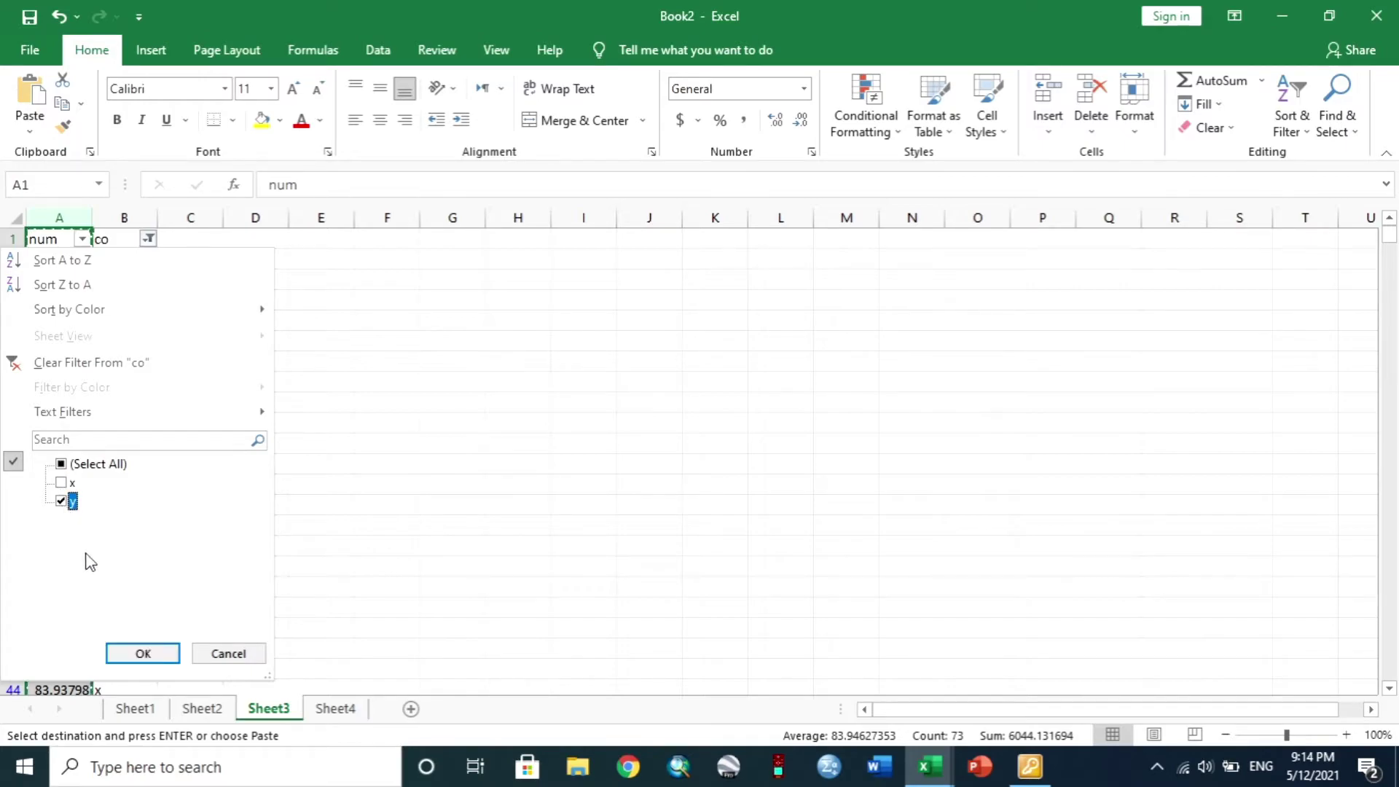
{"action": "left_click", "coordinate": [144, 653]}
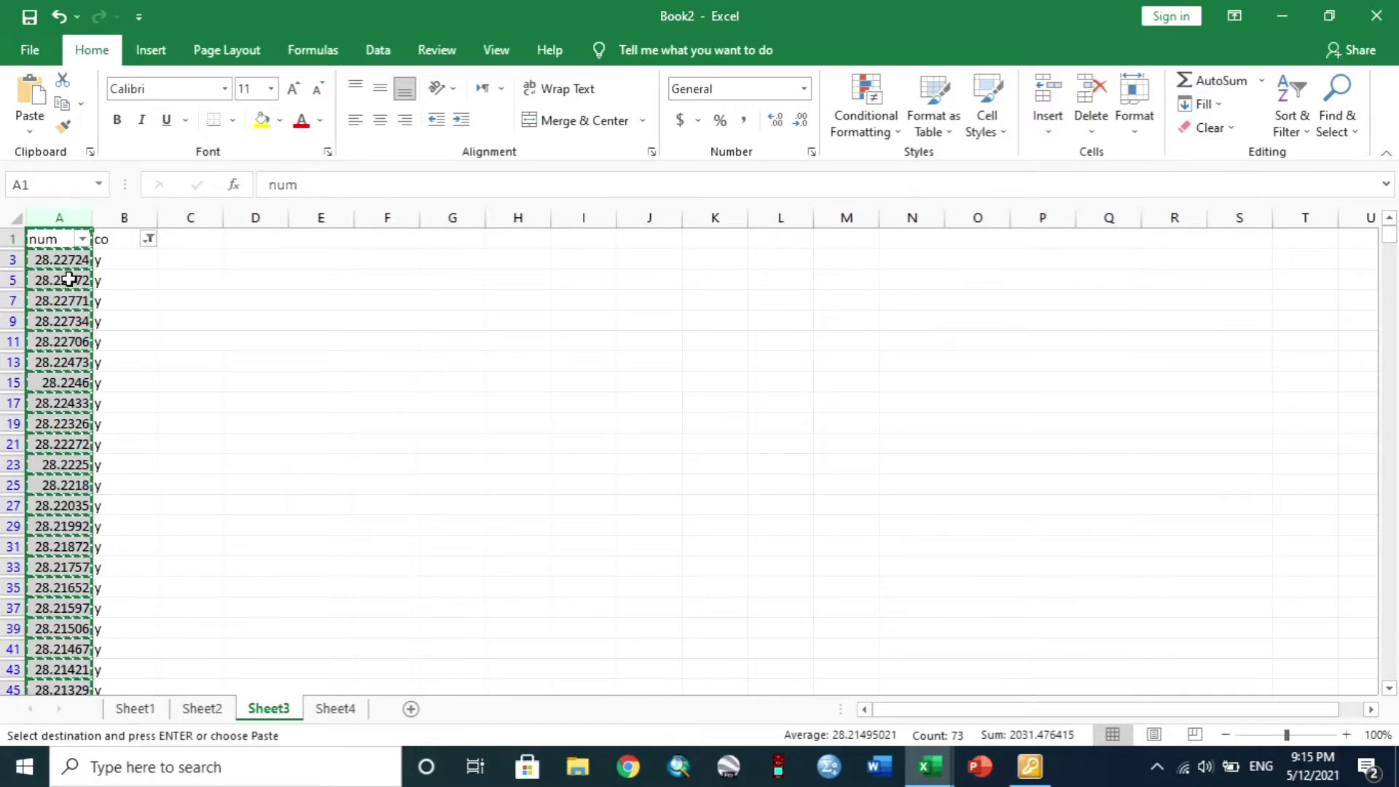
Paste the y-filtered num column from Sheet3 into Sheet4 starting at cell B1.
{"action": "left_click", "coordinate": [336, 717]}
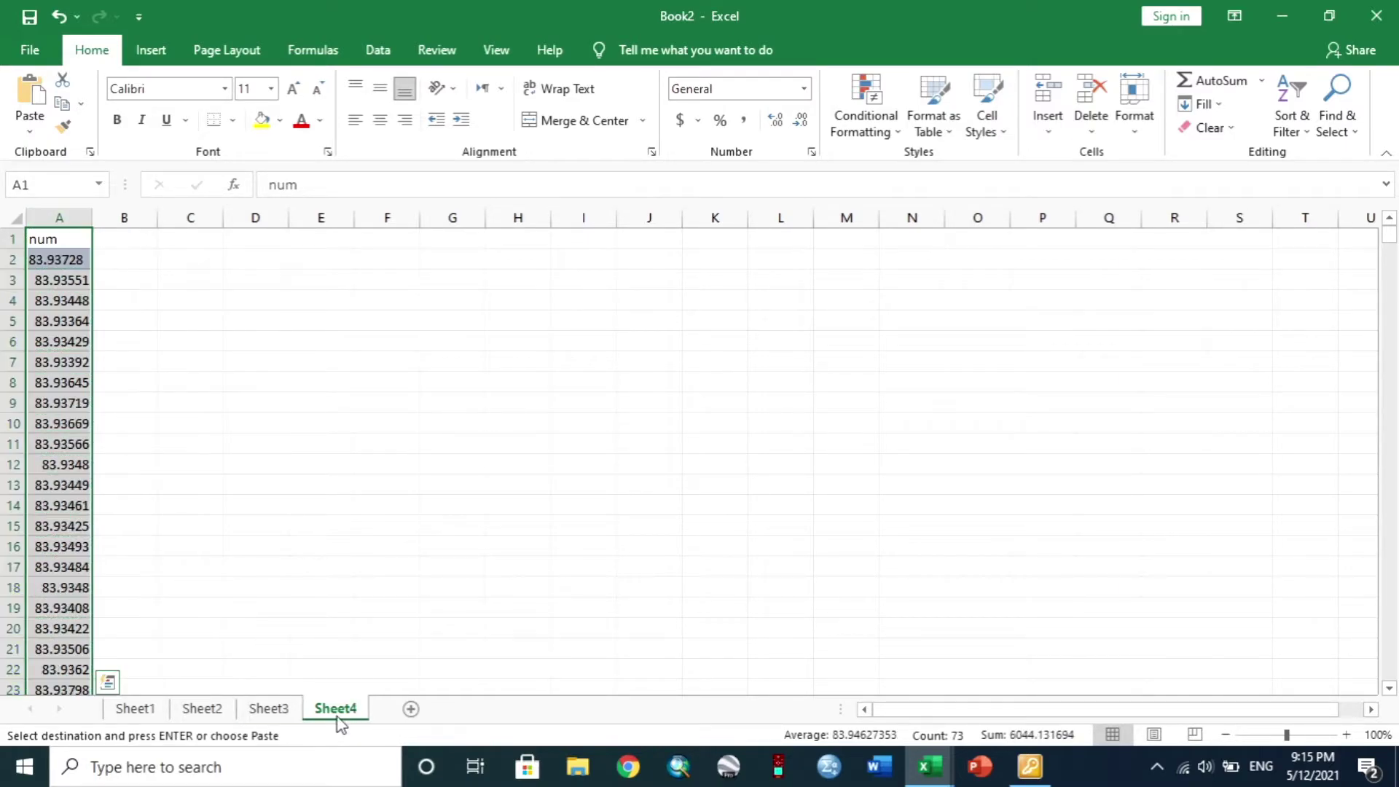
{"action": "left_click", "coordinate": [139, 239]}
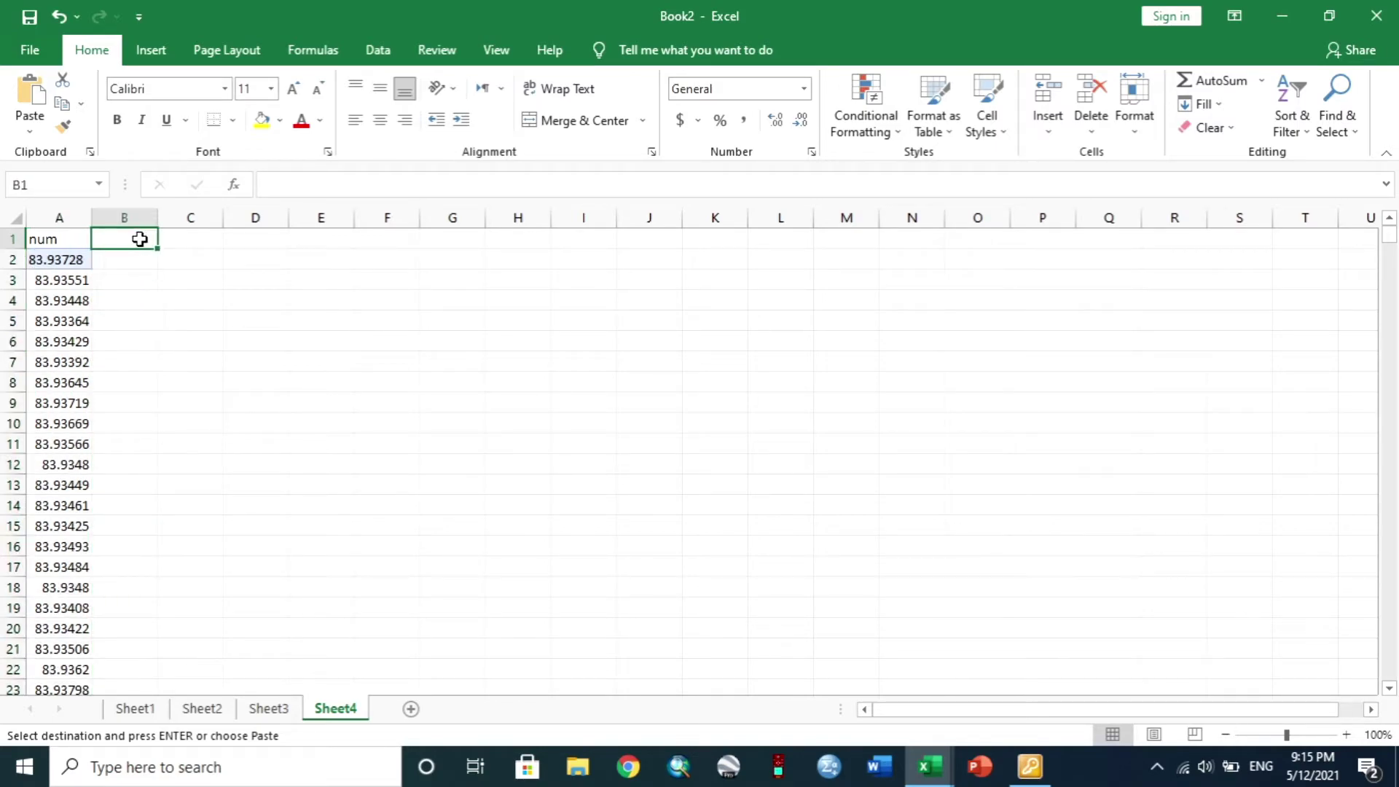
{"action": "left_click", "coordinate": [128, 217]}
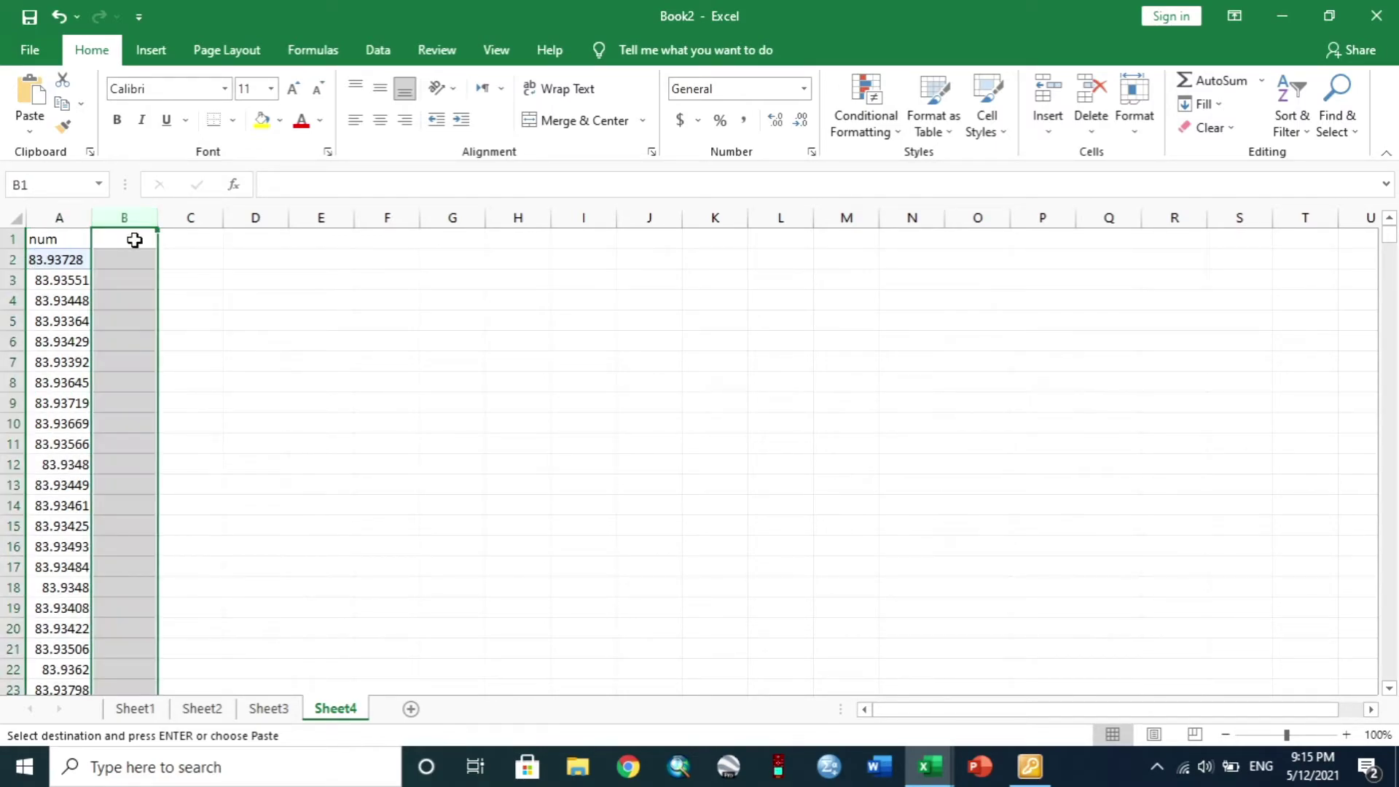
{"action": "left_click", "coordinate": [135, 240]}
{"action": "key", "text": "ctrl+v"}
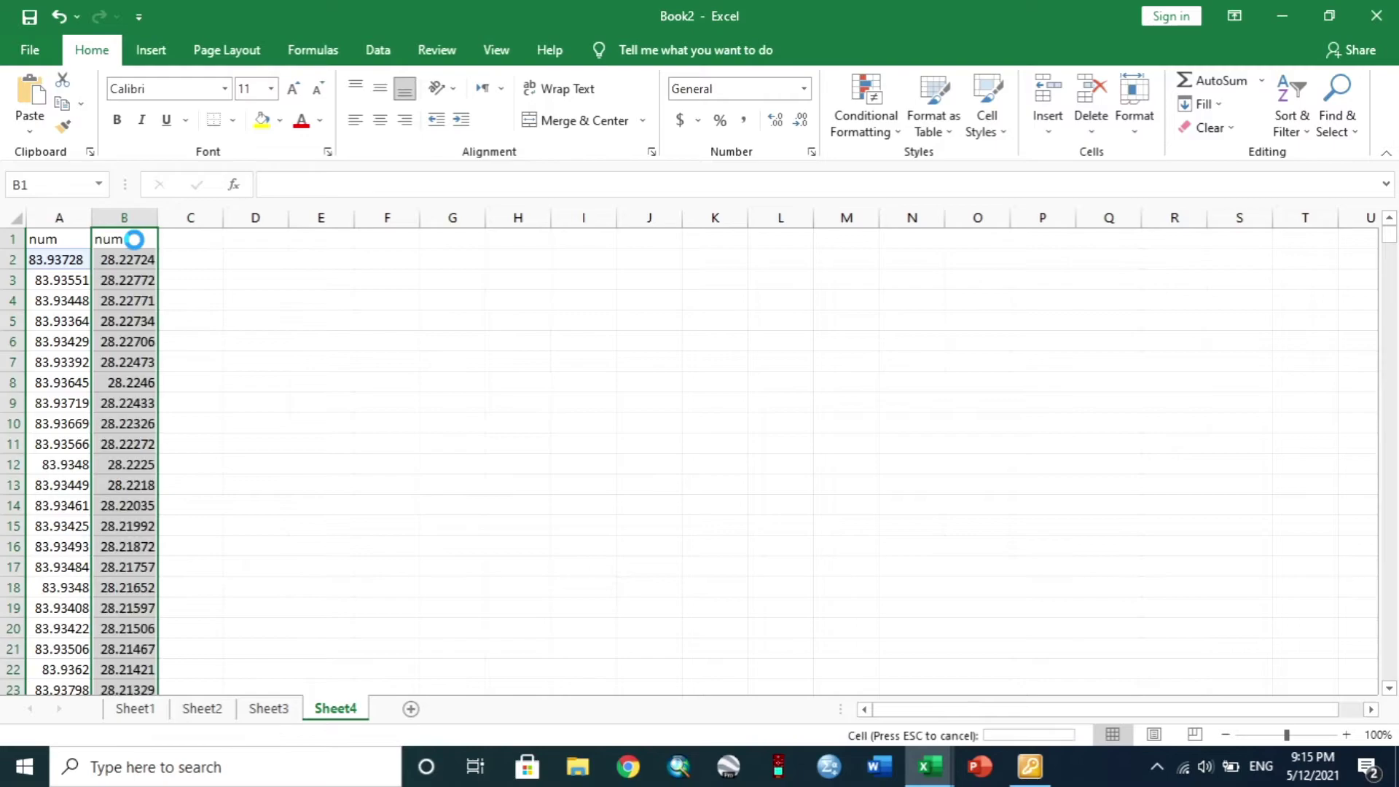
Rename the two column headers in Sheet4 to x in A1 and y in B1.
{"action": "left_click", "coordinate": [71, 238]}
{"action": "key", "text": "BackSpace"}
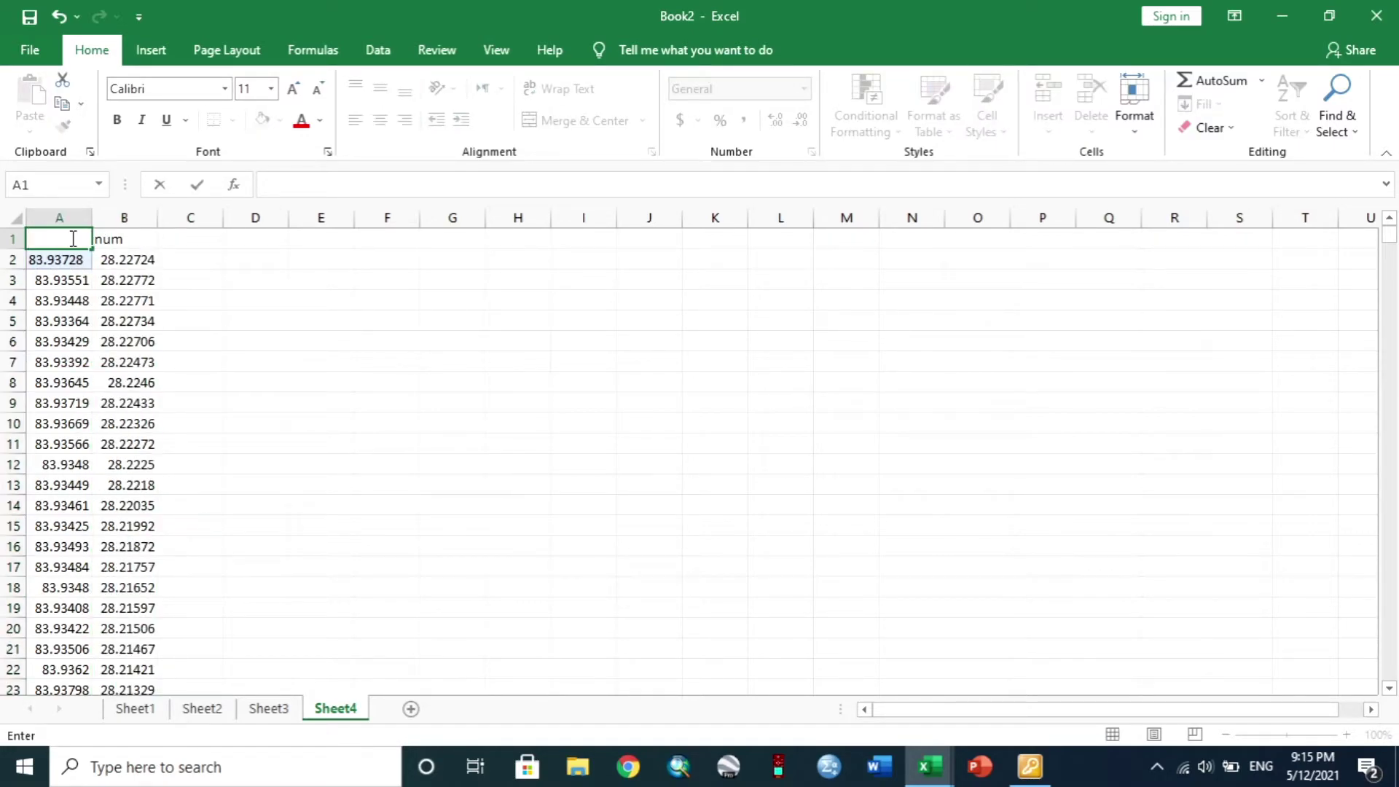
{"action": "type", "text": "x"}
{"action": "left_click", "coordinate": [110, 237]}
{"action": "key", "text": "BackSpace"}
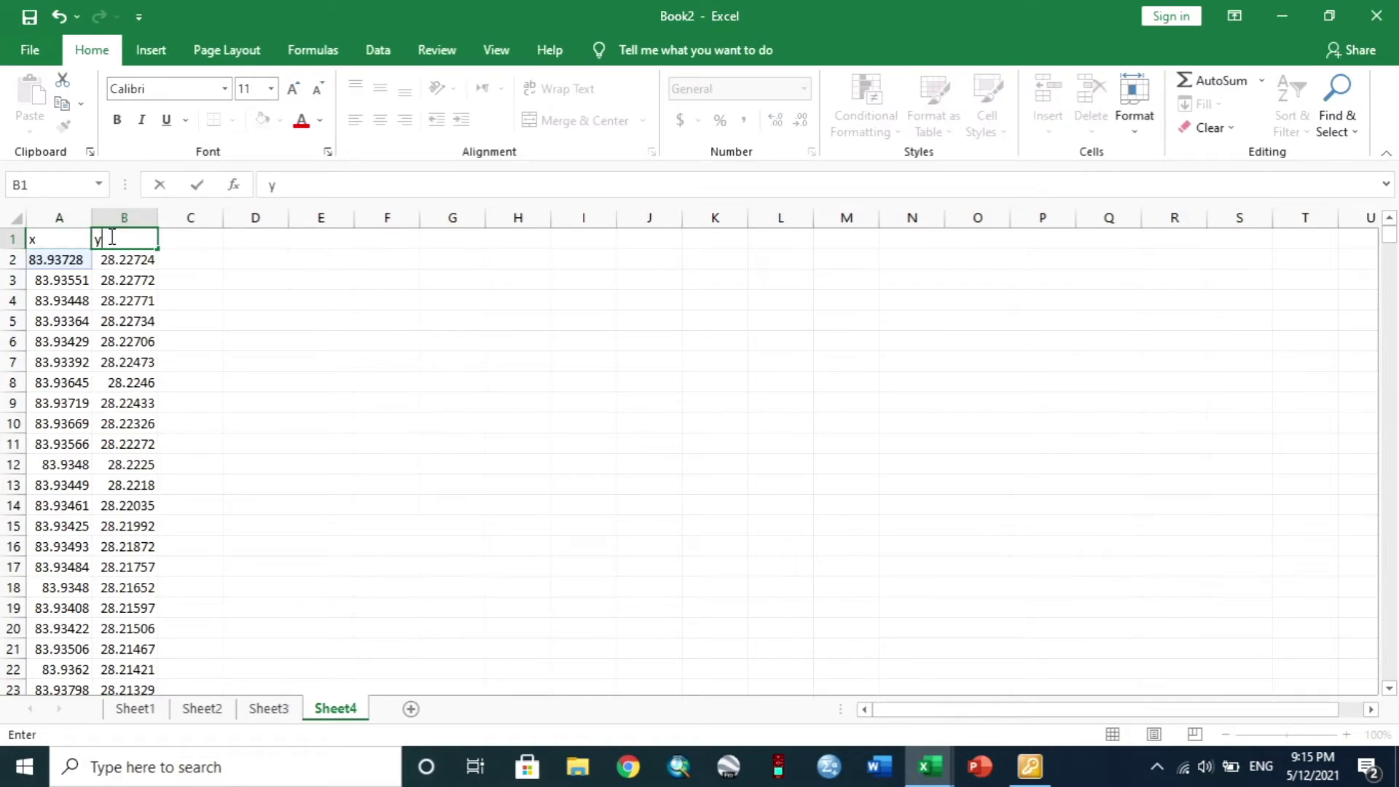
{"action": "left_click", "coordinate": [1388, 689]}
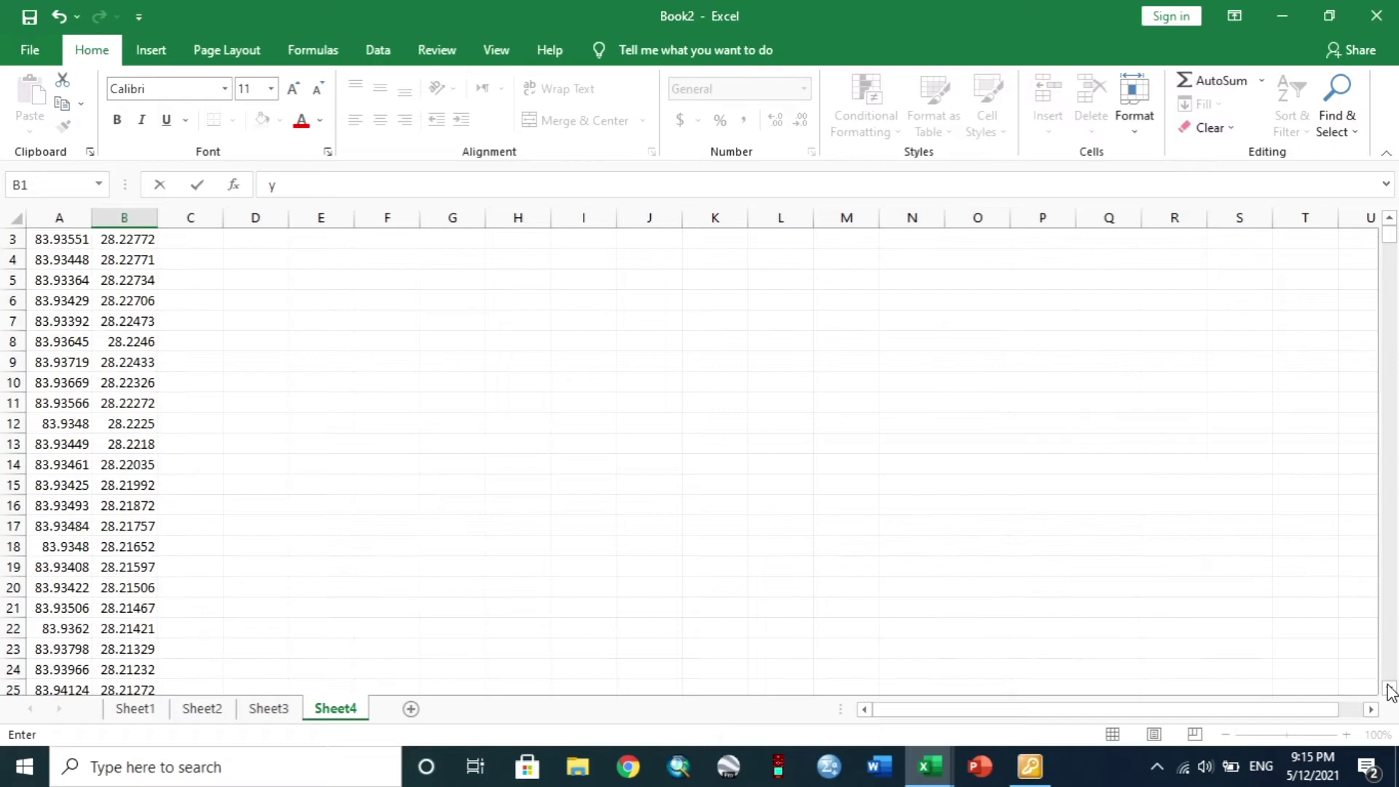
{"action": "key", "text": "Return"}
{"action": "key", "text": "Tab"}
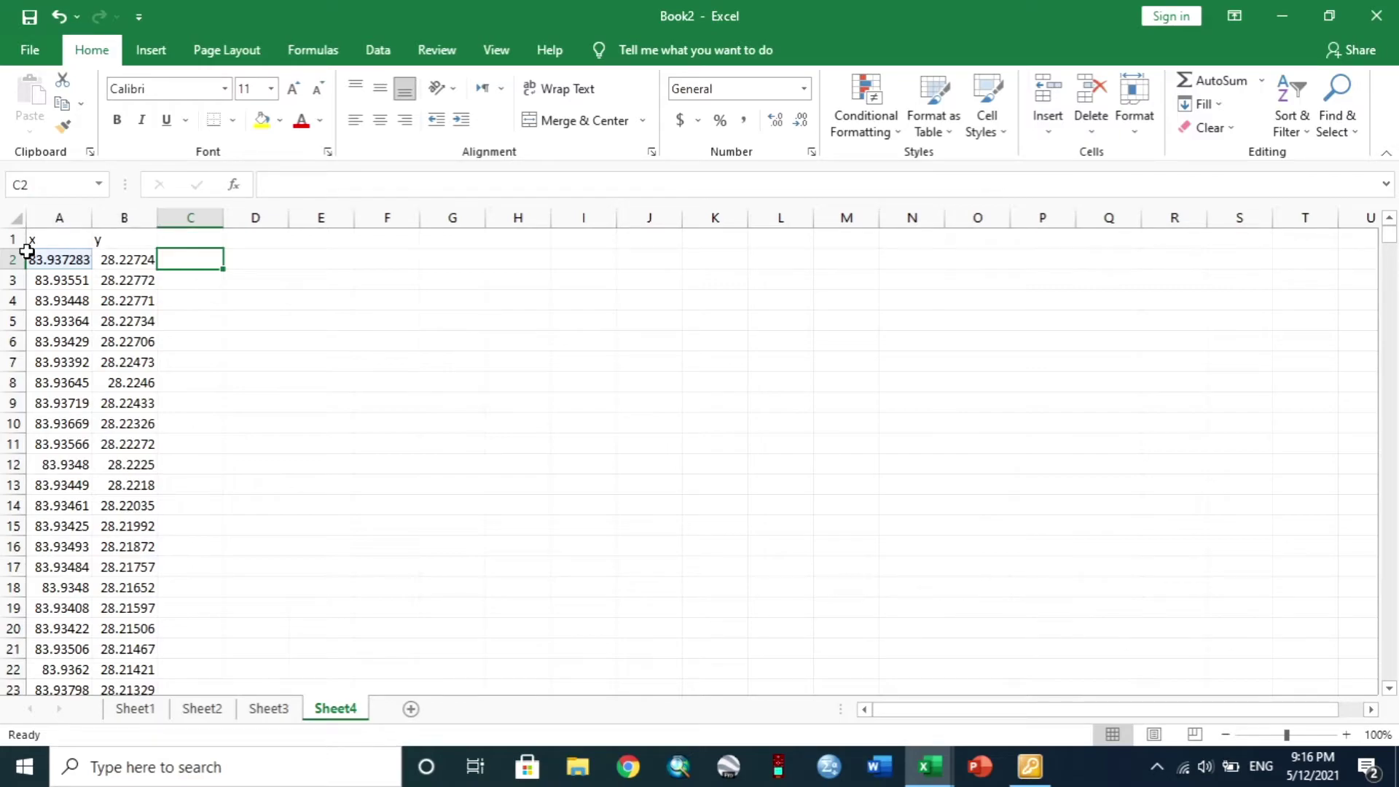
Convert the text value in cell A2 of Sheet4 to a number.
{"action": "left_click", "coordinate": [30, 255]}
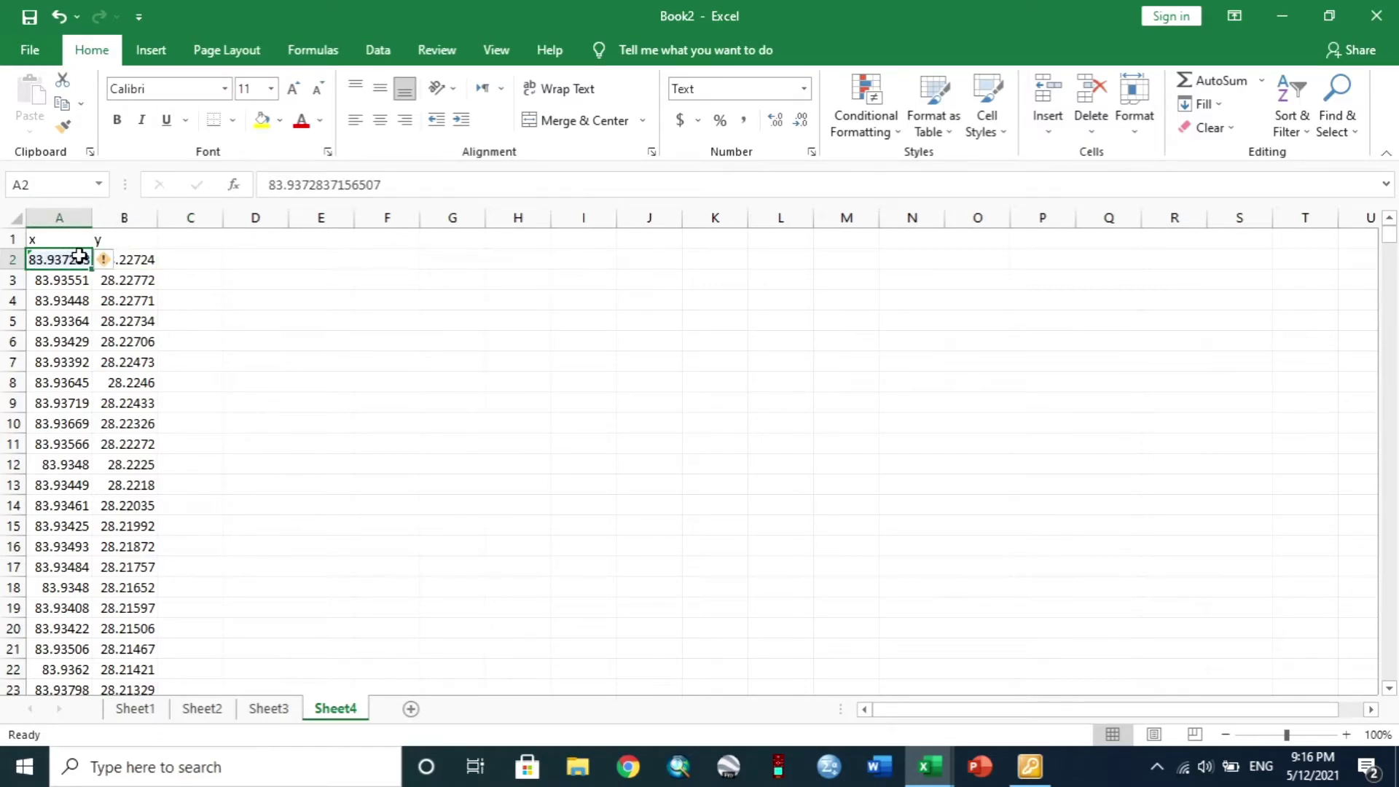
{"action": "left_click", "coordinate": [119, 263]}
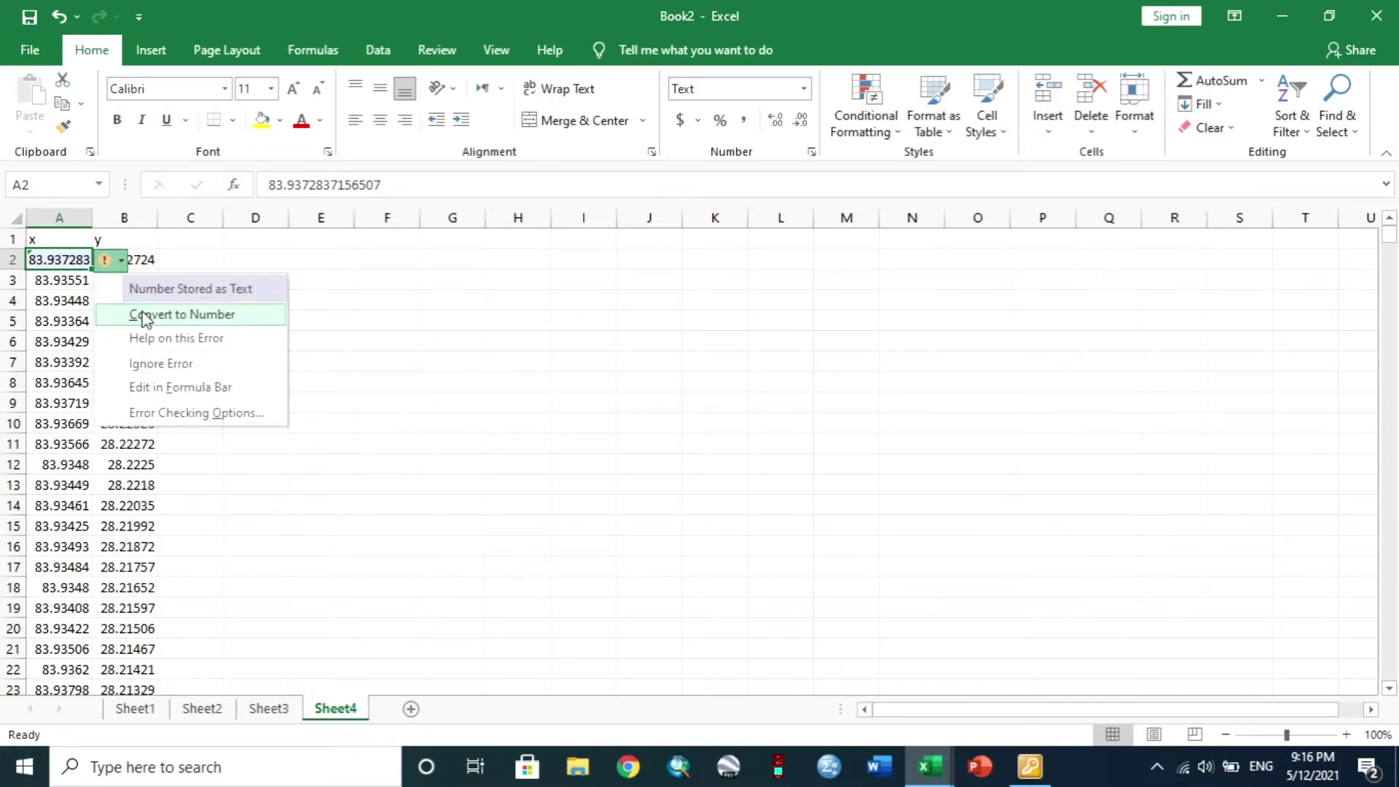
{"action": "left_click", "coordinate": [145, 316]}
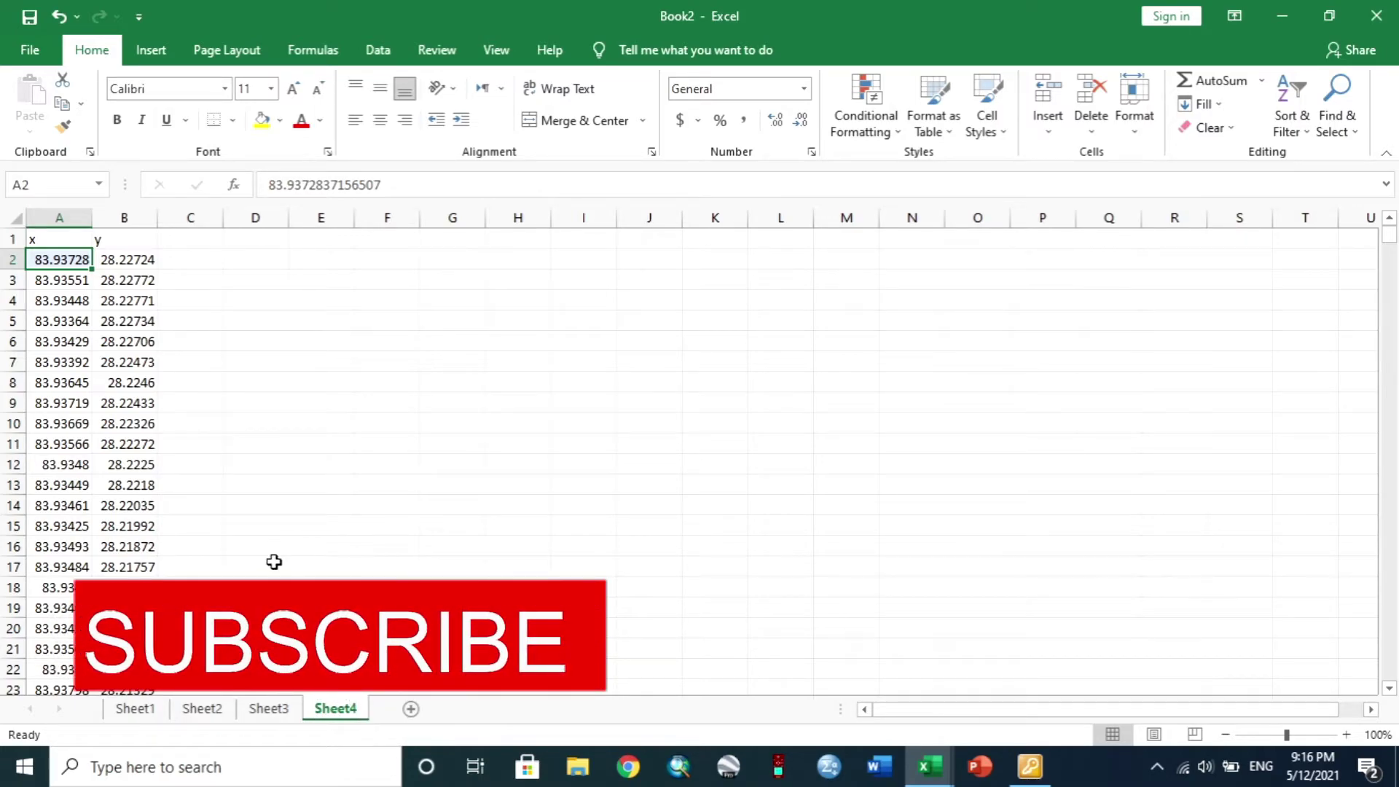
Save the workbook as "excel phewa" in Excel Workbook format in the phewa folder on the Desktop.
{"action": "left_click", "coordinate": [29, 48]}
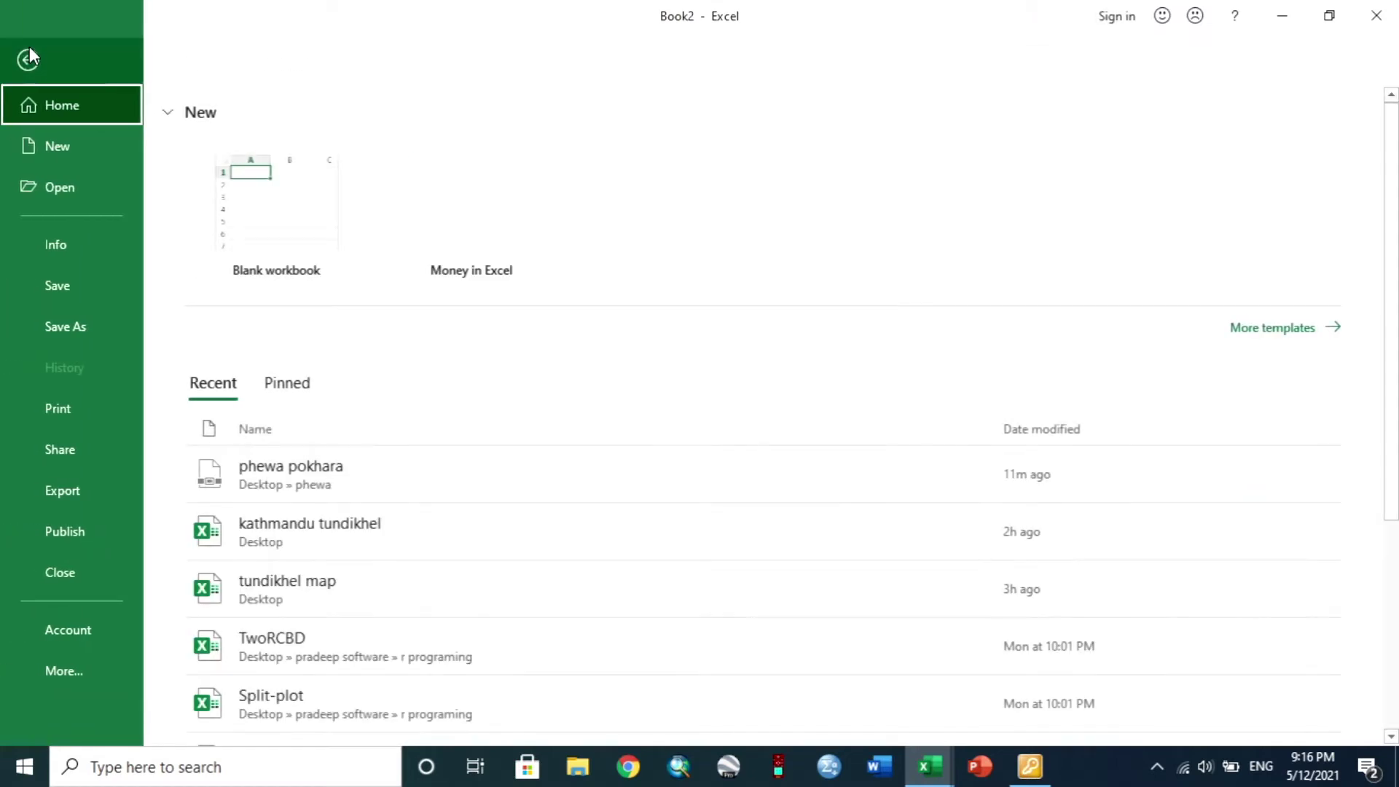
{"action": "left_click", "coordinate": [59, 326]}
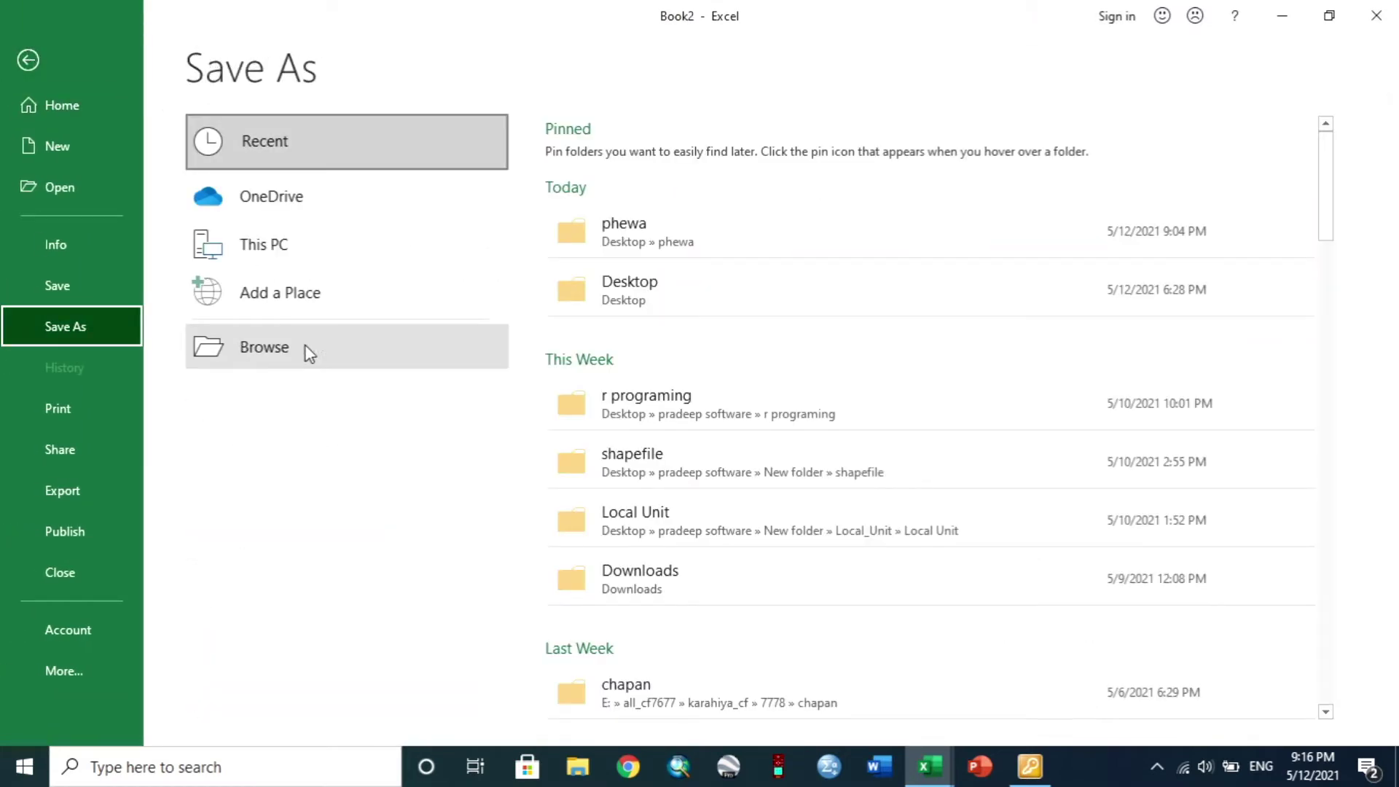
{"action": "left_click", "coordinate": [654, 240]}
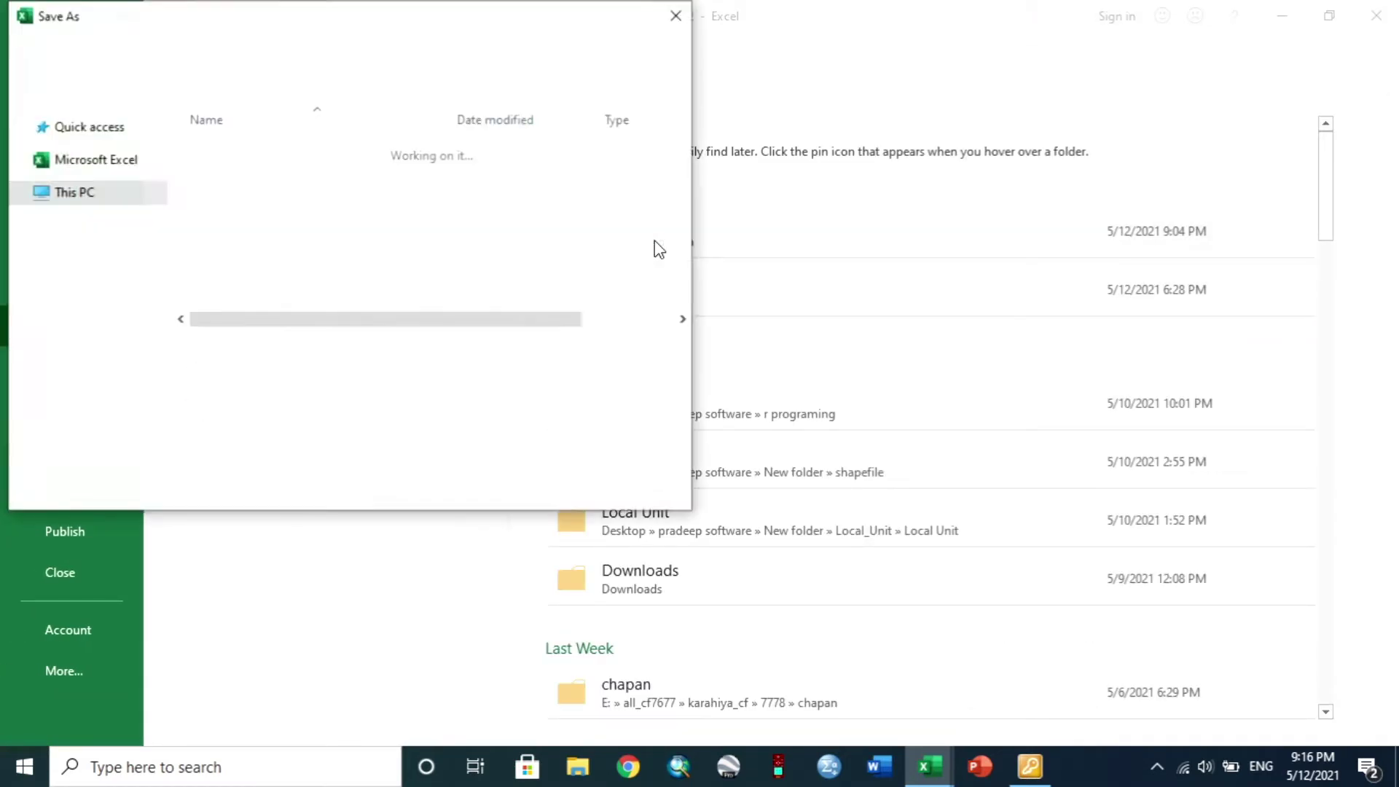
{"action": "type", "text": "excel phewa"}
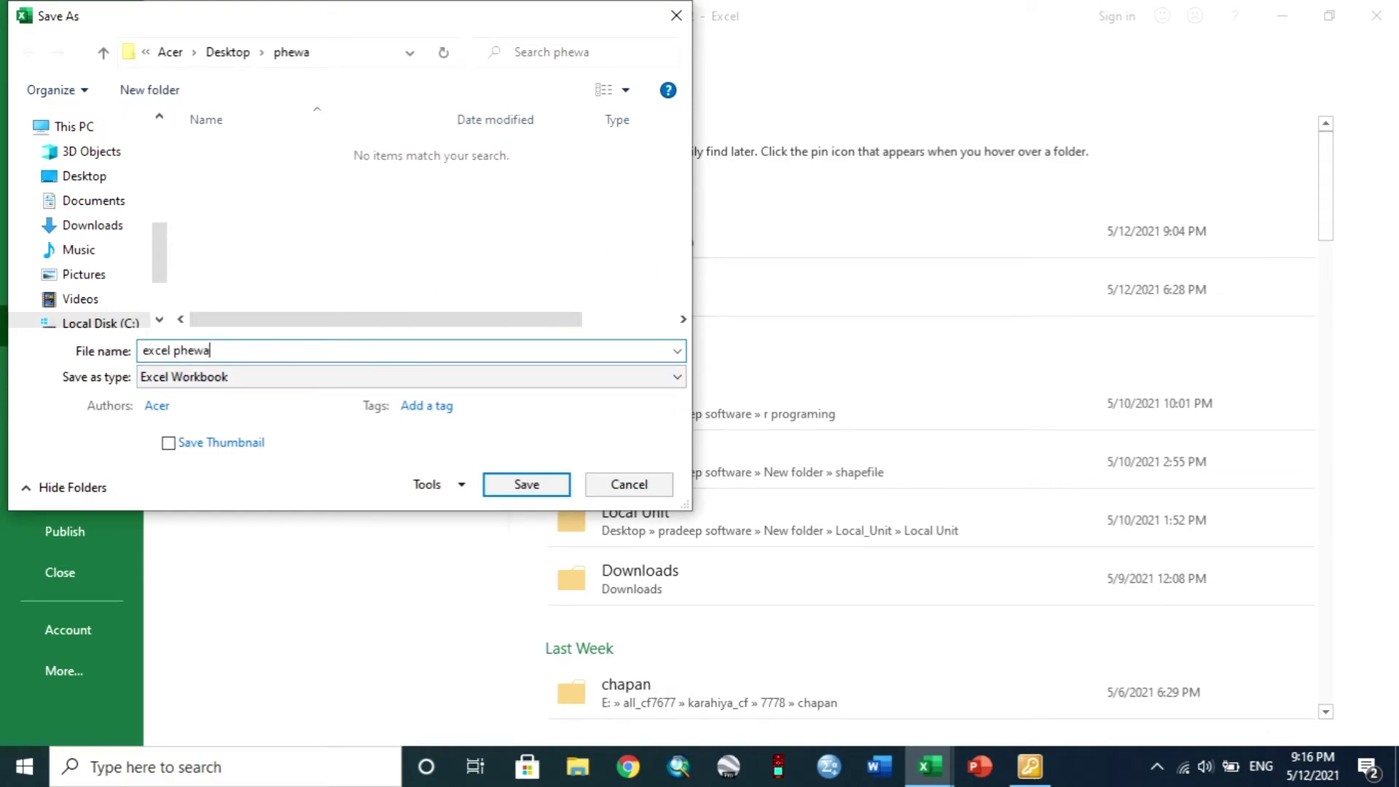
{"action": "left_click", "coordinate": [521, 489]}
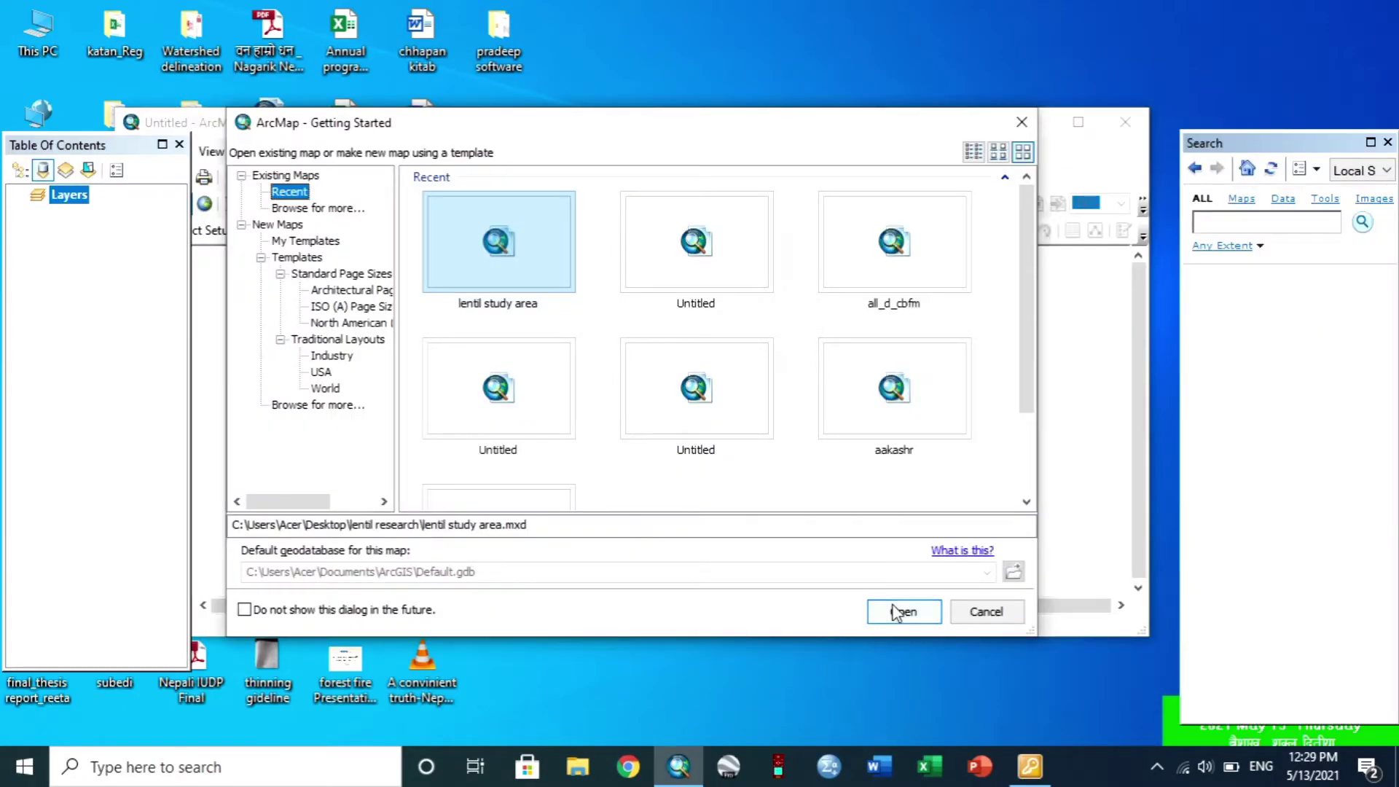
Start a blank map and add the Sheet4$ table from excel phewa.xlsx in the phewa new folder on the Desktop.
{"action": "left_click", "coordinate": [902, 696]}
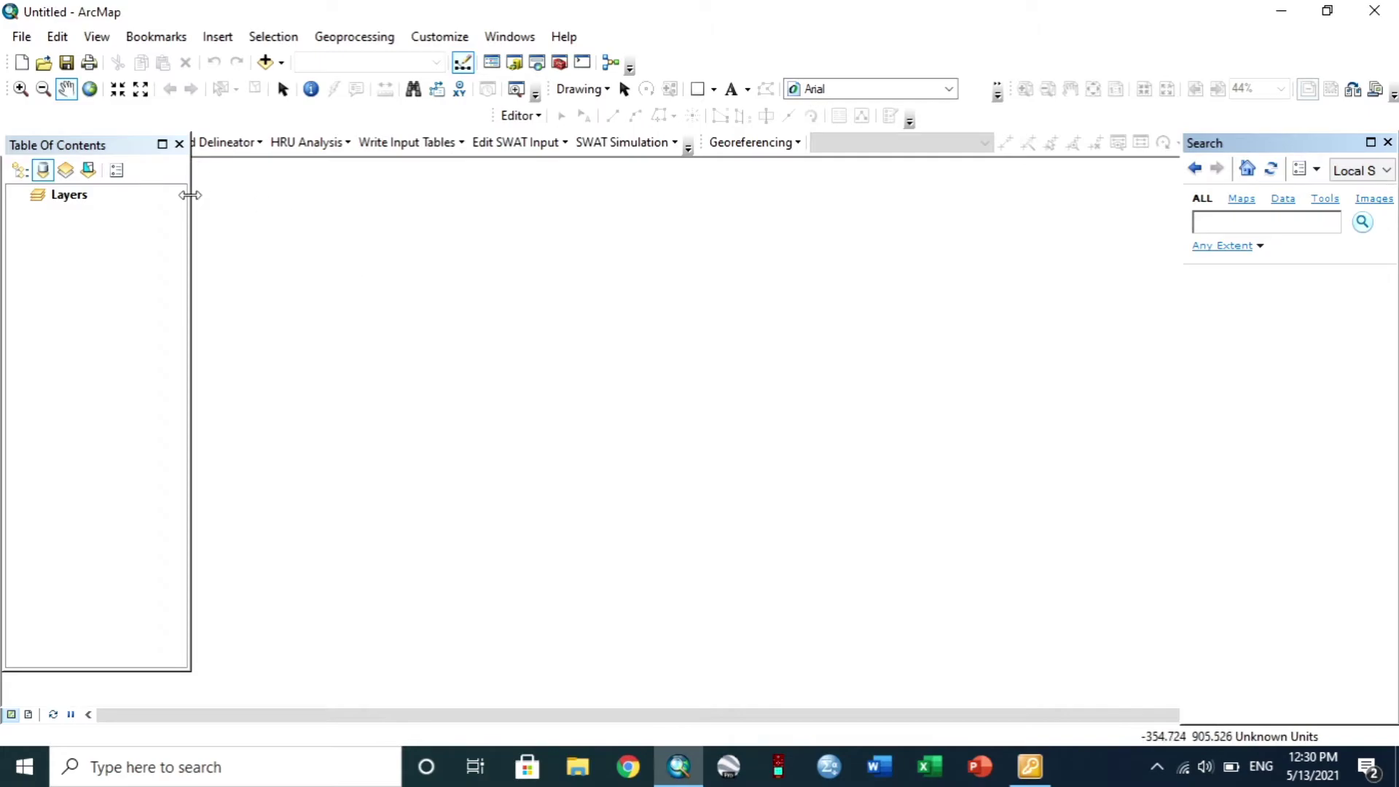
{"action": "left_click", "coordinate": [264, 62]}
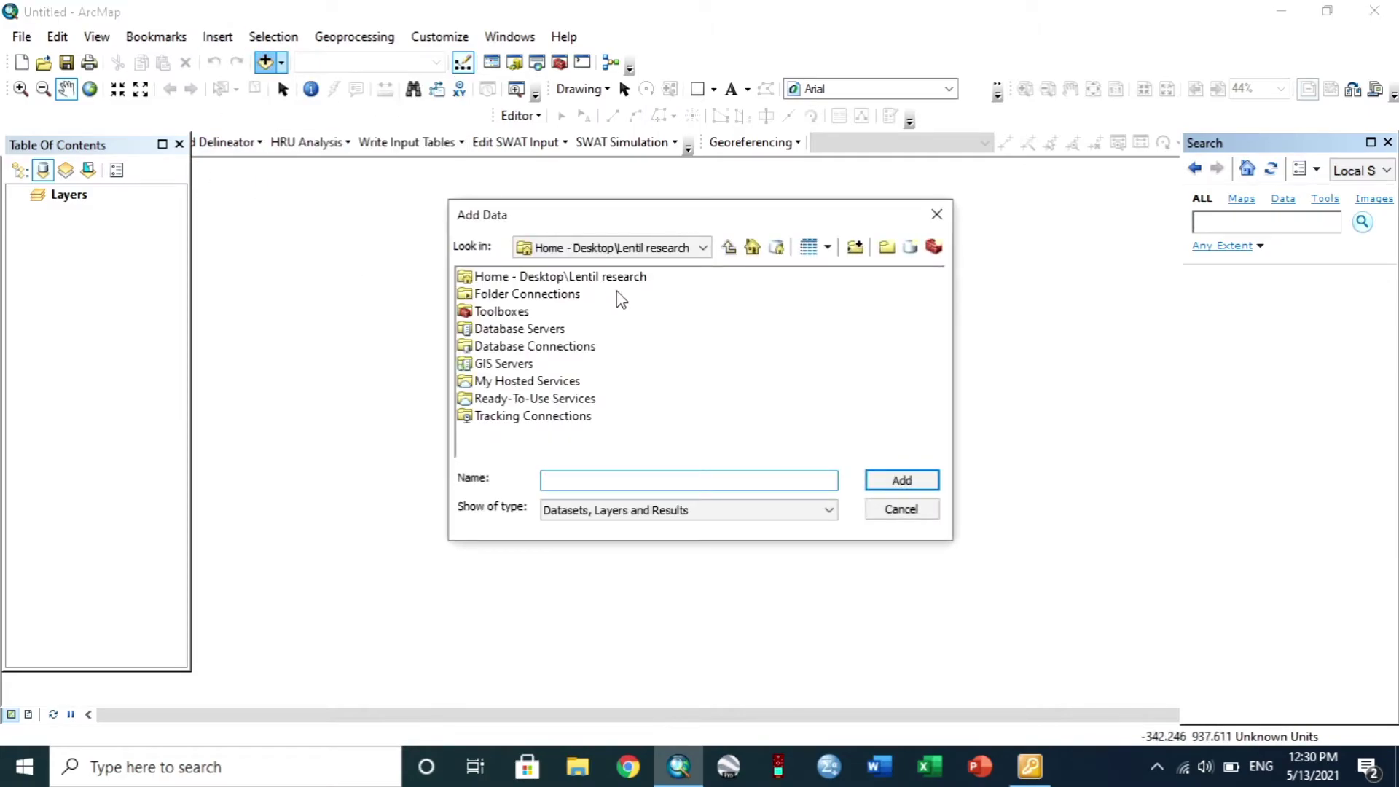
{"action": "left_click", "coordinate": [657, 246]}
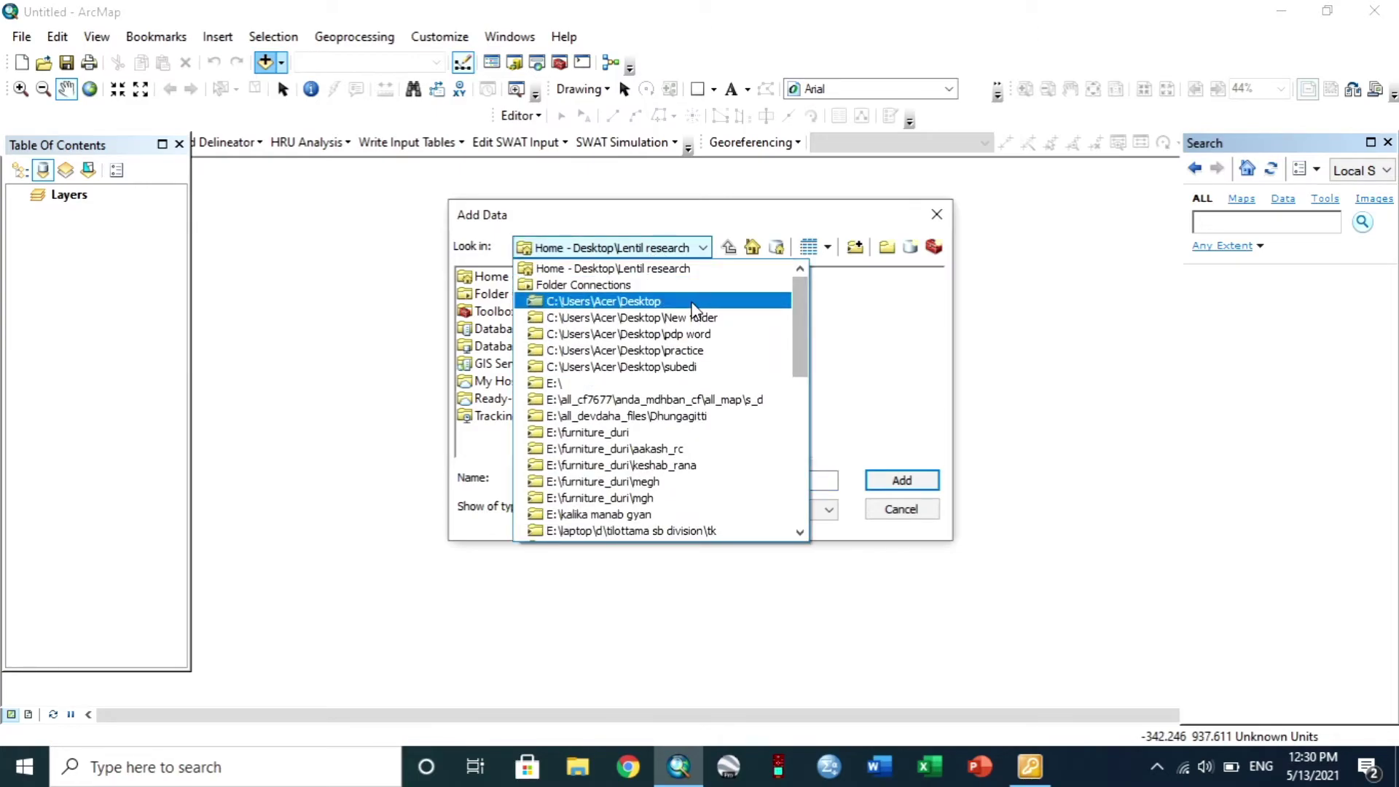
{"action": "left_click", "coordinate": [690, 301]}
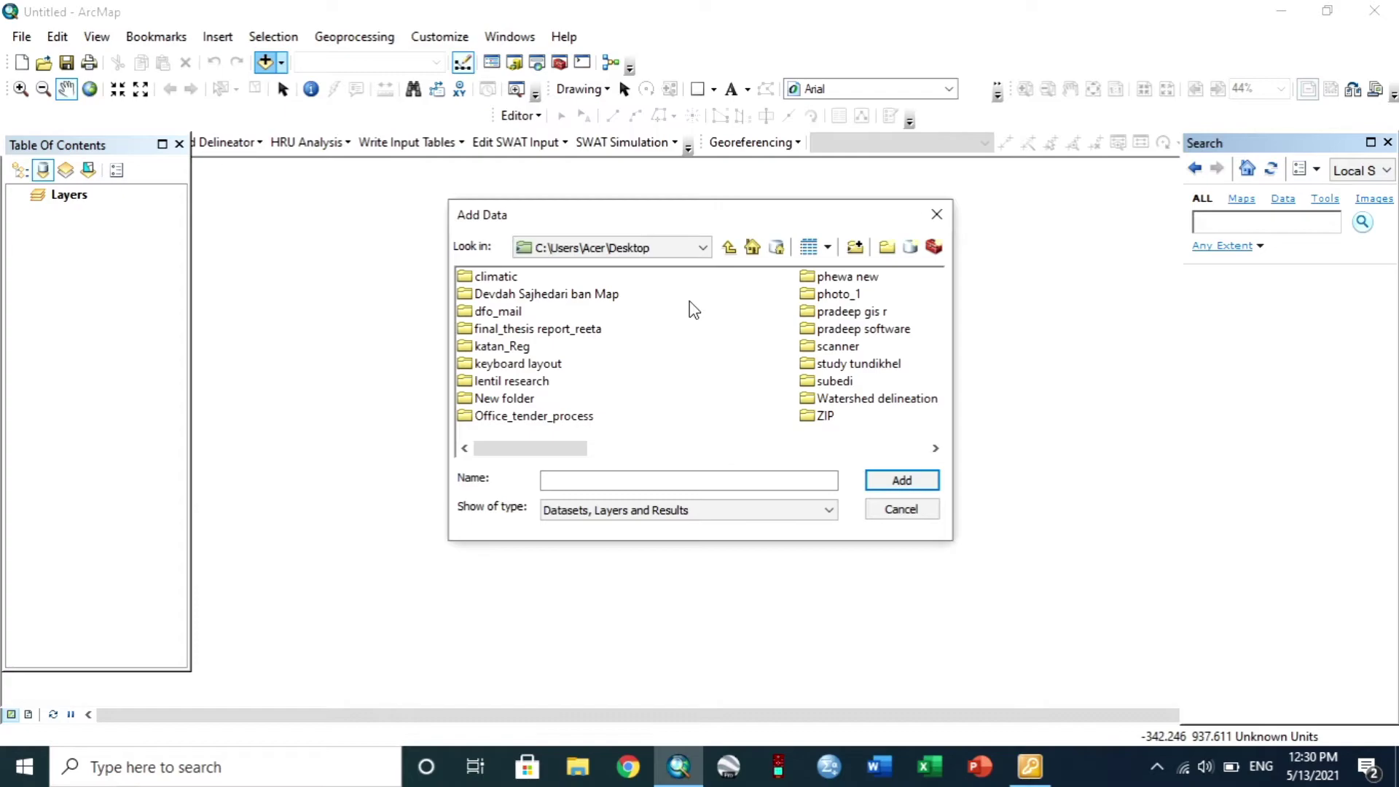
{"action": "double_click", "coordinate": [822, 278]}
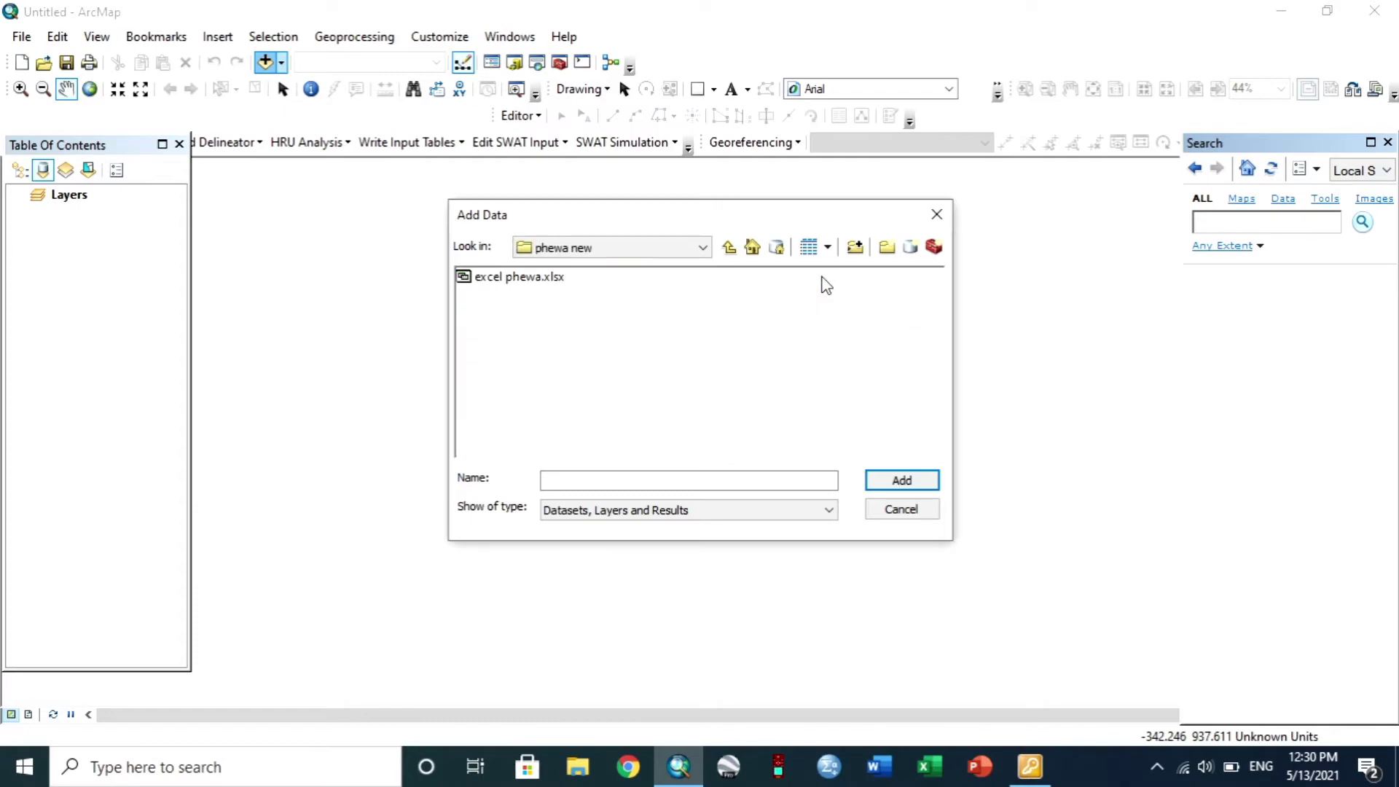
{"action": "left_click", "coordinate": [507, 281]}
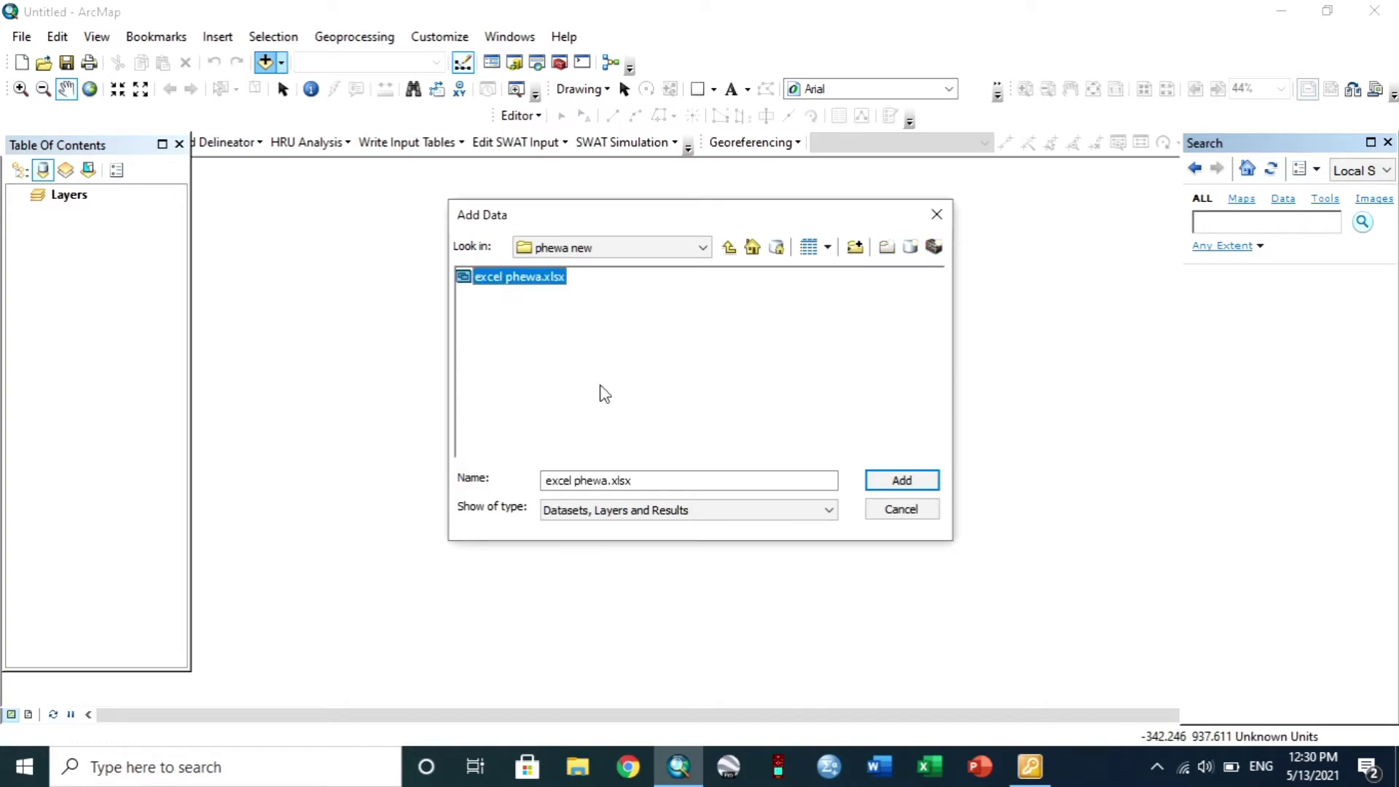
{"action": "left_click", "coordinate": [900, 486]}
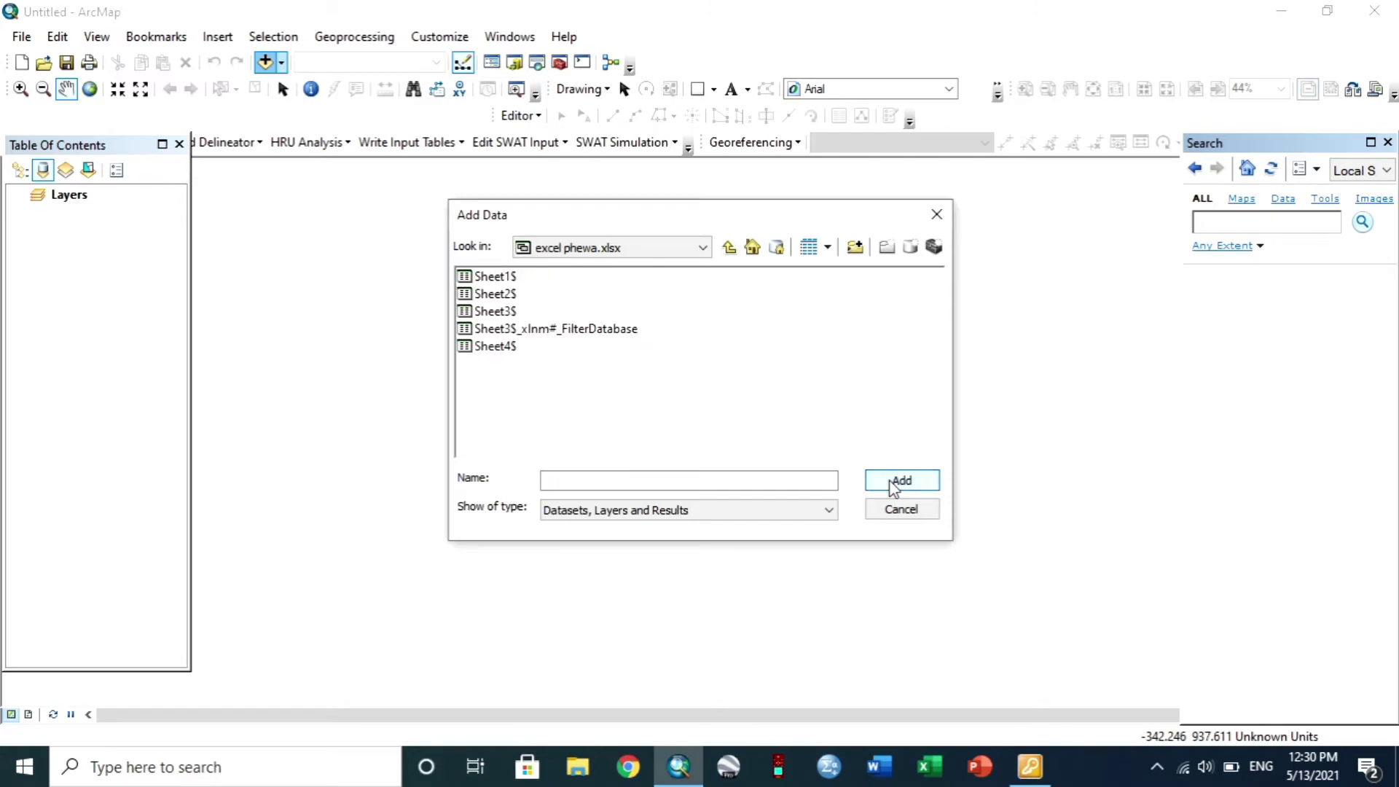
{"action": "left_click", "coordinate": [487, 347]}
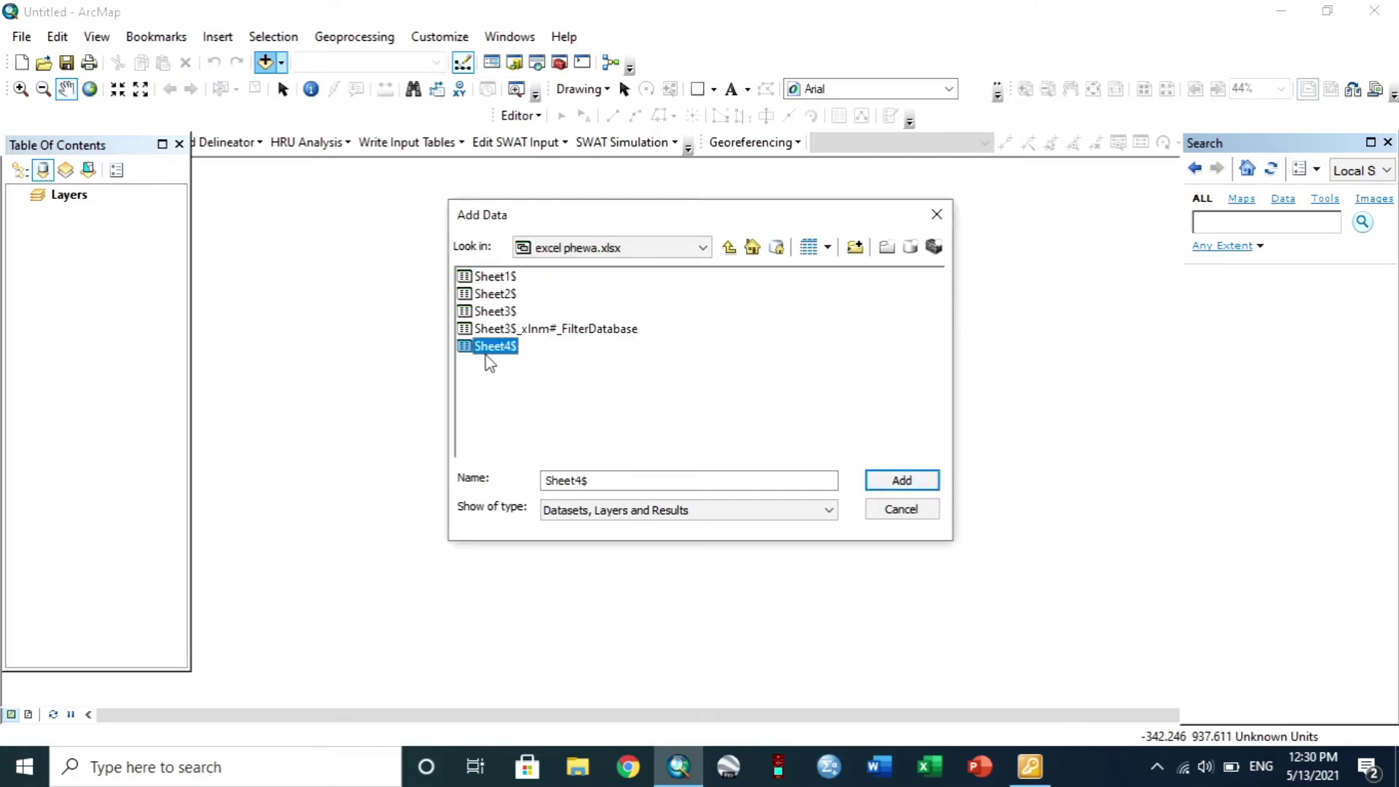
{"action": "left_click", "coordinate": [898, 481]}
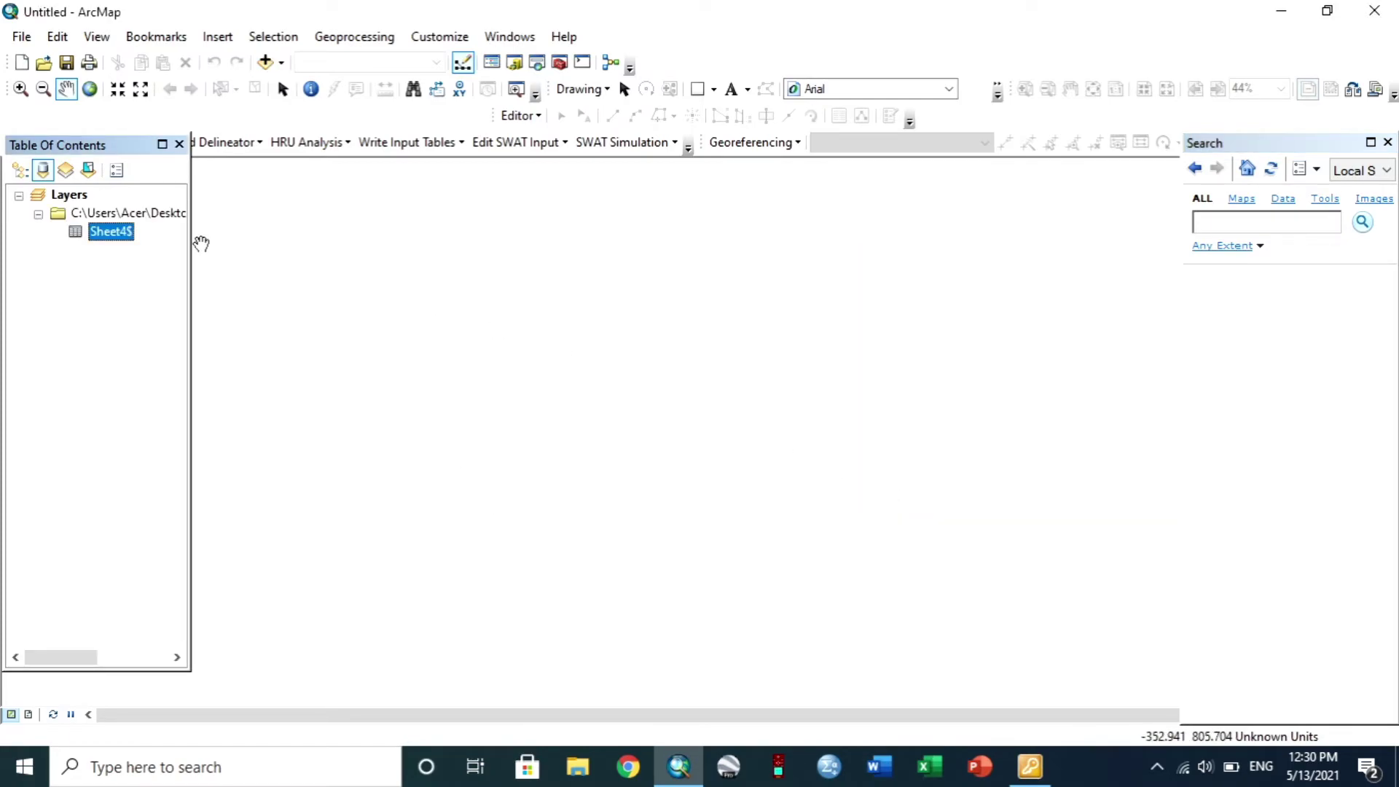
Display the Sheet4$ table as XY data, using x and y as coordinate fields and WGS 1984 as the coordinate system.
{"action": "right_click", "coordinate": [114, 234]}
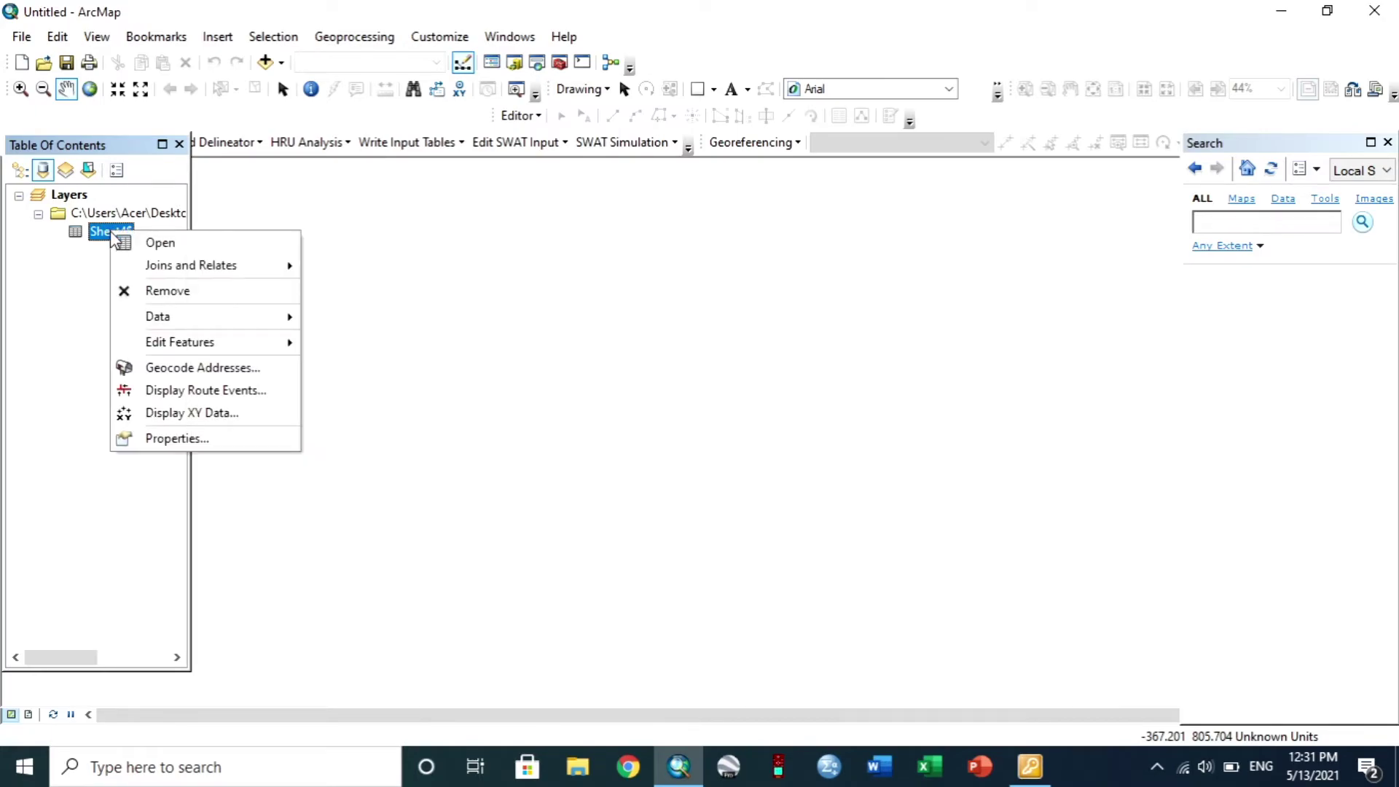
{"action": "left_click", "coordinate": [168, 410]}
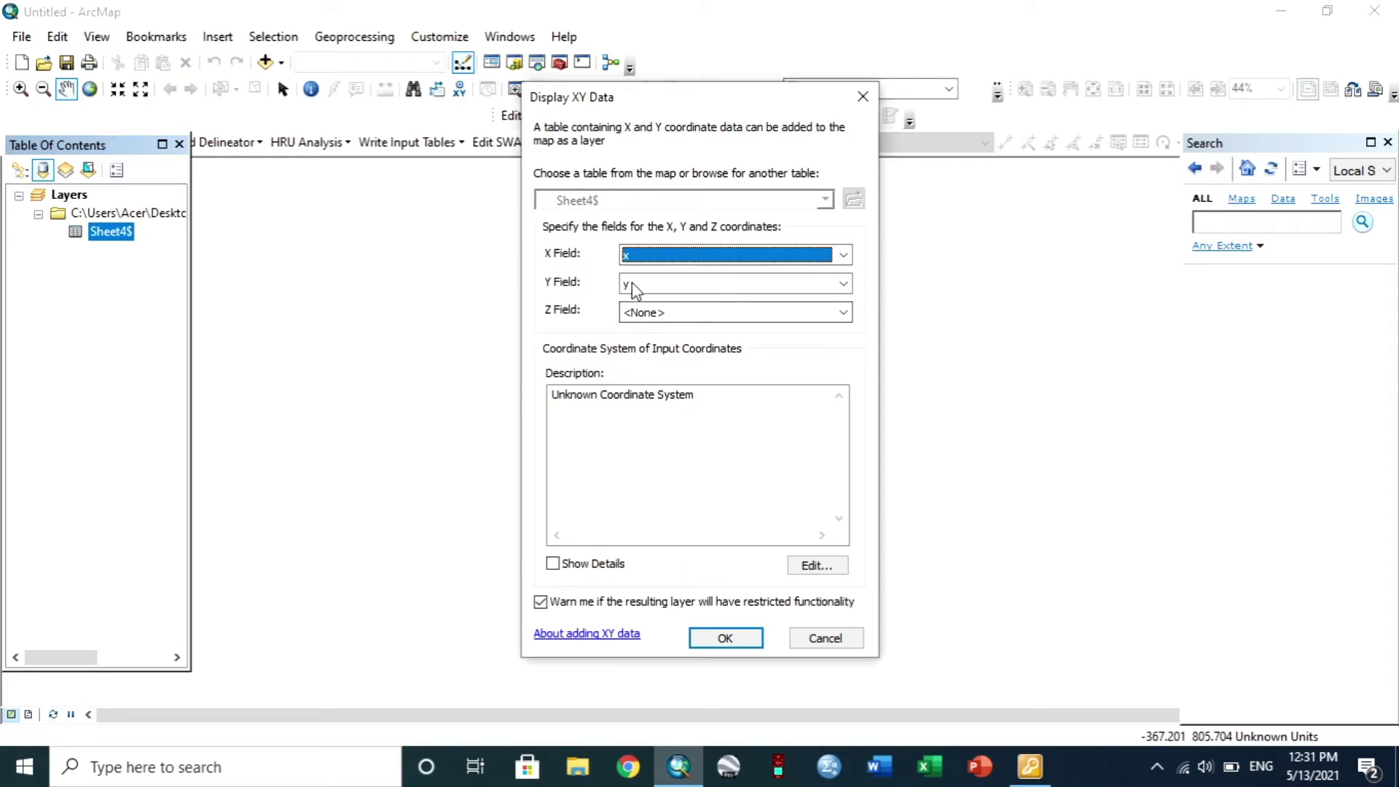
{"action": "left_click", "coordinate": [805, 568]}
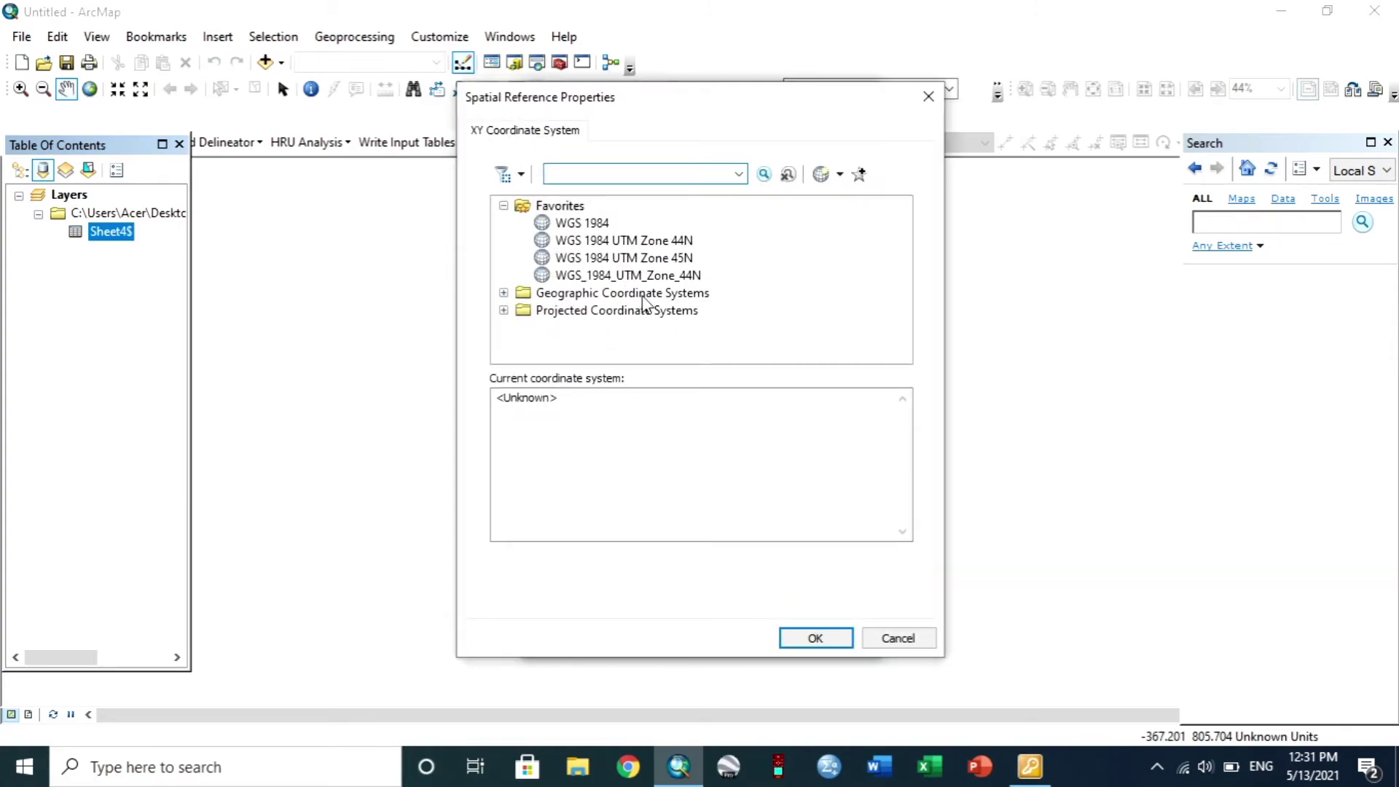
{"action": "left_click", "coordinate": [572, 225]}
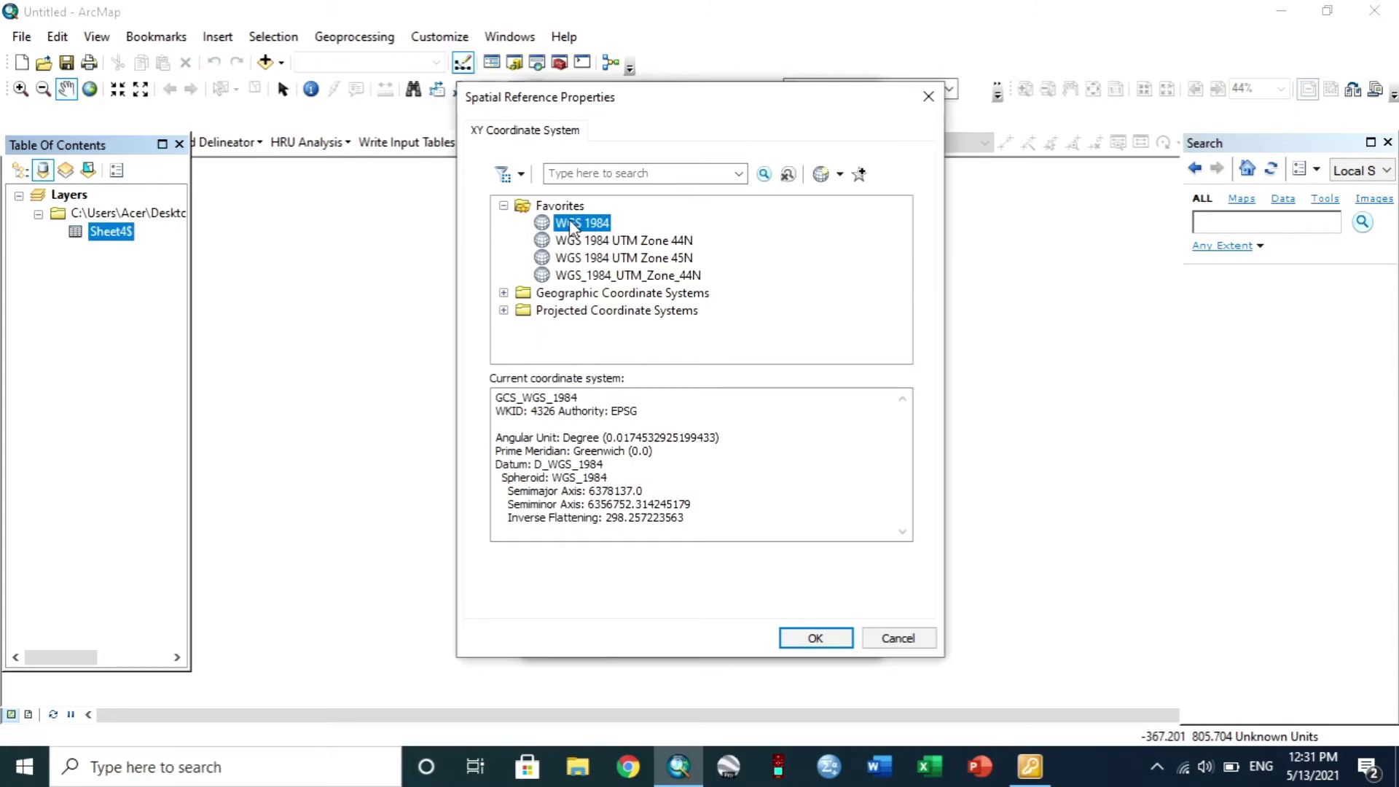
{"action": "left_click", "coordinate": [814, 638]}
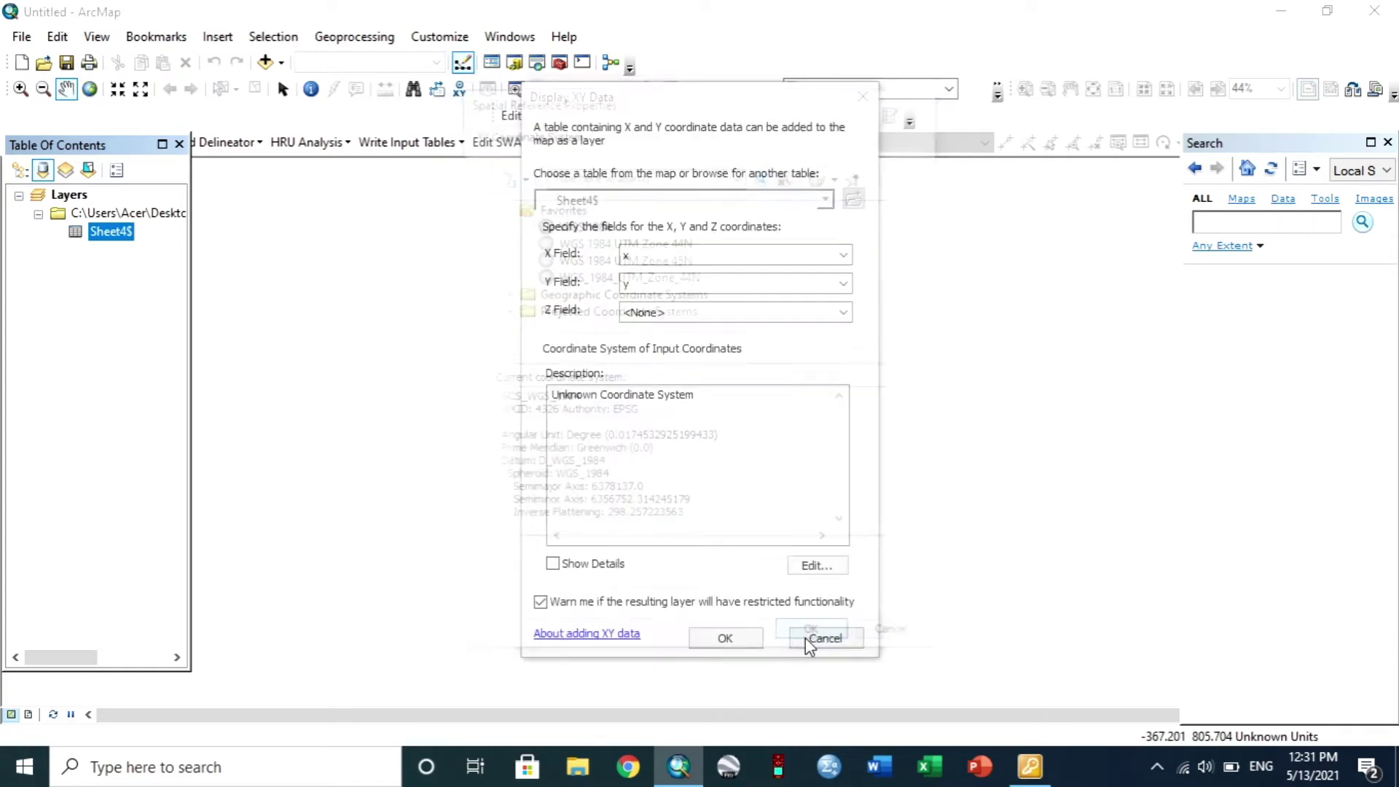
{"action": "left_click", "coordinate": [731, 638]}
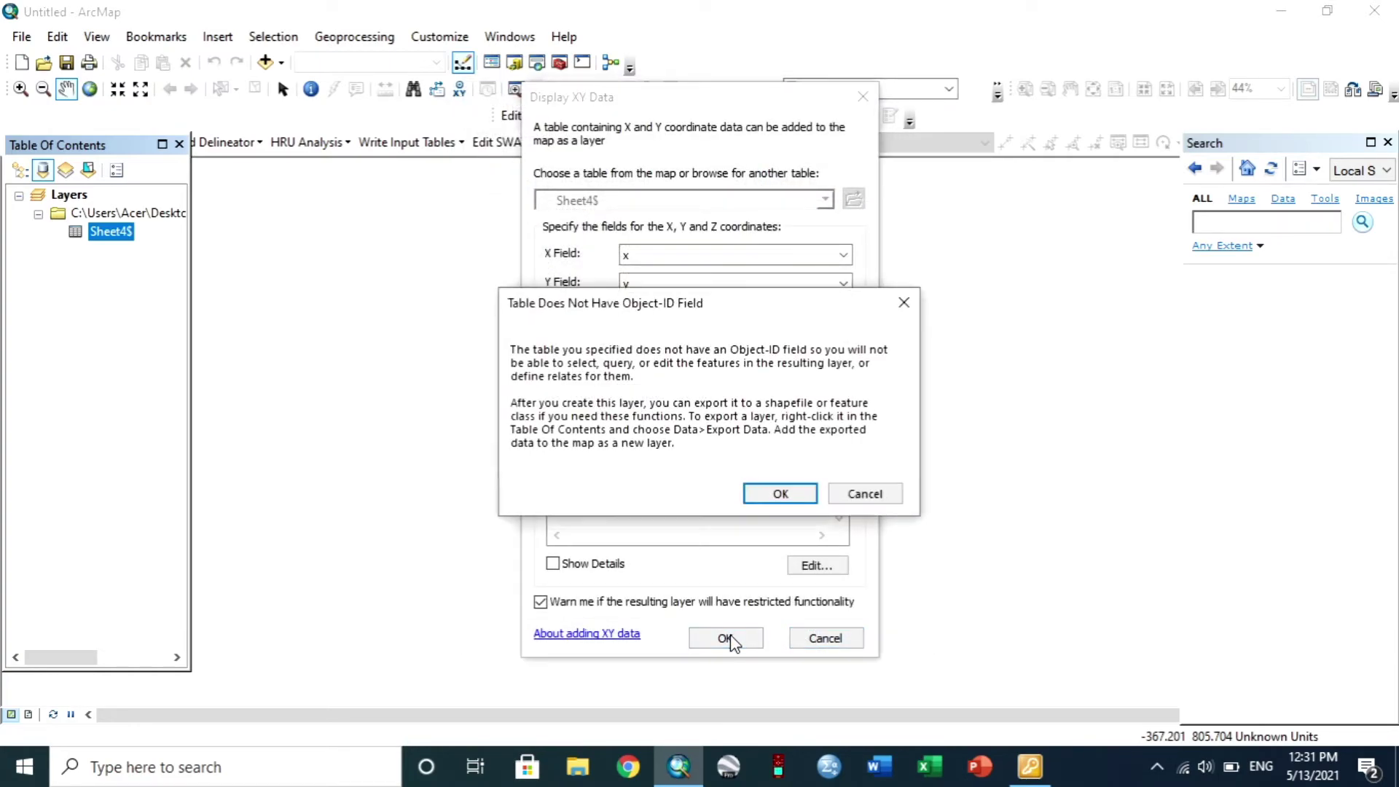
{"action": "left_click", "coordinate": [759, 495]}
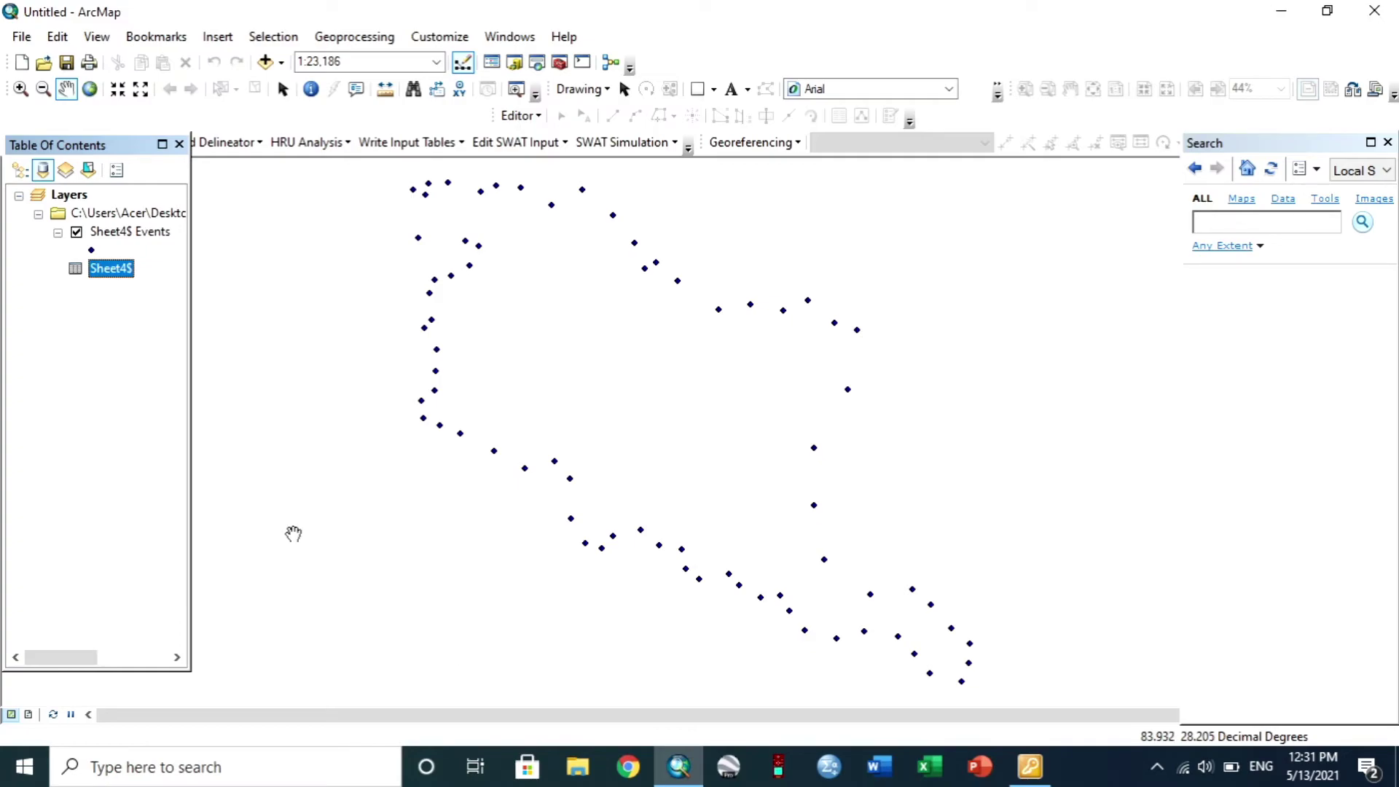
Export all features of the Sheet4$ Events layer as shapefile Export_Output.shp in the phewa new folder and add it to the map.
{"action": "left_click", "coordinate": [139, 232]}
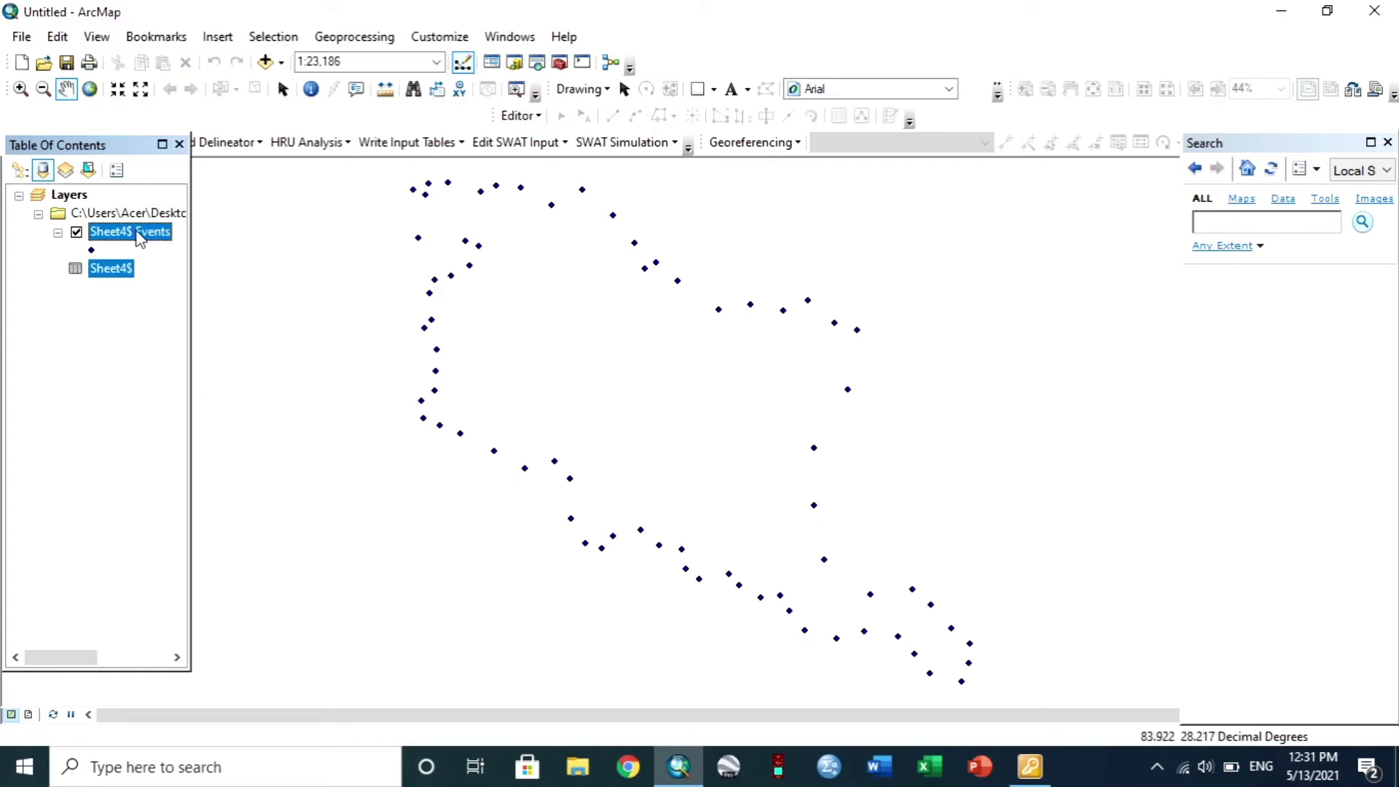
{"action": "right_click", "coordinate": [137, 232]}
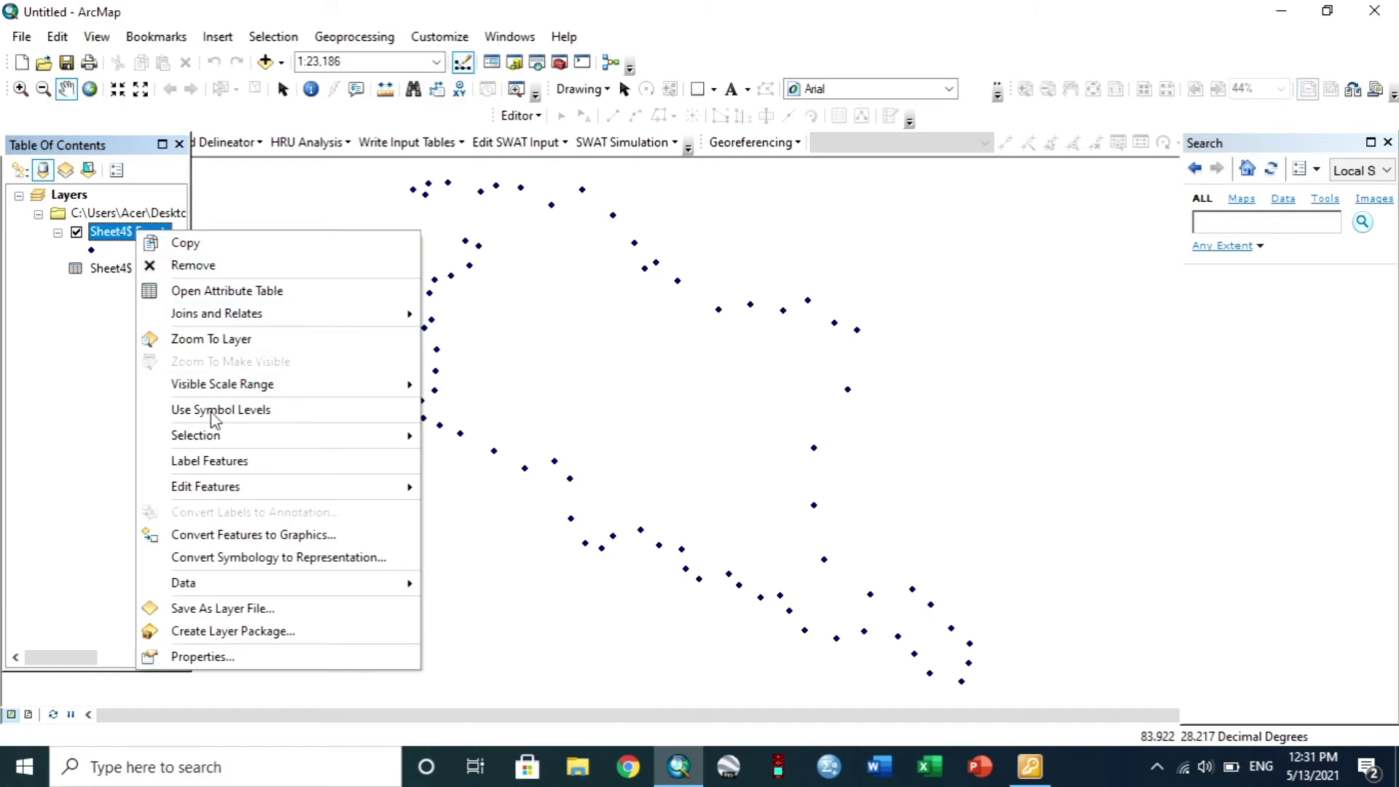
{"action": "mouse_move", "coordinate": [238, 587]}
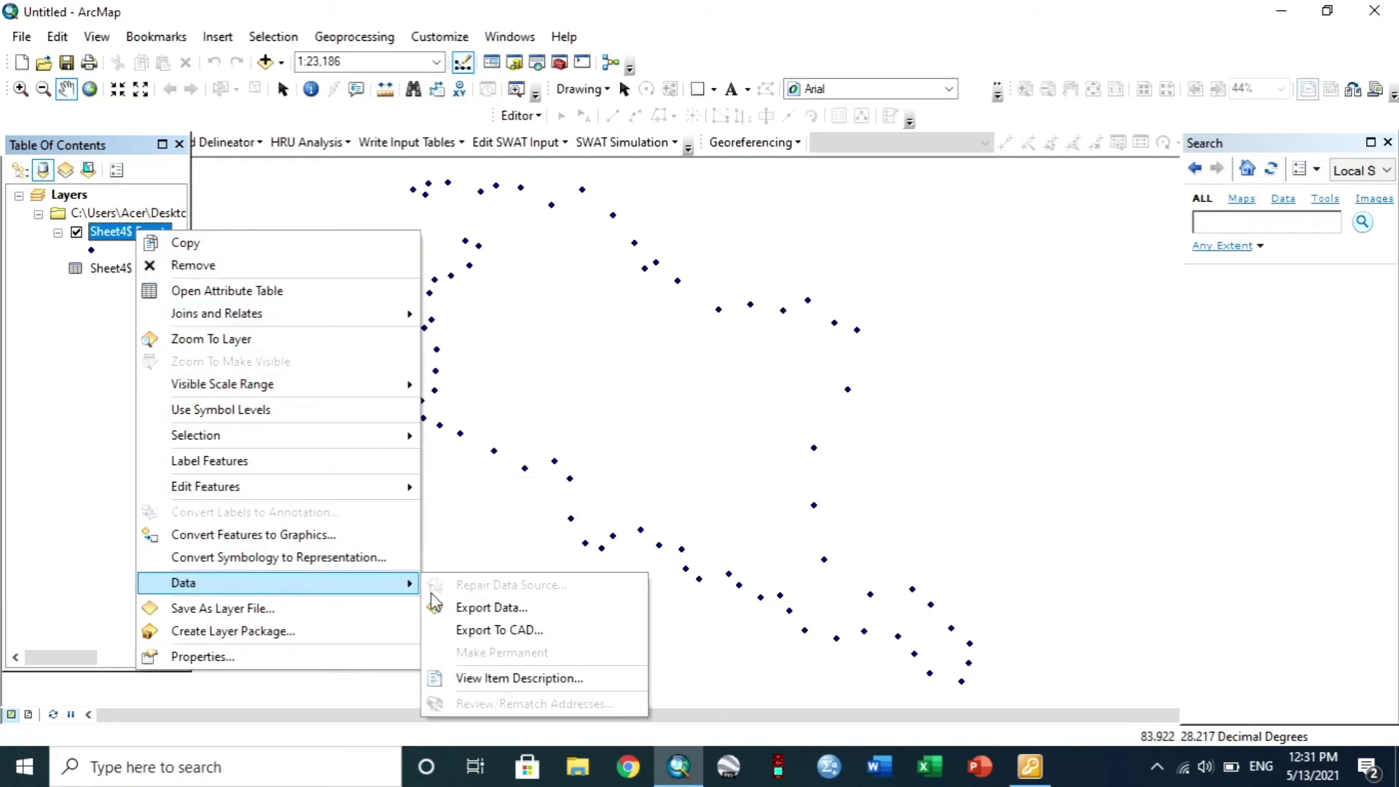
{"action": "left_click", "coordinate": [452, 609]}
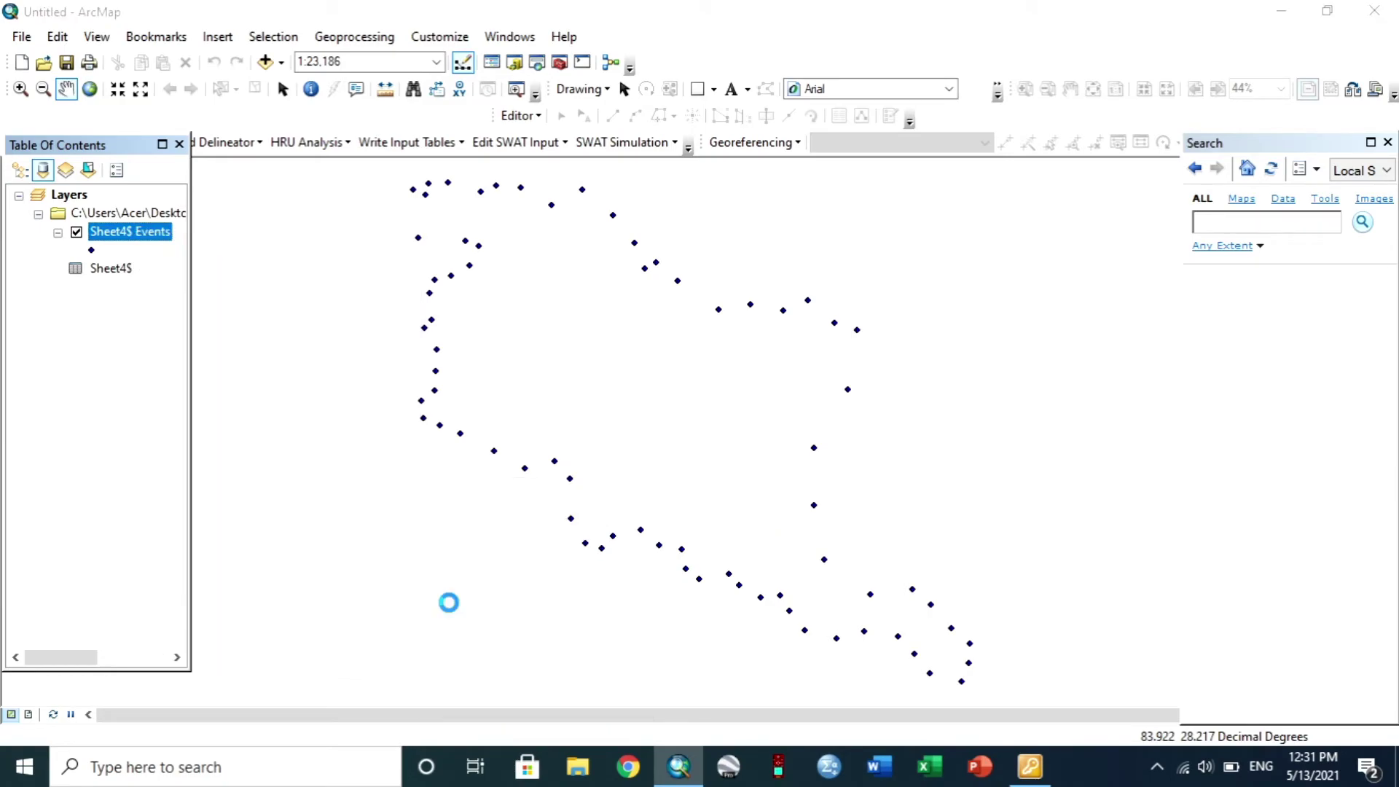
{"action": "left_click", "coordinate": [872, 413]}
{"action": "double_click", "coordinate": [667, 275]}
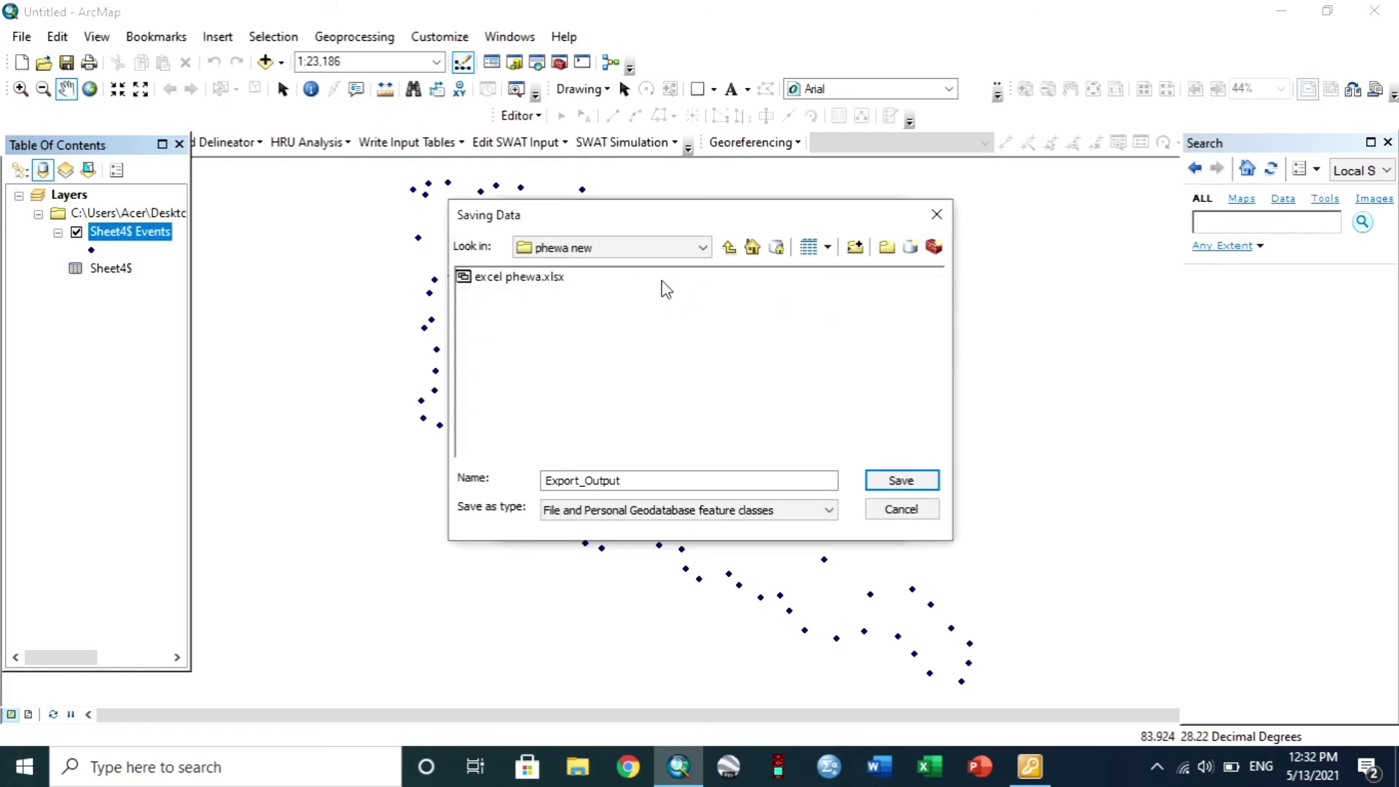
{"action": "left_click", "coordinate": [803, 510]}
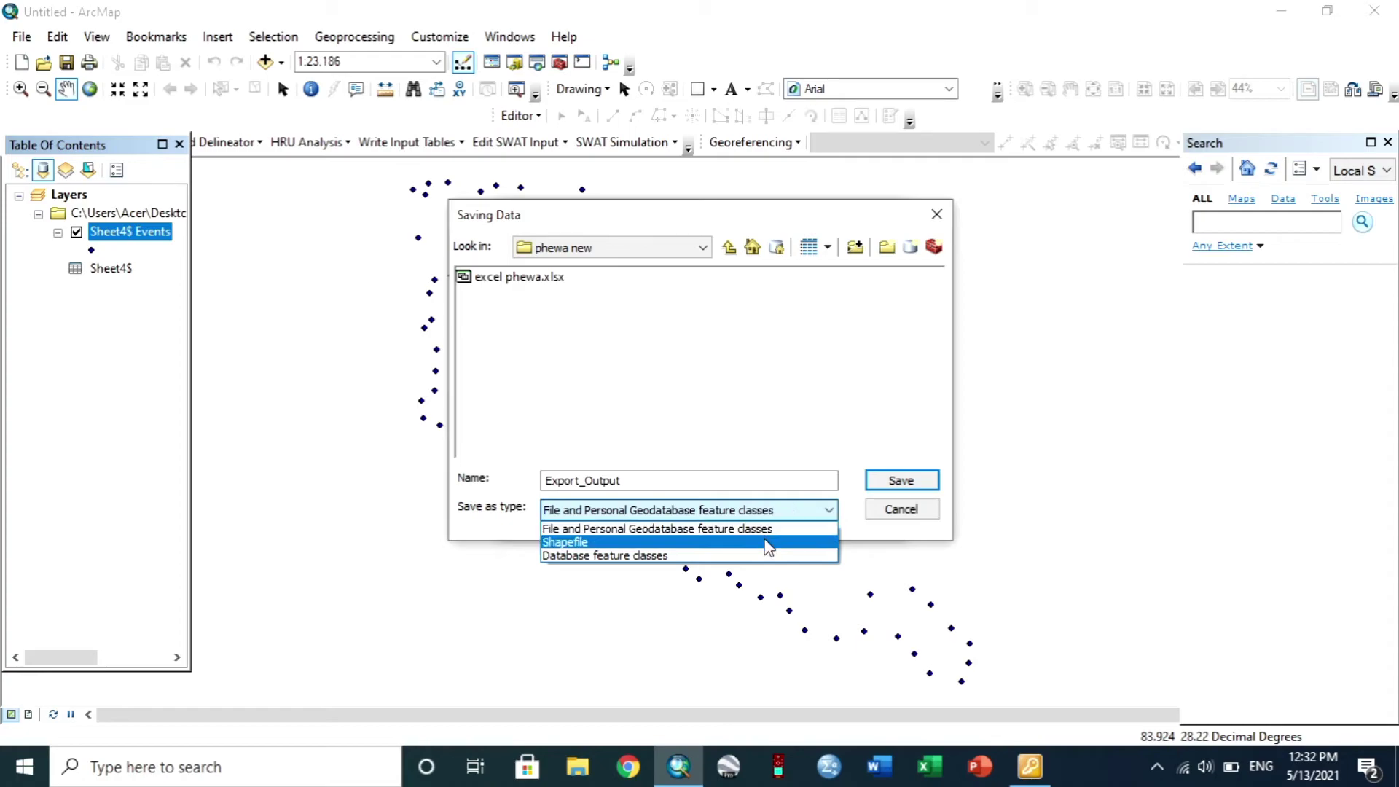
{"action": "left_click", "coordinate": [765, 543]}
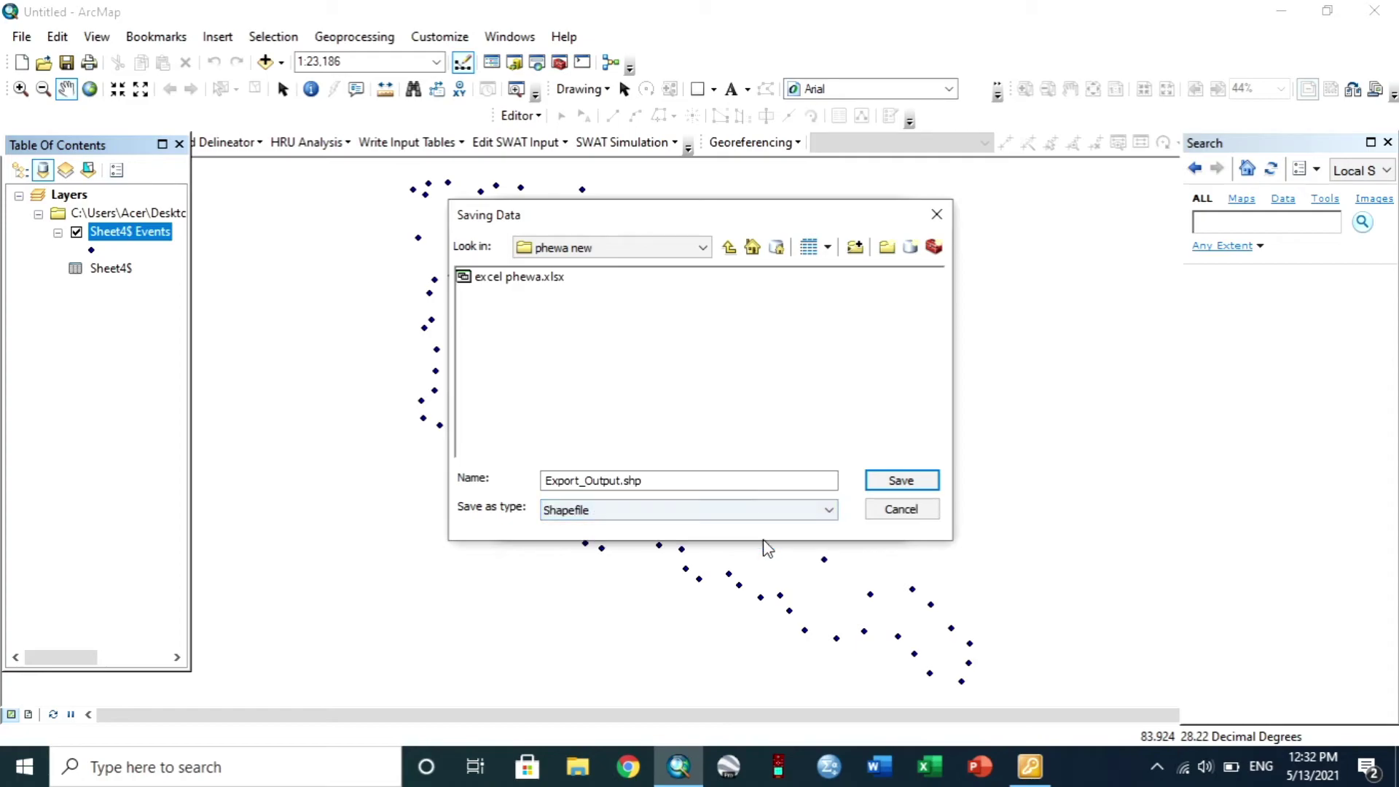
{"action": "left_click", "coordinate": [897, 483]}
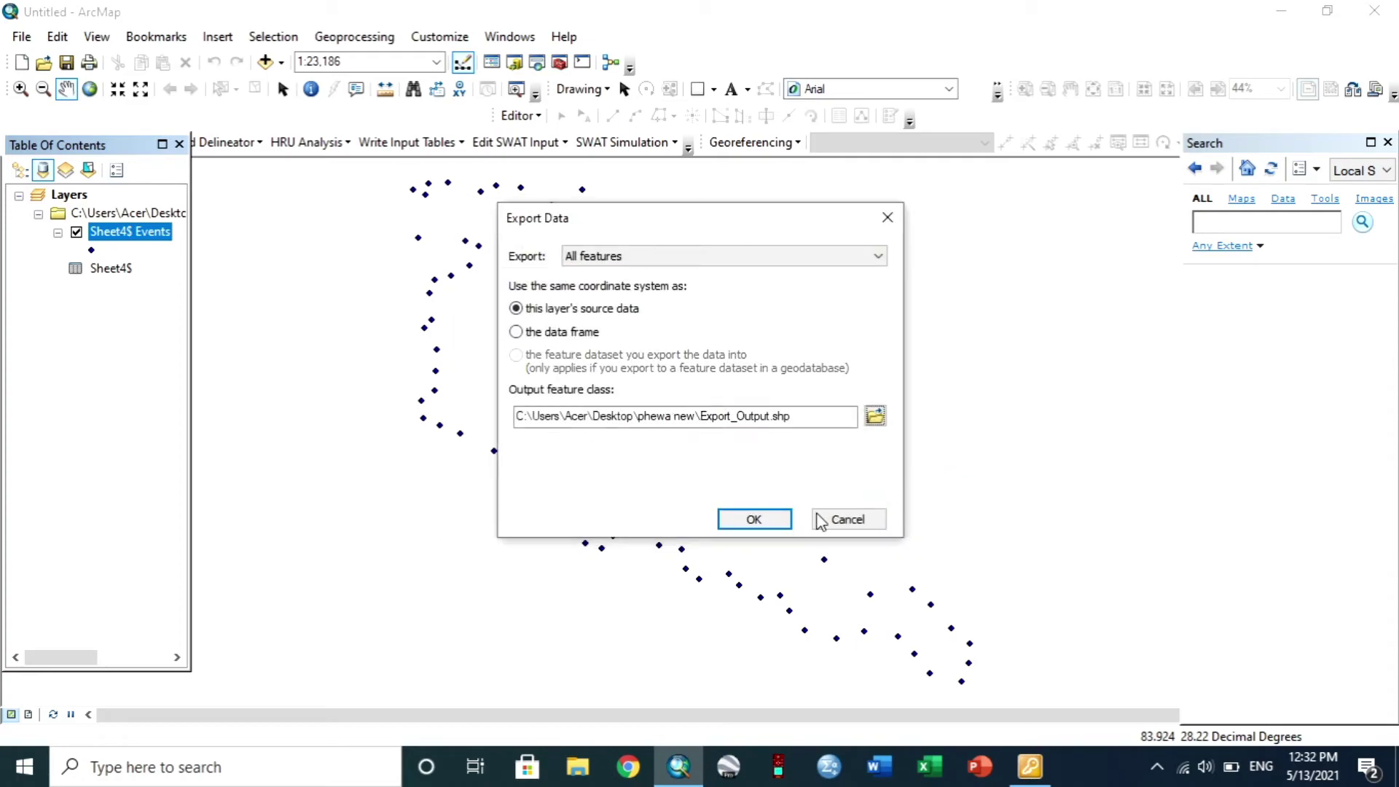
{"action": "left_click", "coordinate": [755, 520]}
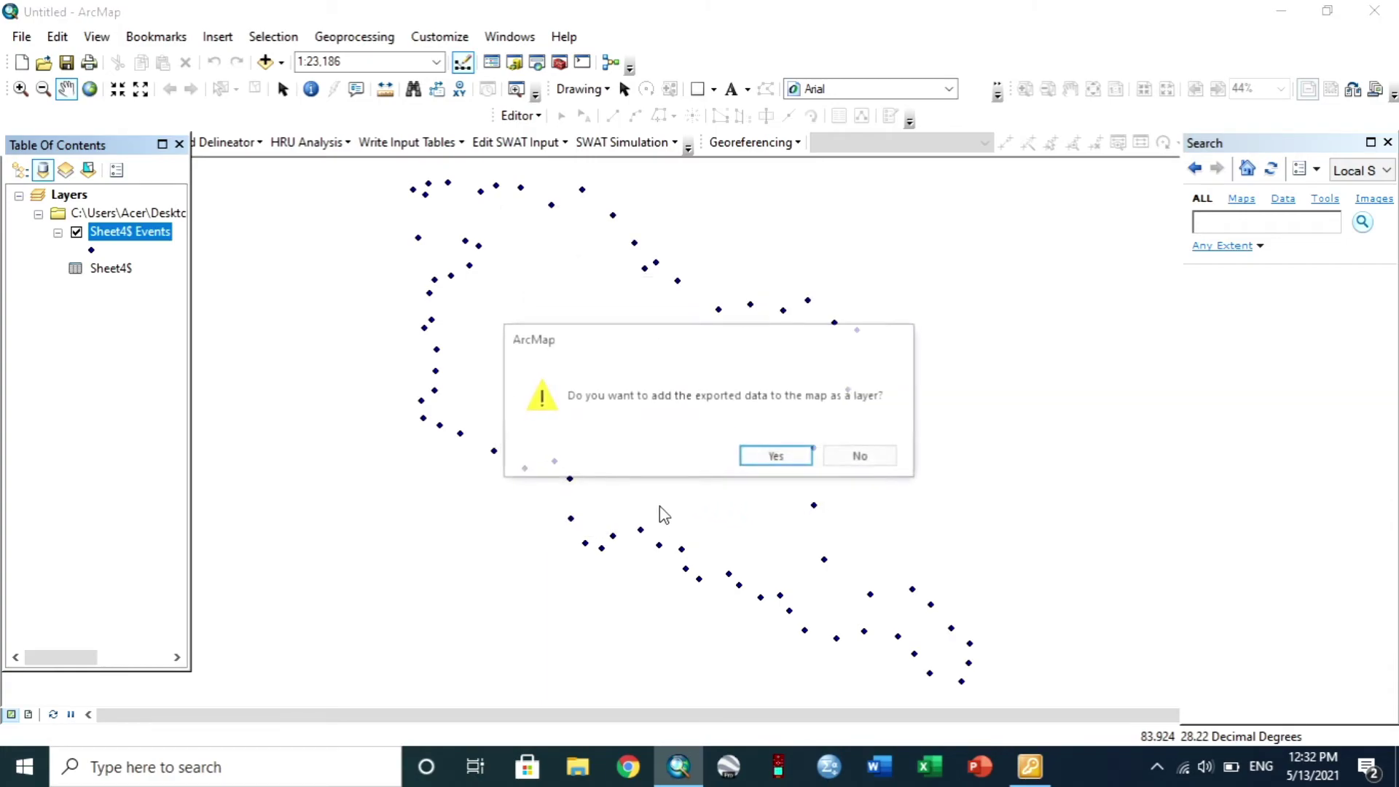
{"action": "left_click", "coordinate": [777, 458]}
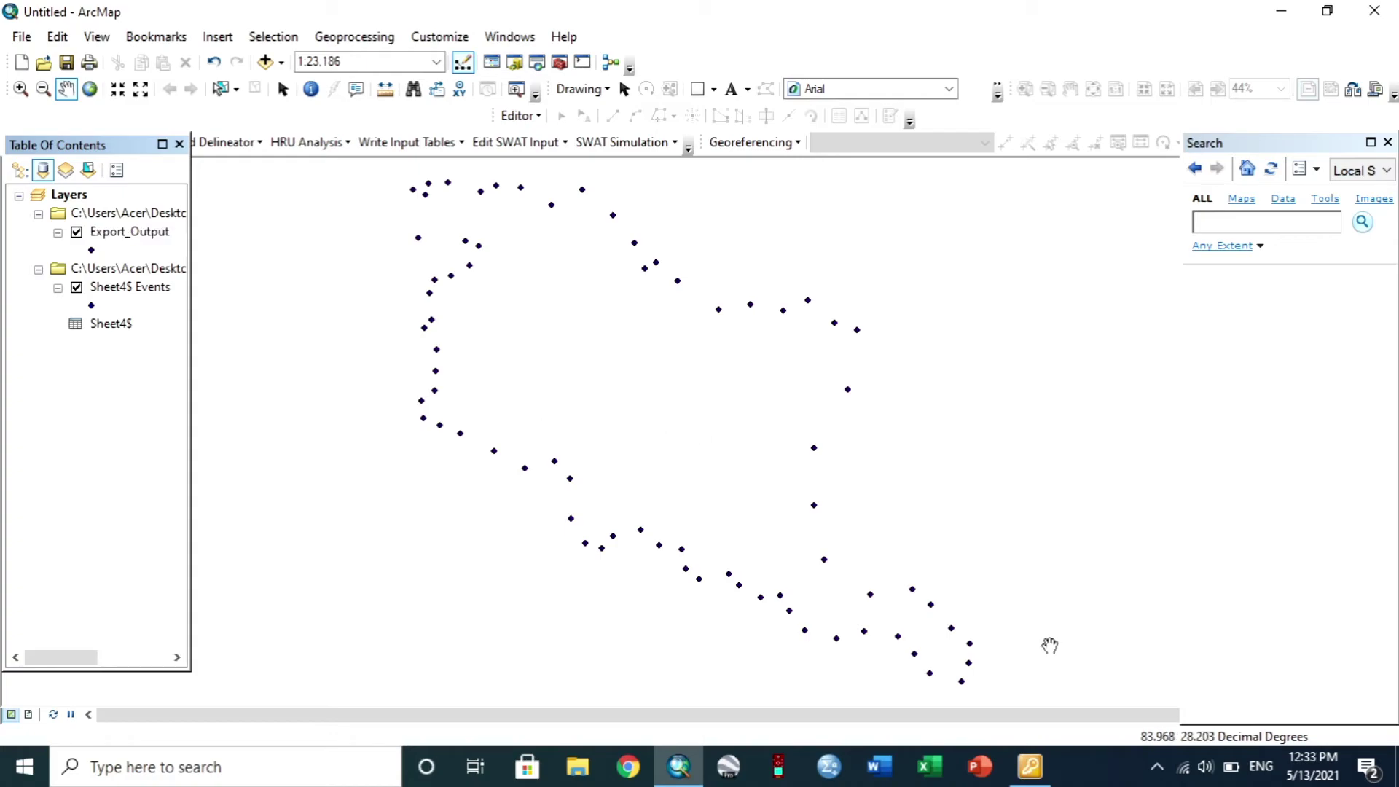
Run Points To Line on Export_Output with Close Line enabled, saving the result as exp.shp in the phewa new folder.
{"action": "left_click", "coordinate": [1229, 224]}
{"action": "type", "text": "points to line"}
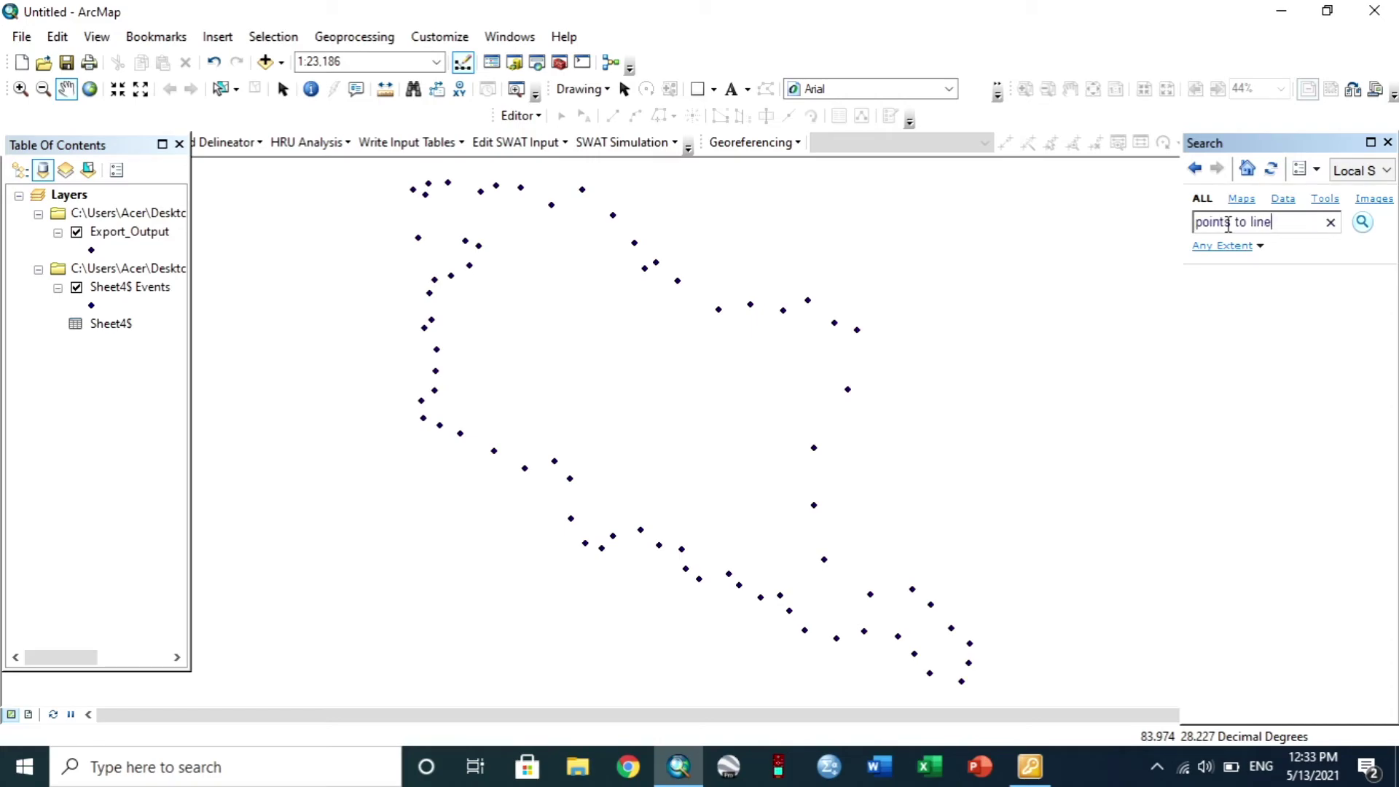
{"action": "left_click", "coordinate": [1360, 222]}
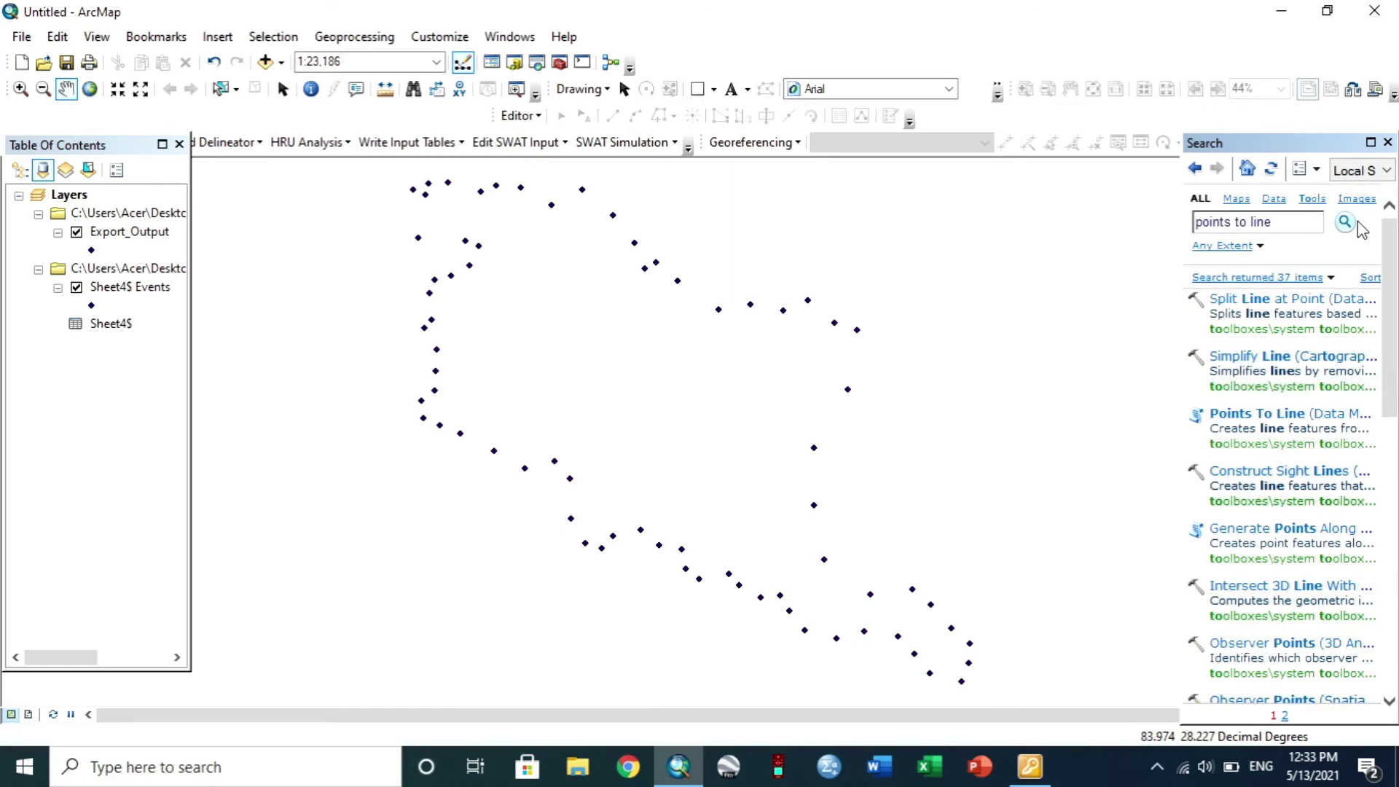
{"action": "left_click", "coordinate": [1269, 413]}
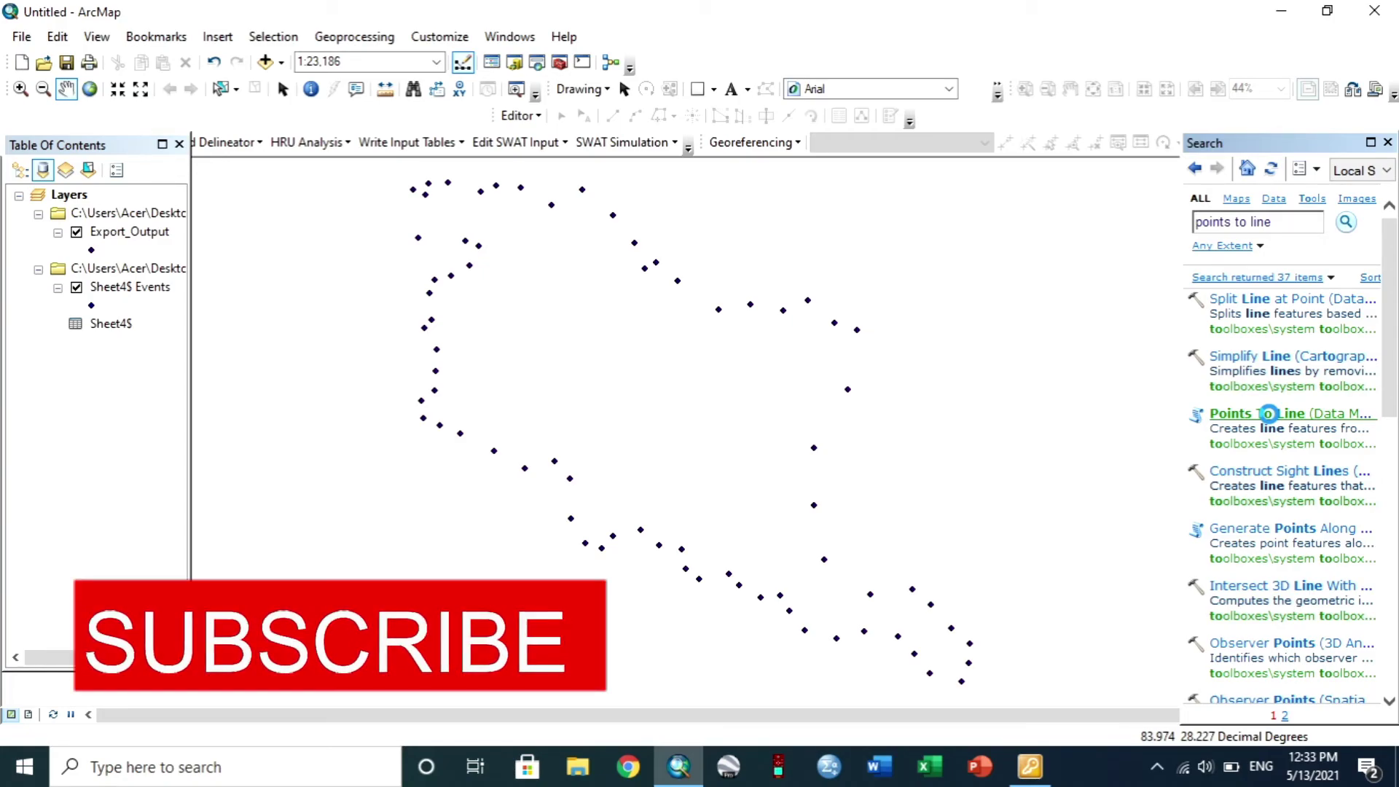
{"action": "left_click", "coordinate": [1040, 233]}
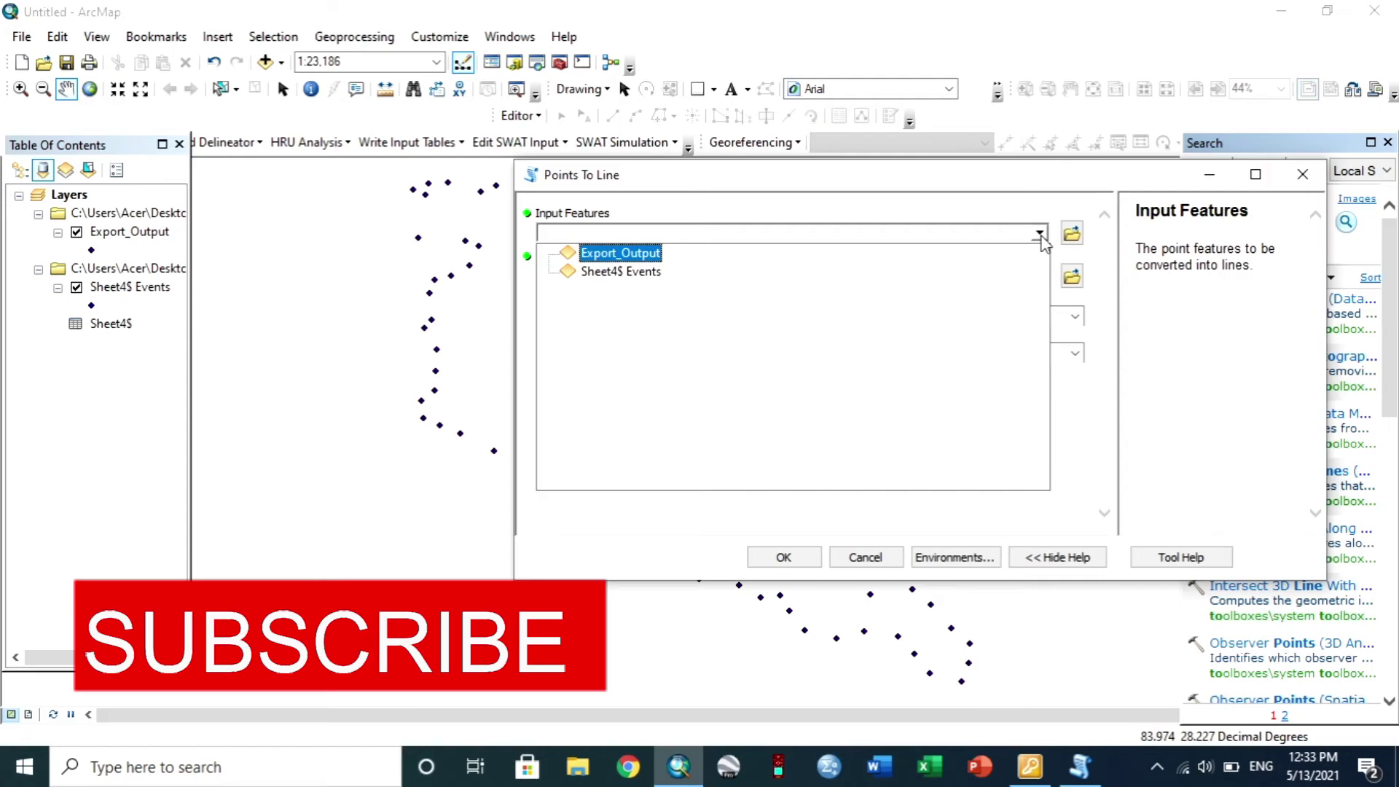
{"action": "left_click", "coordinate": [623, 254]}
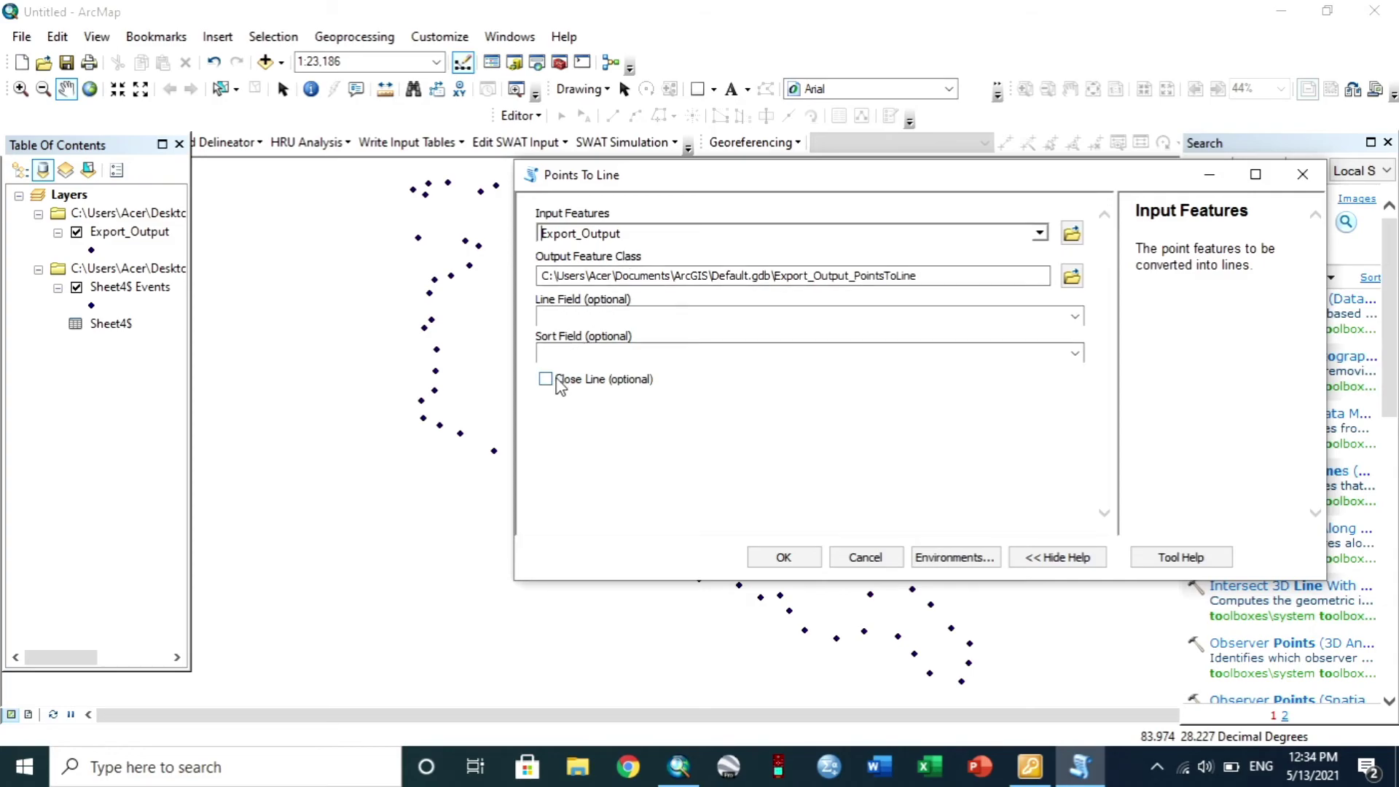
{"action": "left_click", "coordinate": [551, 384]}
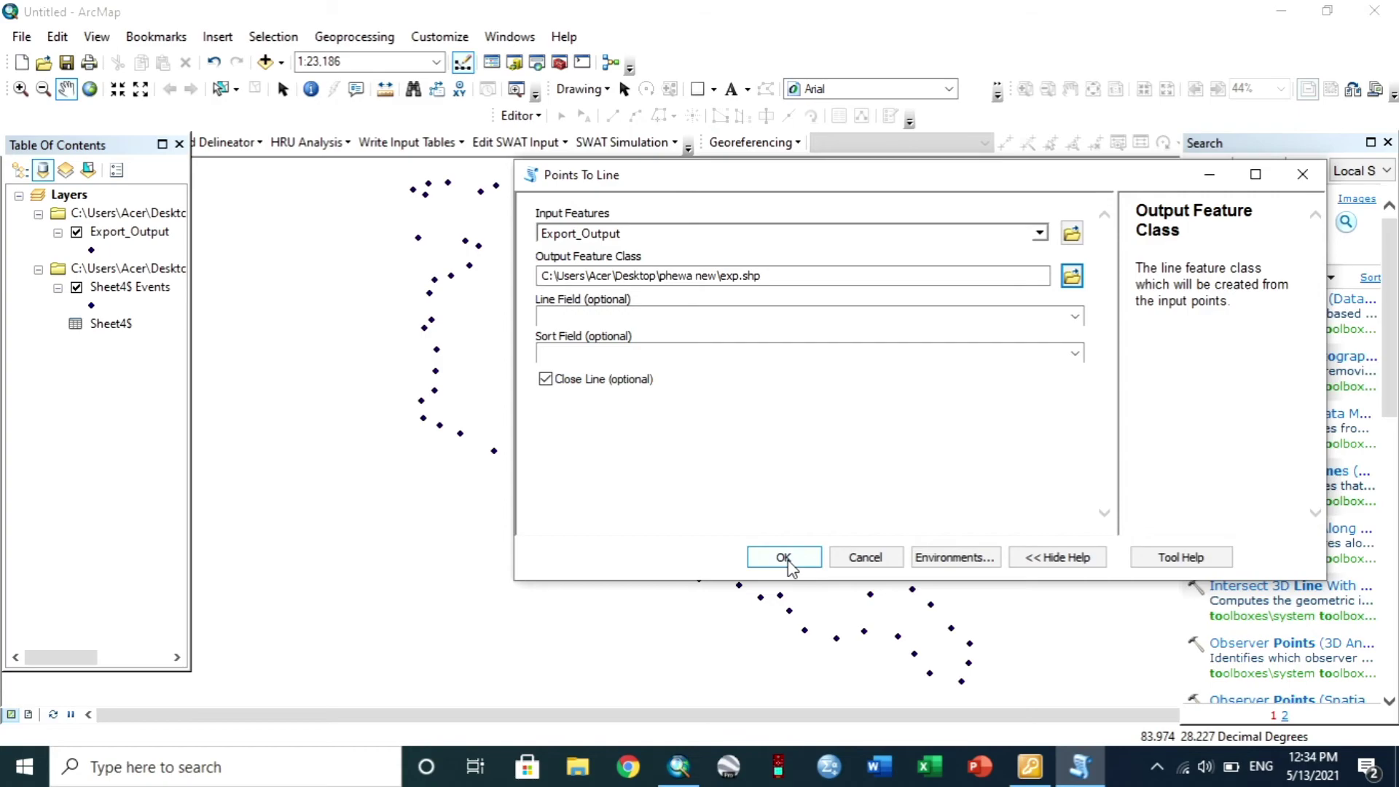
{"action": "left_click", "coordinate": [783, 558]}
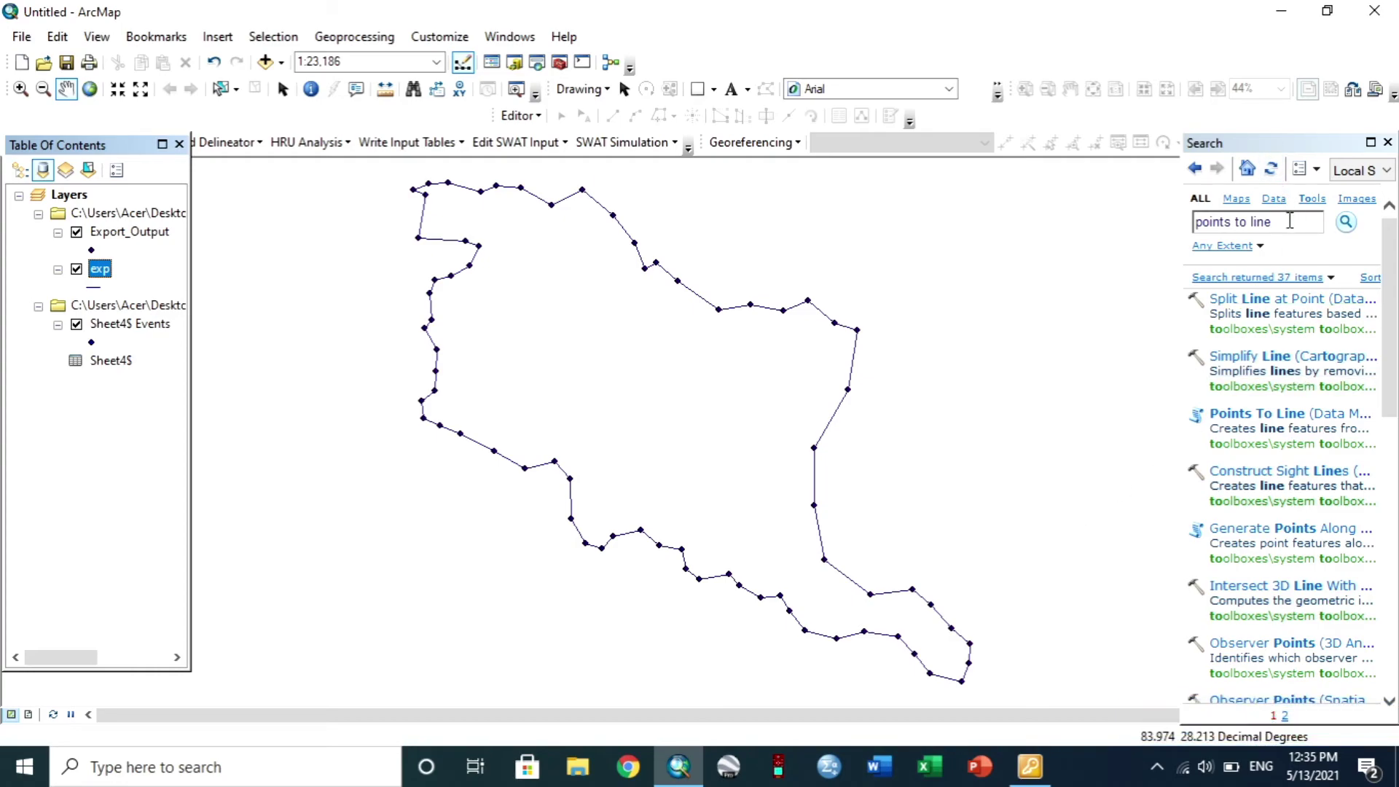
Run Feature To Polygon on the exp line layer, keeping the default output exp_FeatureToPolygon in Default.gdb and preserving attributes.
{"action": "left_click", "coordinate": [1289, 220]}
{"action": "type", "text": "feature to"}
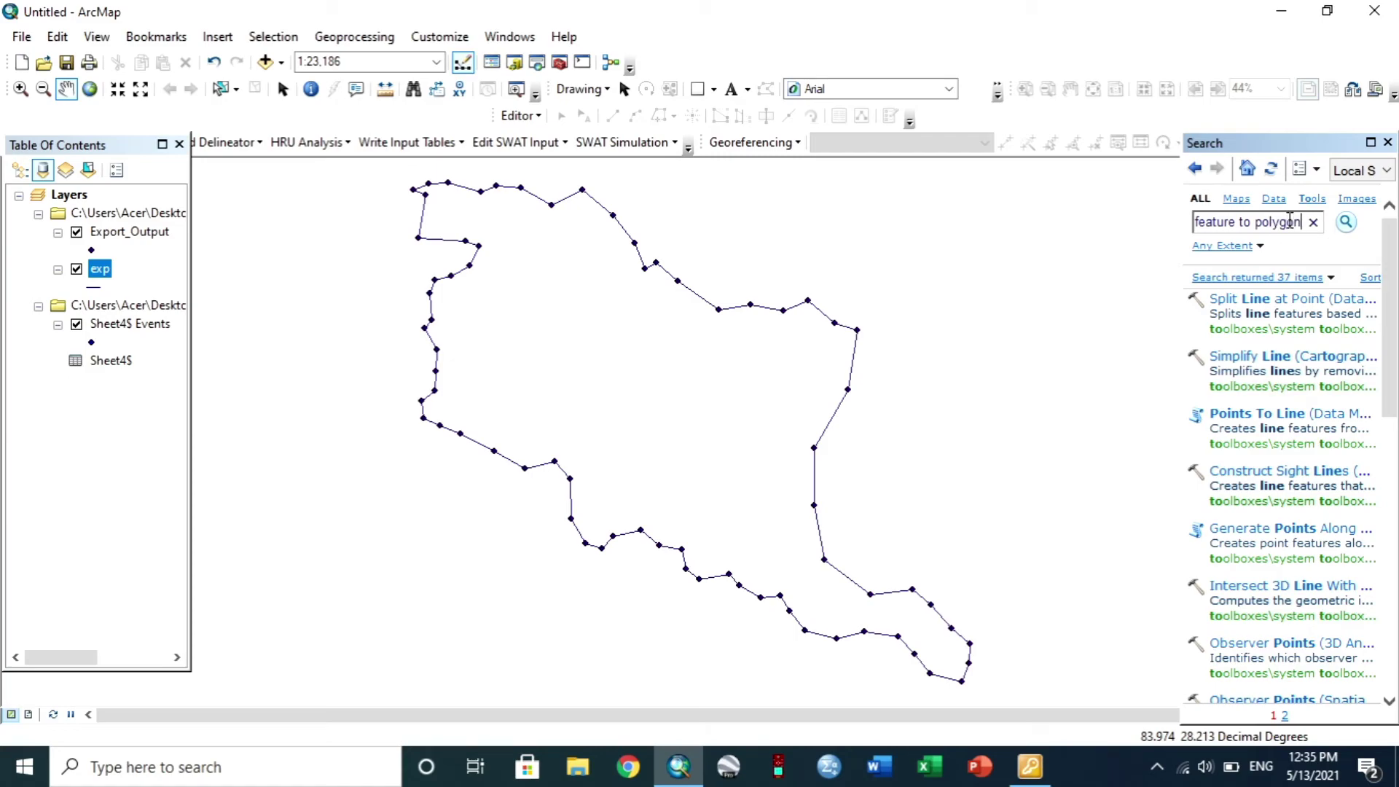
{"action": "key", "text": "Return"}
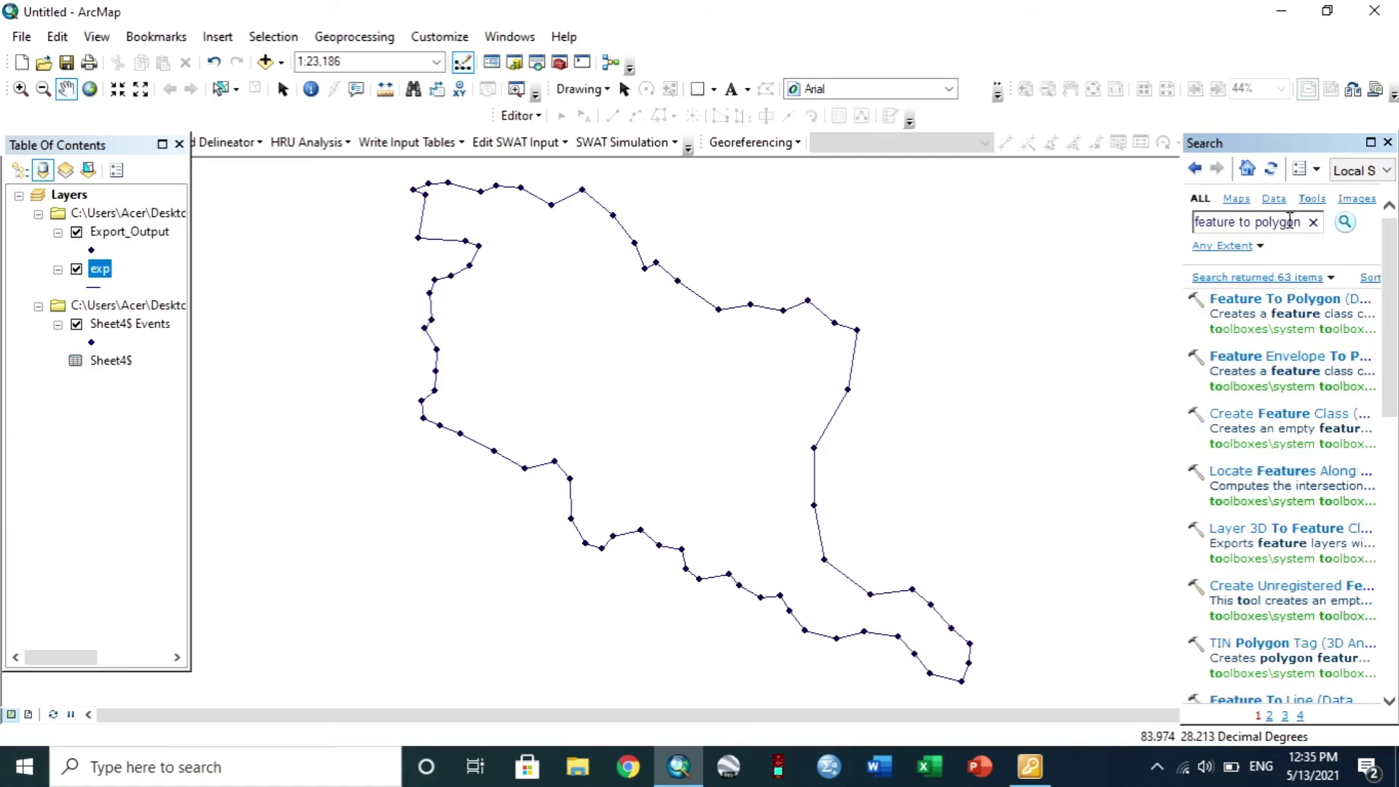
{"action": "left_click", "coordinate": [1255, 299]}
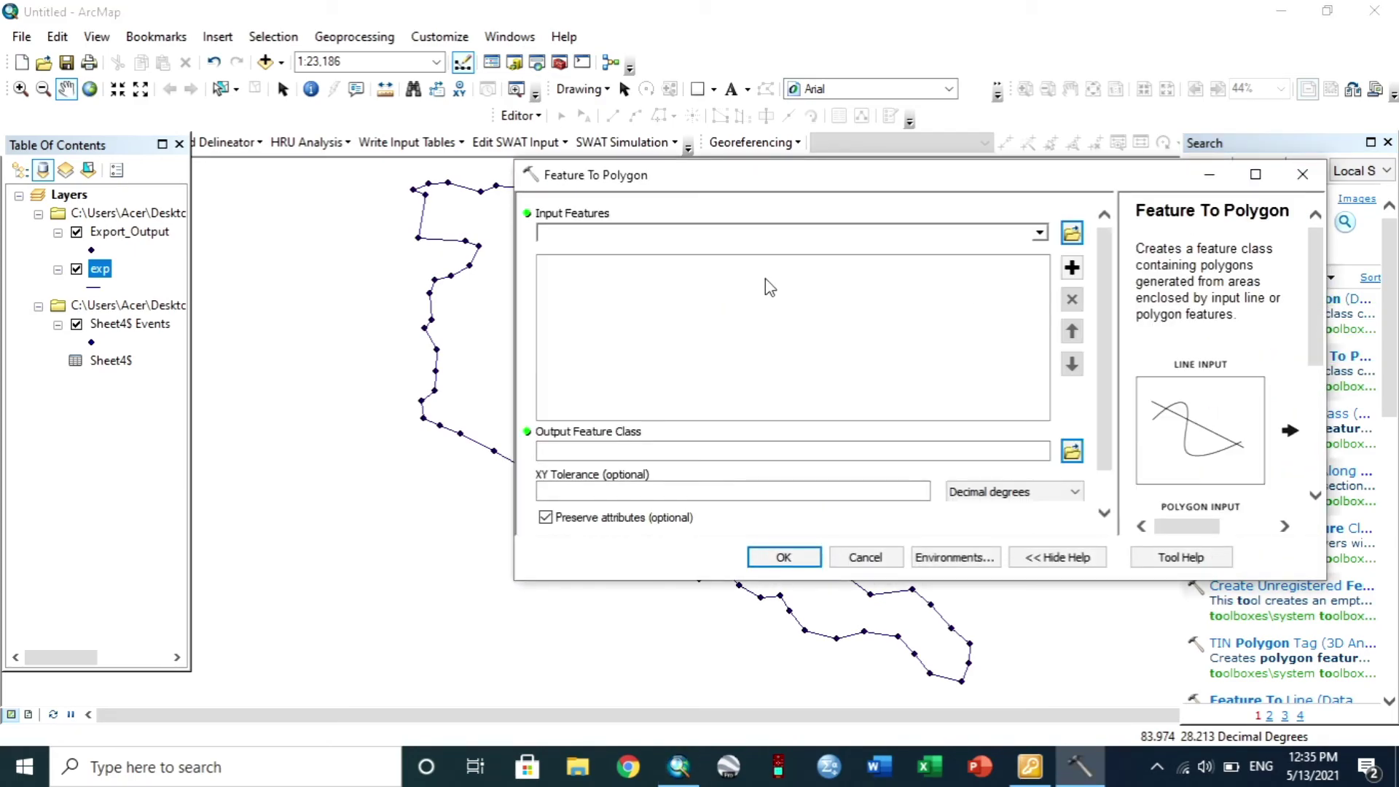
{"action": "left_click", "coordinate": [1039, 233]}
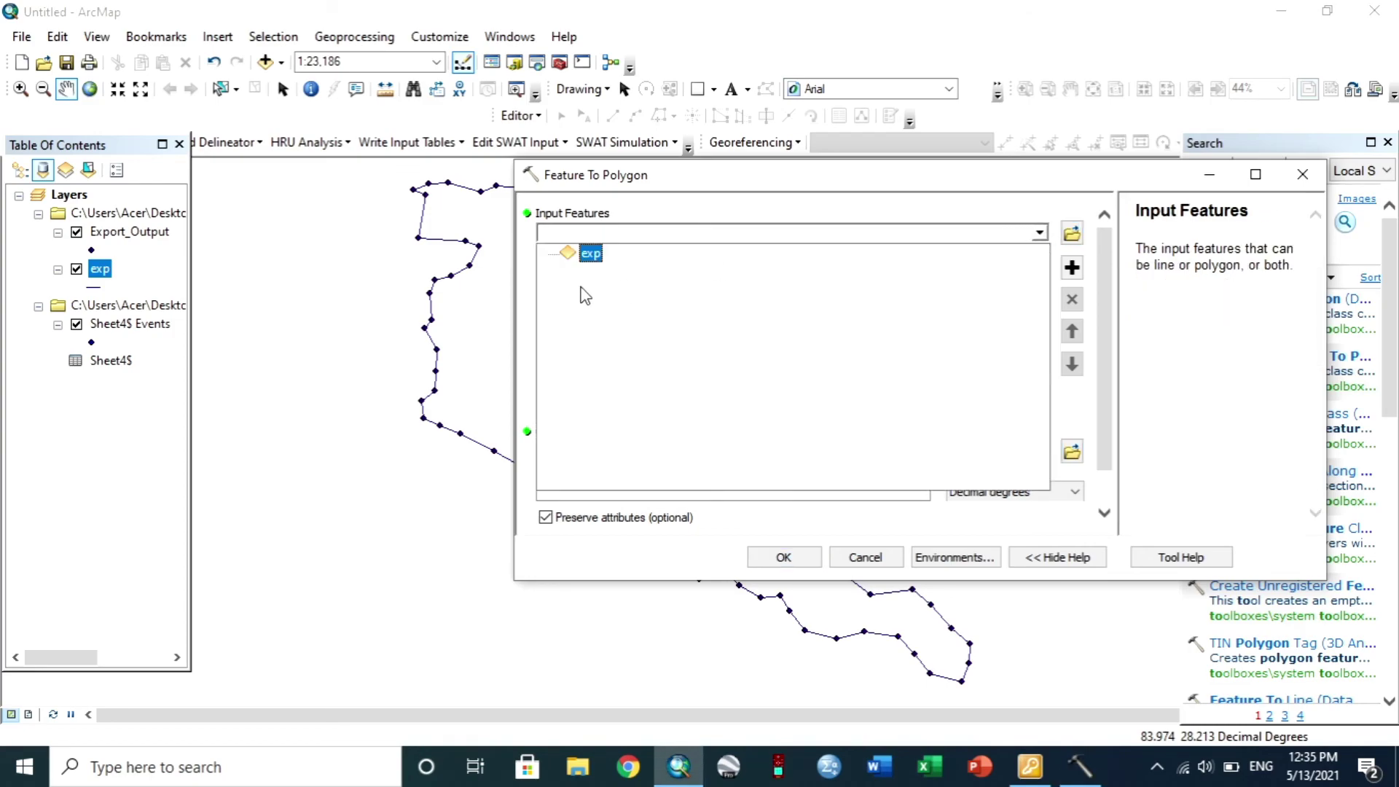
{"action": "left_click", "coordinate": [584, 253]}
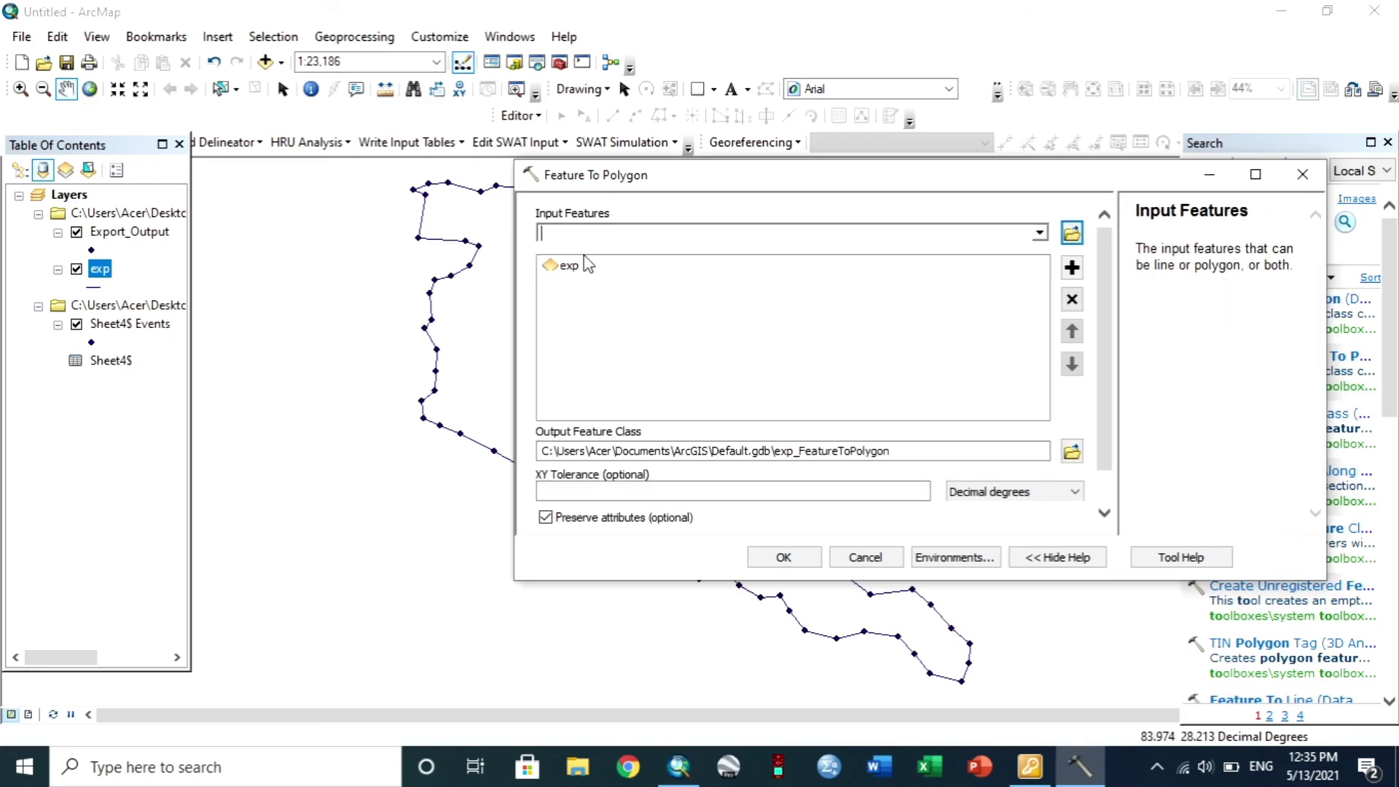
{"action": "left_click", "coordinate": [782, 557]}
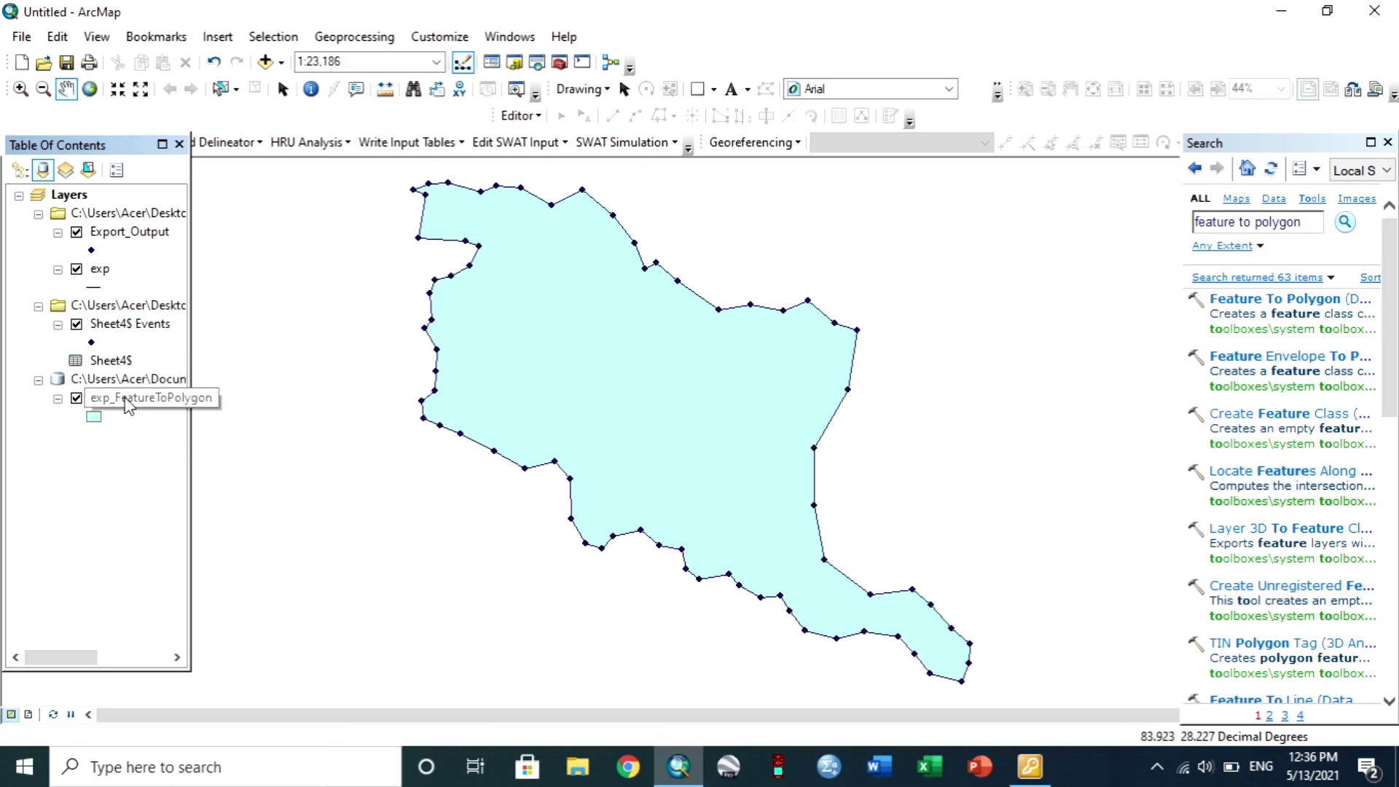
Remove both Desktop folder groups from the map, including Export_Output, exp, Sheet4$ Events and the Sheet4$ table.
{"action": "right_click", "coordinate": [114, 213]}
{"action": "left_click", "coordinate": [153, 224]}
{"action": "right_click", "coordinate": [135, 213]}
{"action": "left_click", "coordinate": [171, 225]}
Rename the exp_FeatureToPolygon layer as Phewa tal.
{"action": "left_click", "coordinate": [165, 231]}
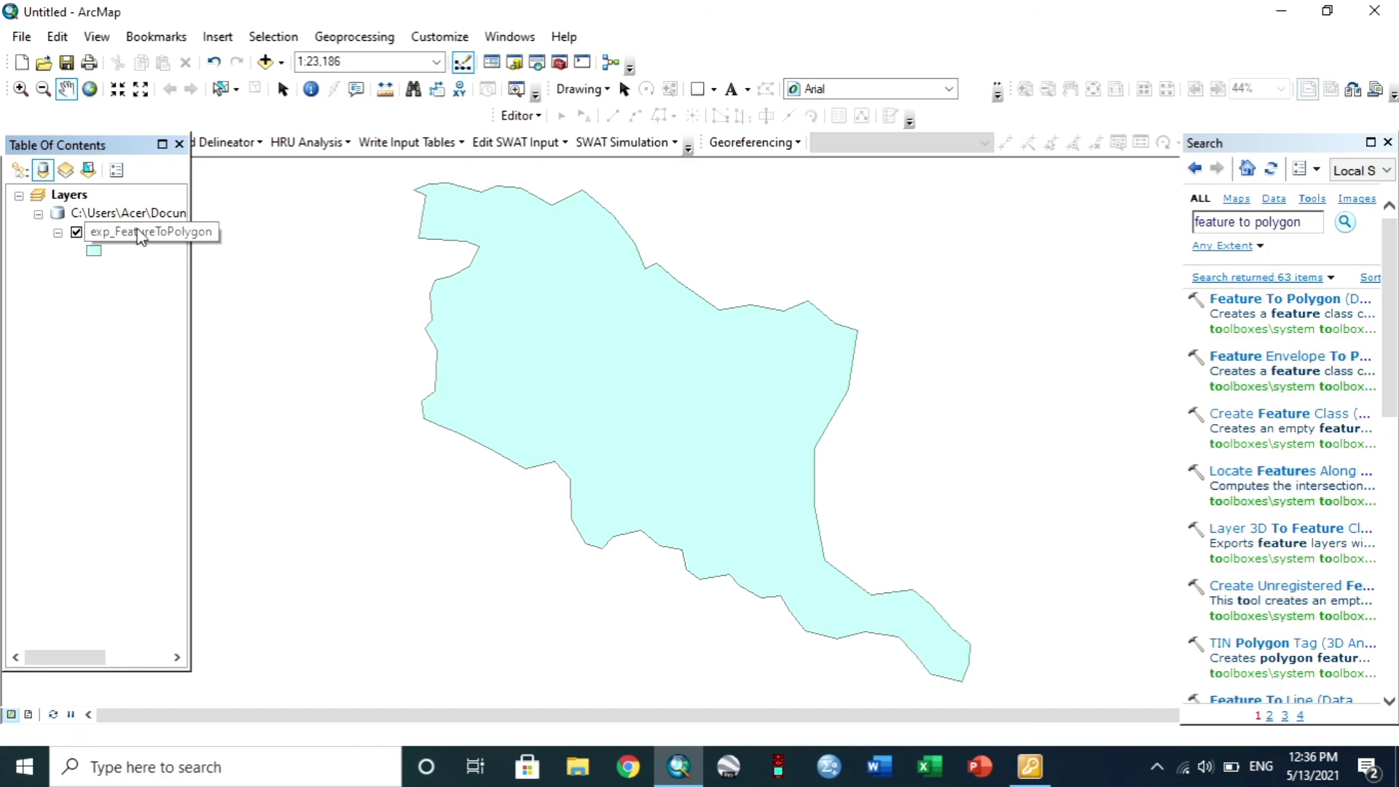
{"action": "left_click", "coordinate": [156, 234]}
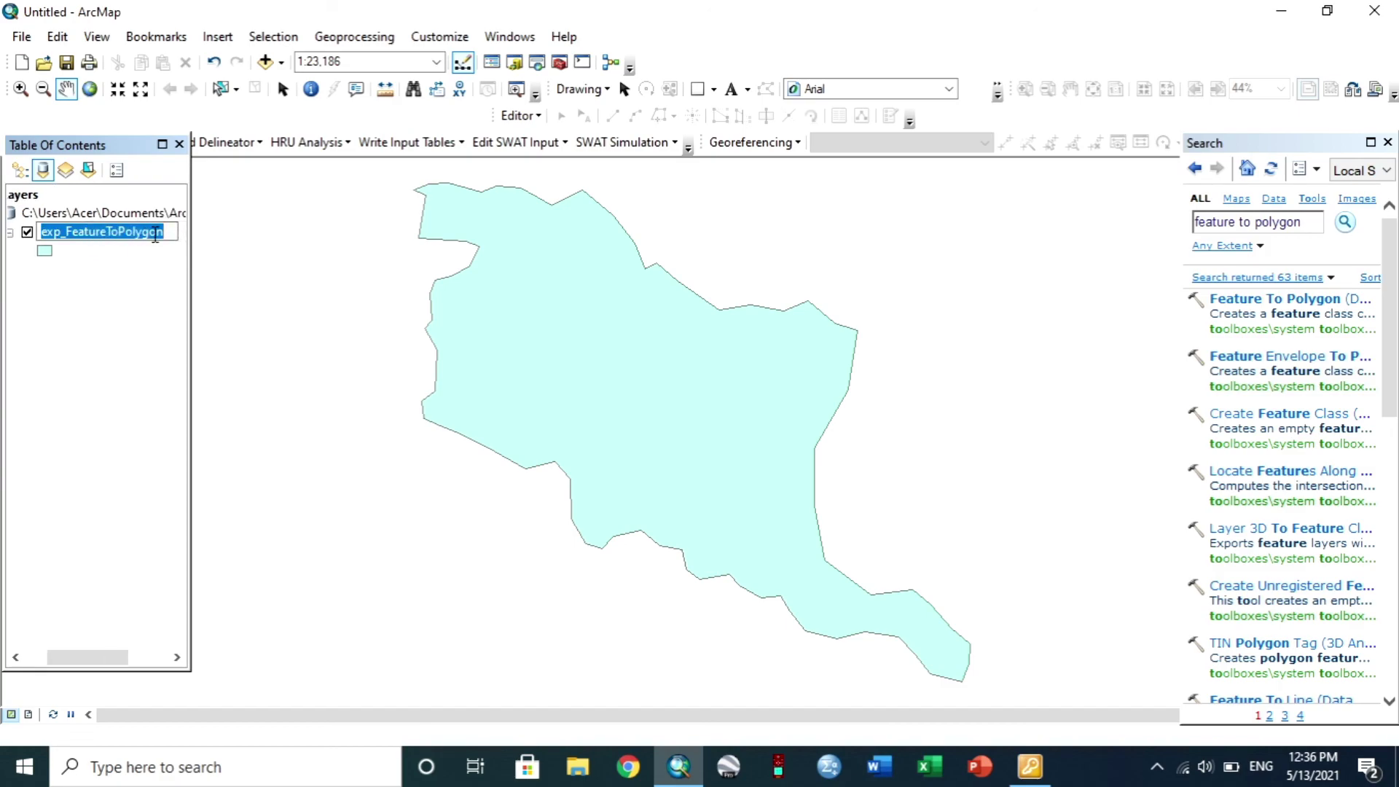
{"action": "type", "text": "Phewa tal"}
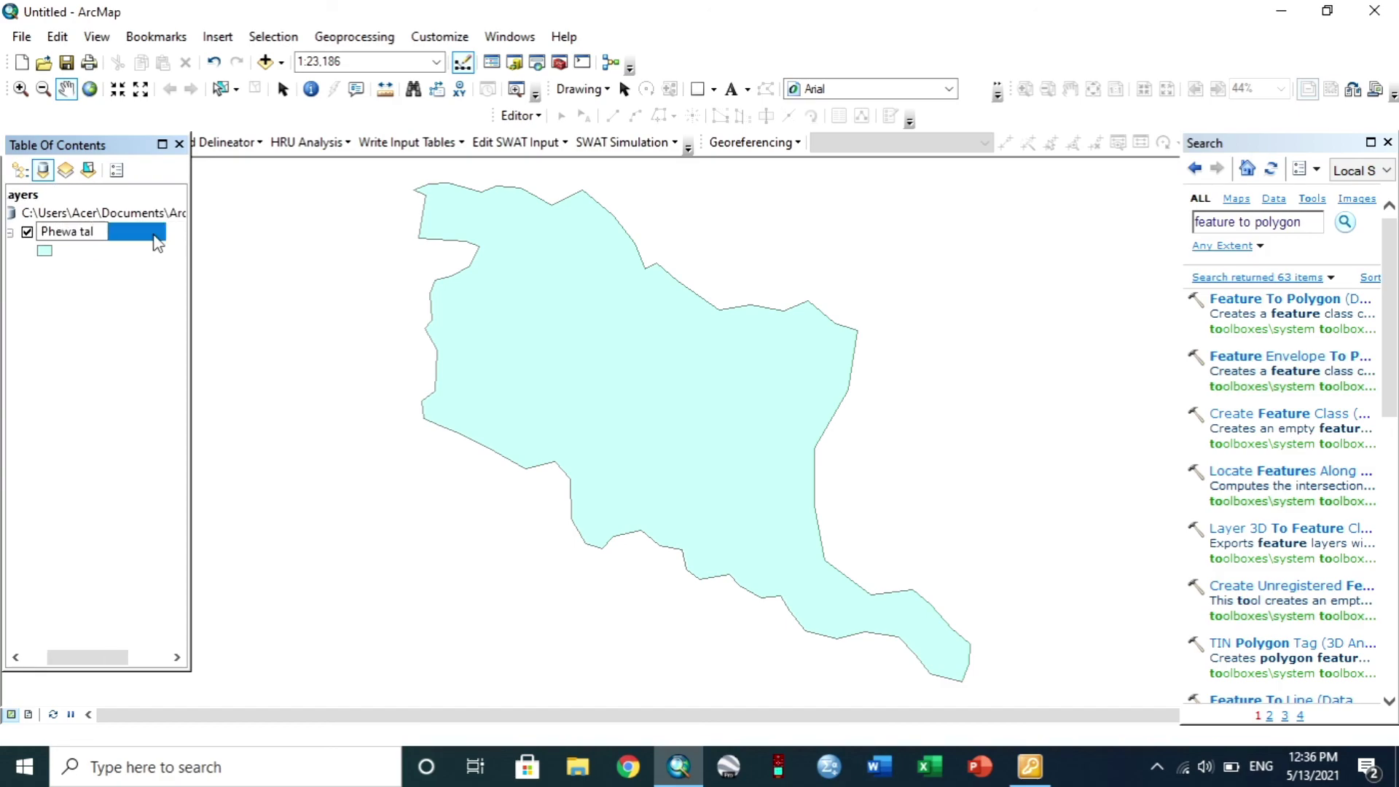
{"action": "key", "text": "Return"}
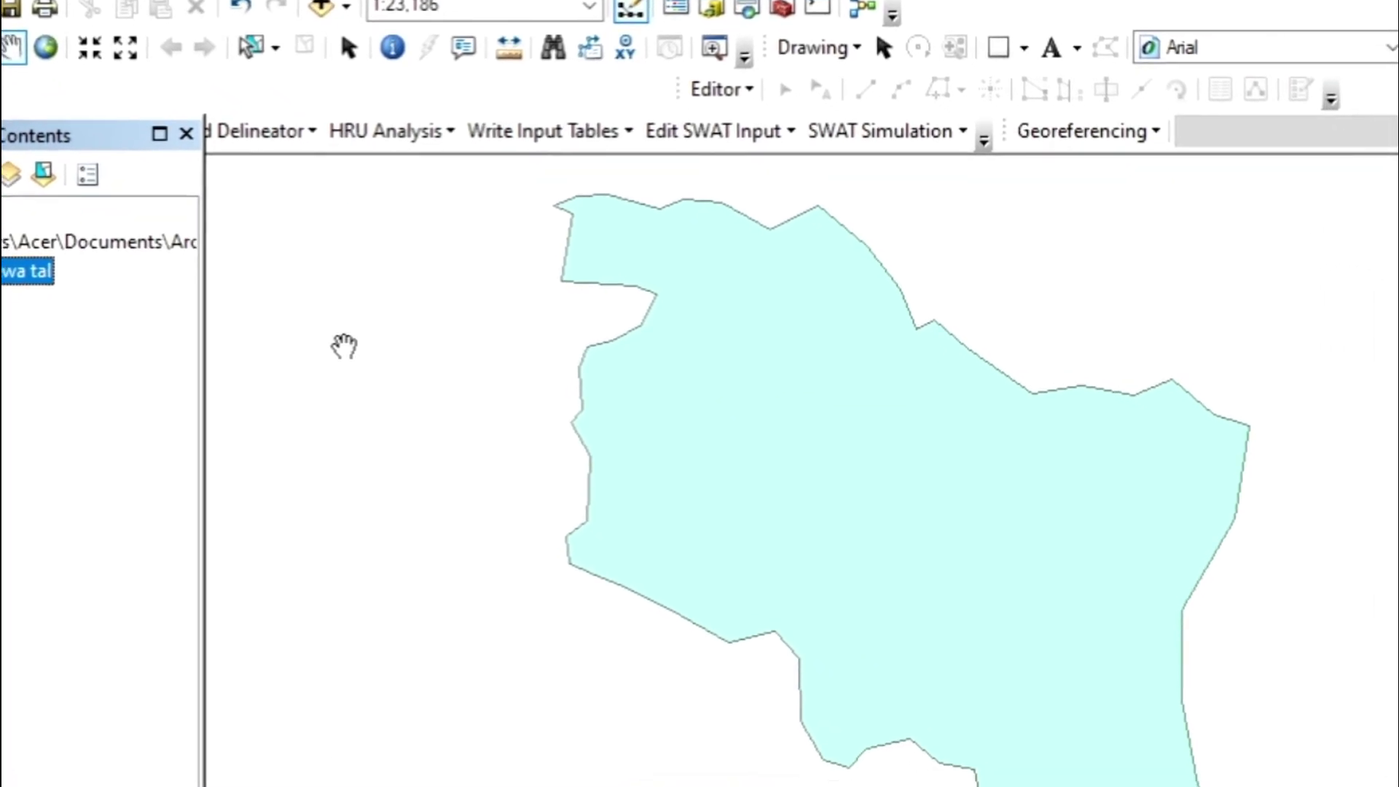